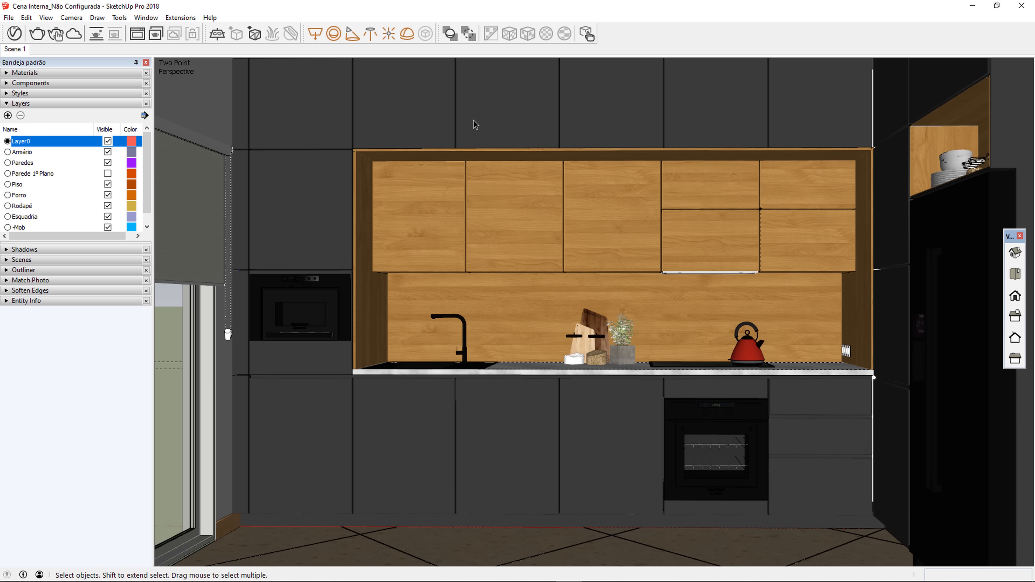
Examine the room from outside while its front wall is hidden, and return to the Scene 1 view
{"action": "key", "text": "l"}
{"action": "mouse_move", "coordinate": [550, 154]}
{"action": "left_mouse_down"}
{"action": "mouse_move", "coordinate": [539, 383]}
{"action": "mouse_move", "coordinate": [569, 241]}
{"action": "mouse_move", "coordinate": [560, 150]}
{"action": "left_mouse_up"}
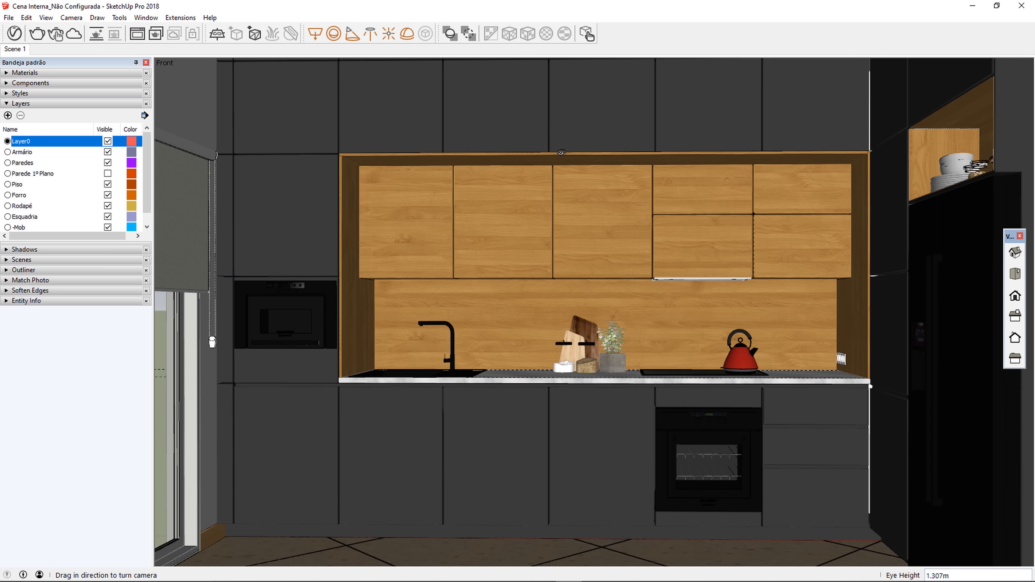
{"action": "scroll", "coordinate": [622, 278], "scroll_direction": "down", "scroll_amount": 10}
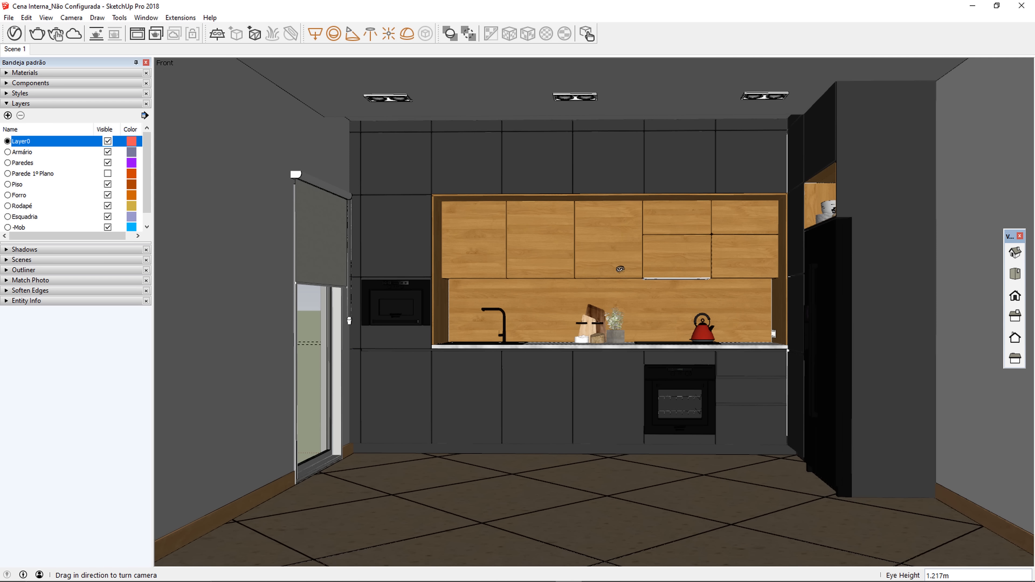
{"action": "key", "text": "o"}
{"action": "middle_click_drag", "start_coordinate": [601, 269], "coordinate": [574, 281]}
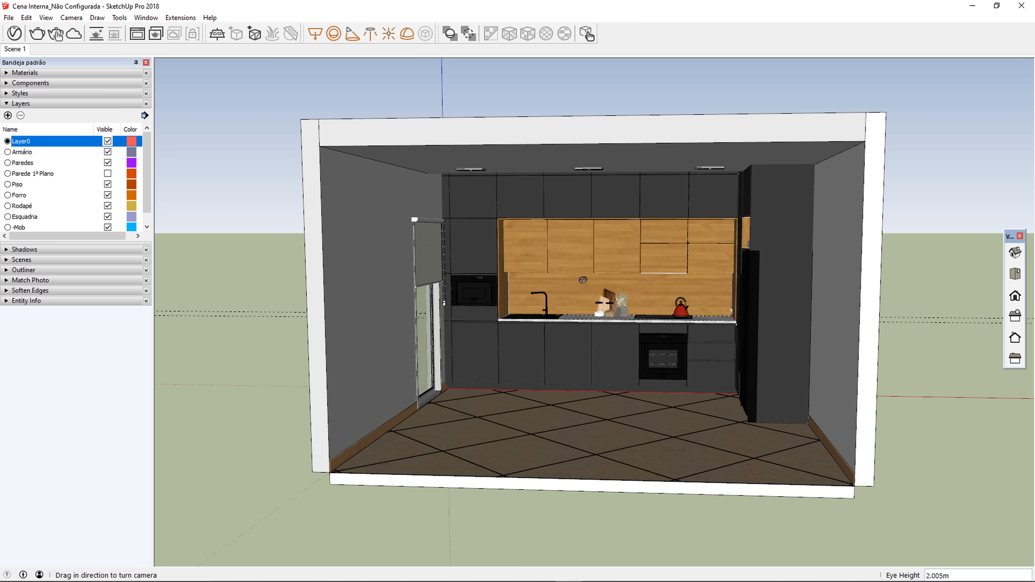
{"action": "middle_click_drag", "start_coordinate": [730, 230], "coordinate": [660, 238]}
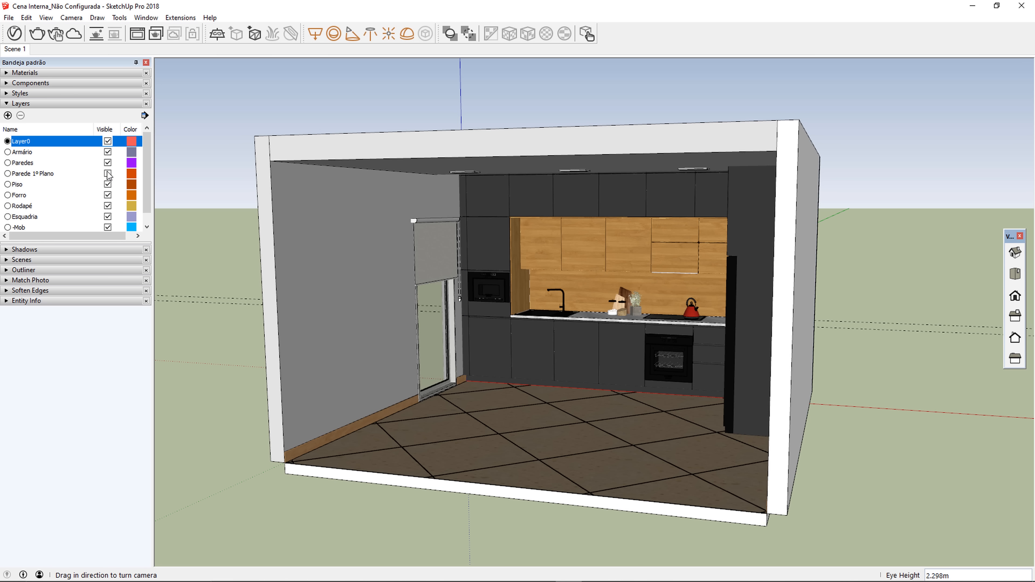
{"action": "left_click", "coordinate": [23, 51]}
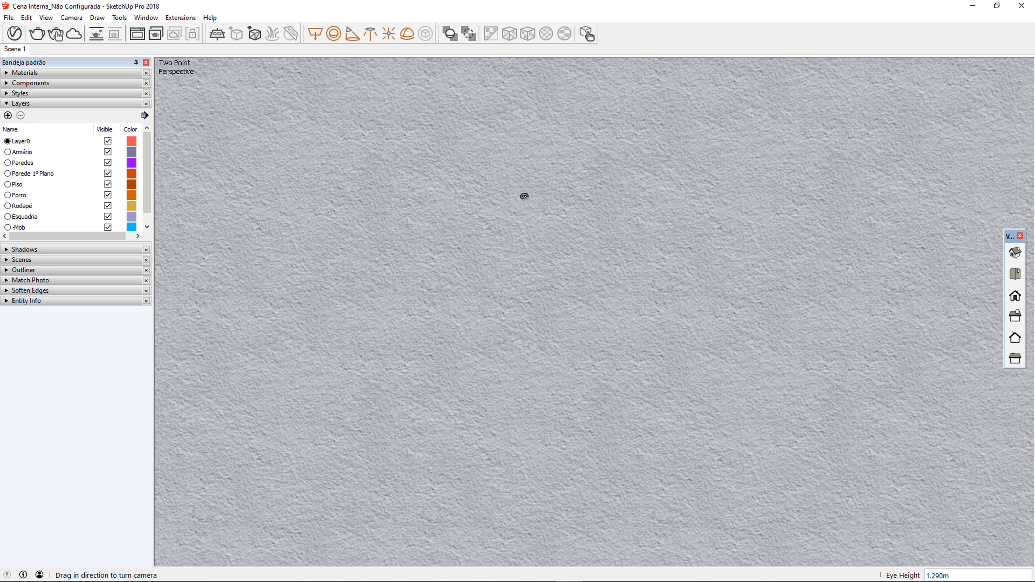
Hide the Parede 1º Plano layer and check which properties are saved with Scene 1
{"action": "left_click", "coordinate": [108, 174]}
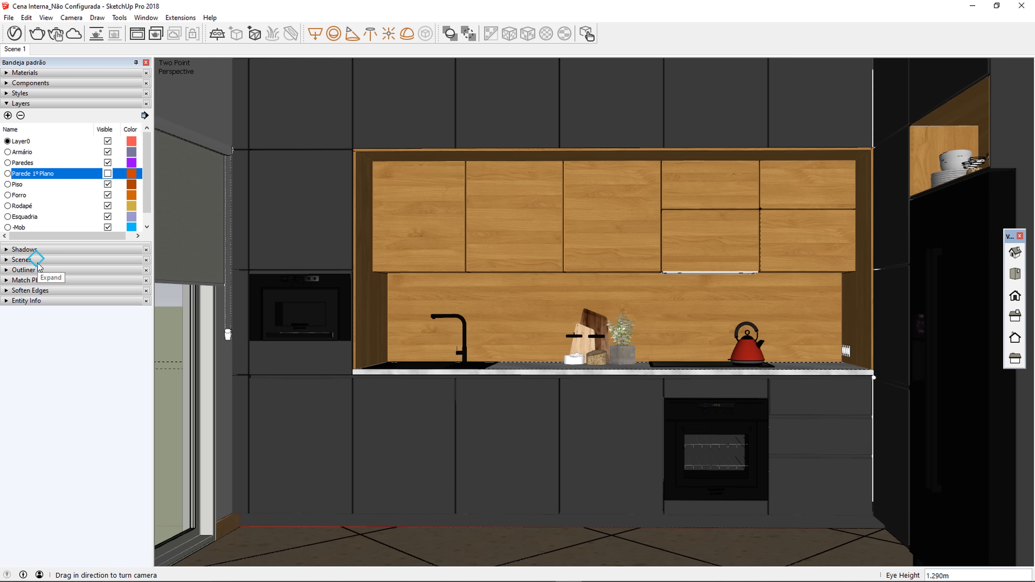
{"action": "left_click", "coordinate": [24, 260]}
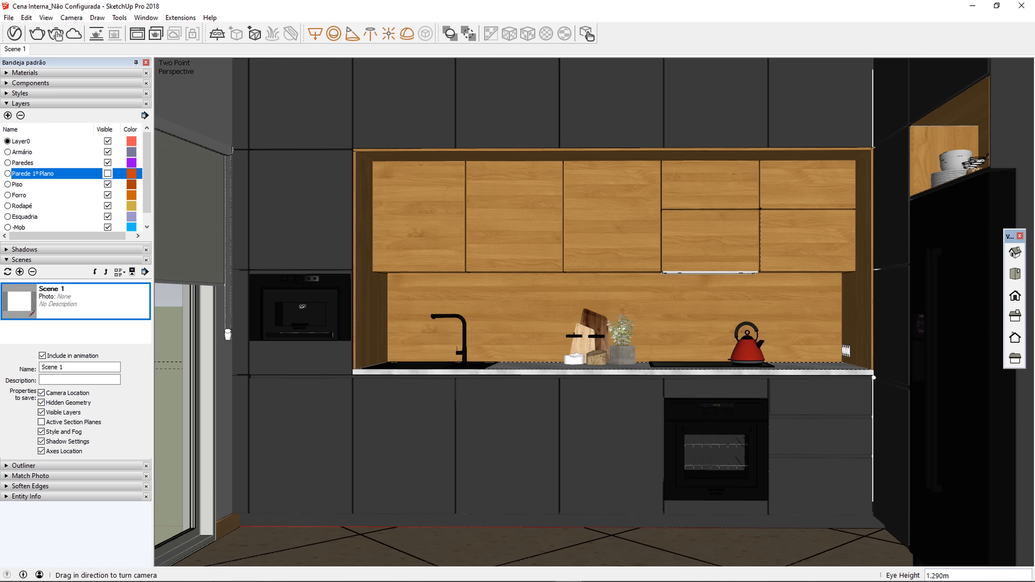
{"action": "left_click", "coordinate": [68, 260]}
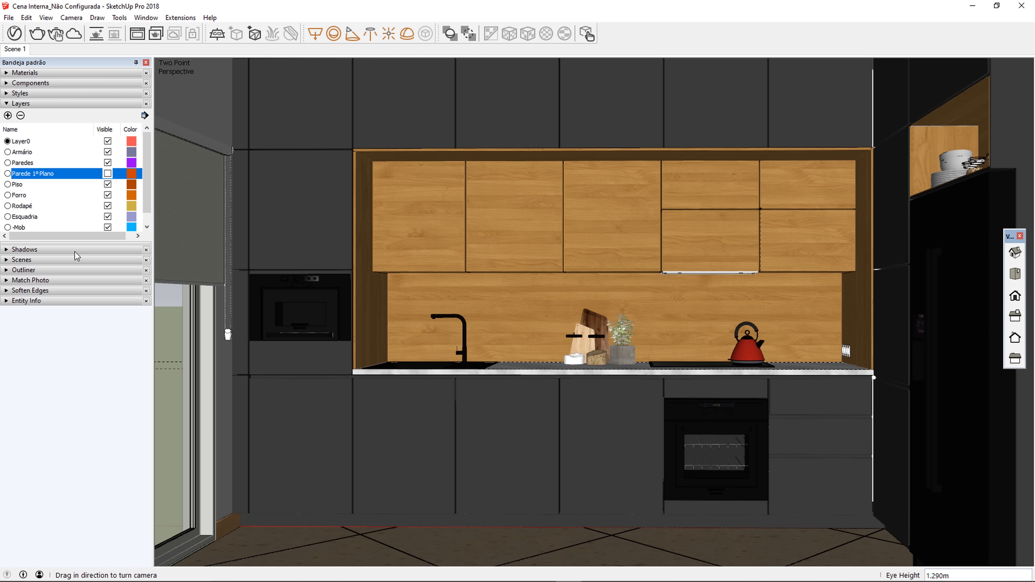
Make the Parede 1º Plano layer visible so the front wall closes off the room
{"action": "left_click", "coordinate": [107, 174]}
{"action": "left_click_drag", "start_coordinate": [238, 169], "coordinate": [452, 262]}
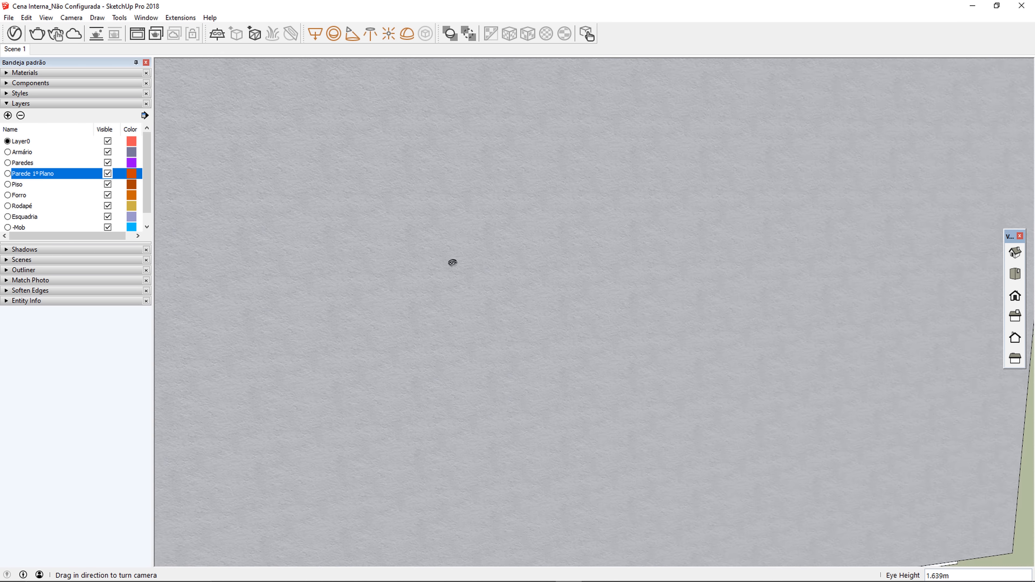
{"action": "scroll", "coordinate": [452, 262], "scroll_direction": "down", "scroll_amount": 10}
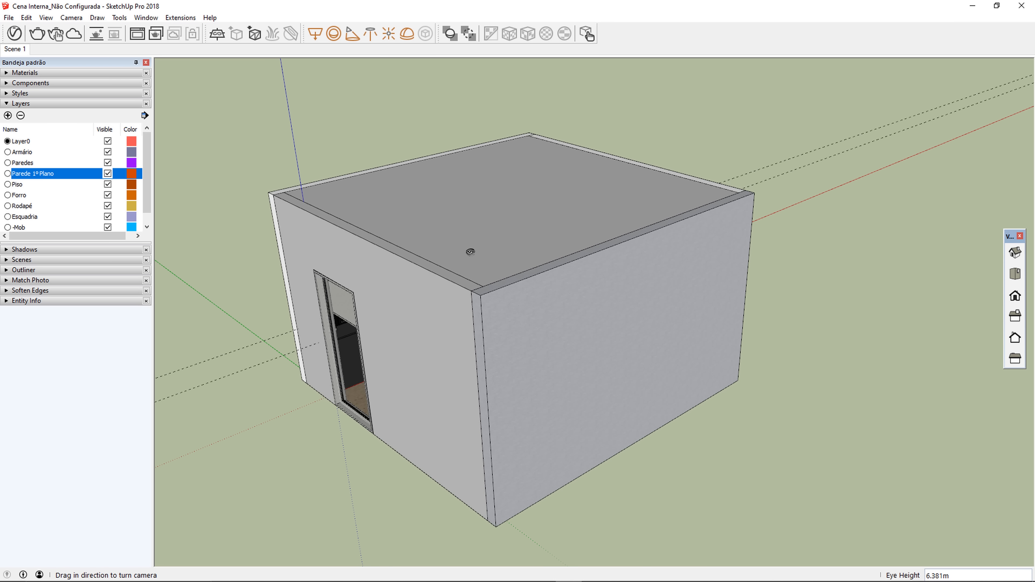
Show the Section toolbar and dock it at the end of the V-Ray tools
{"action": "left_click", "coordinate": [47, 18]}
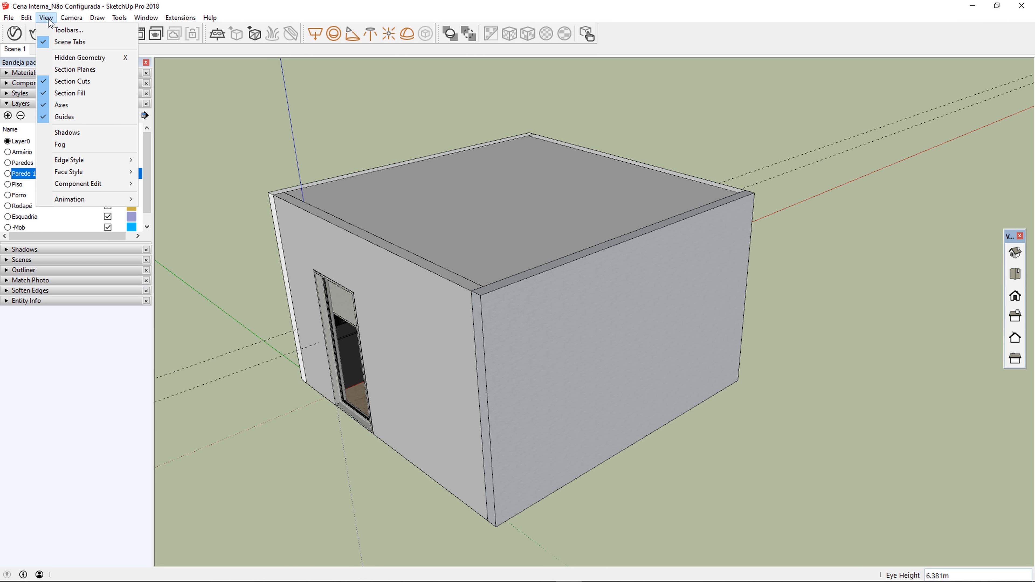
{"action": "left_click", "coordinate": [65, 30]}
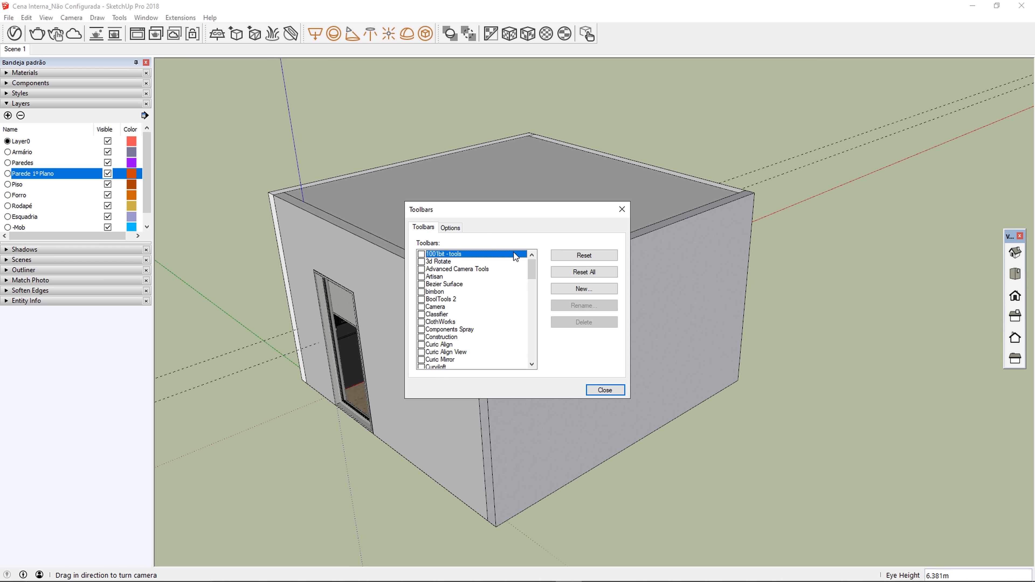
{"action": "left_click_drag", "start_coordinate": [532, 268], "coordinate": [542, 319]}
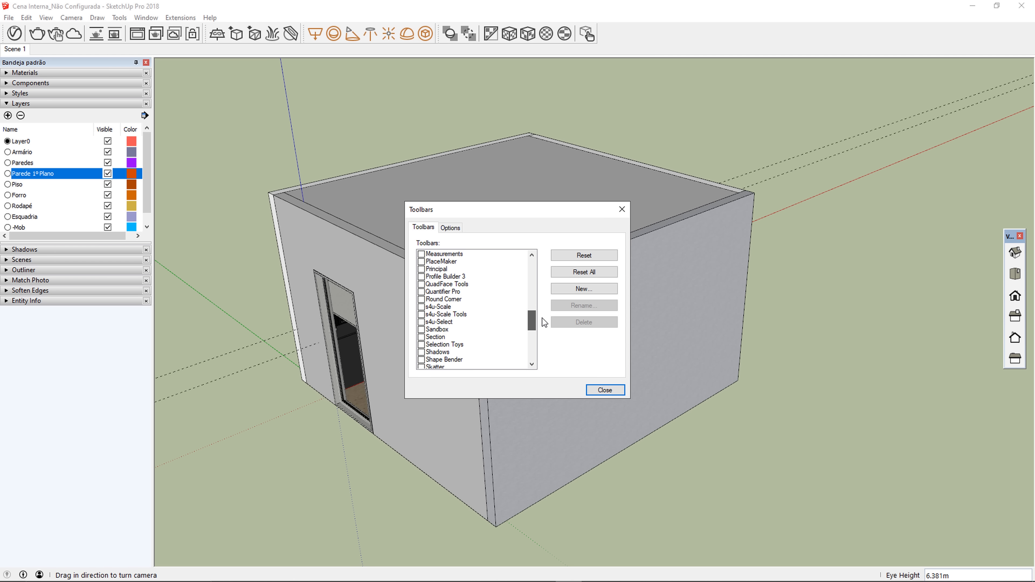
{"action": "left_click", "coordinate": [421, 338]}
{"action": "left_click", "coordinate": [606, 390]}
{"action": "left_click_drag", "start_coordinate": [157, 330], "coordinate": [620, 33]}
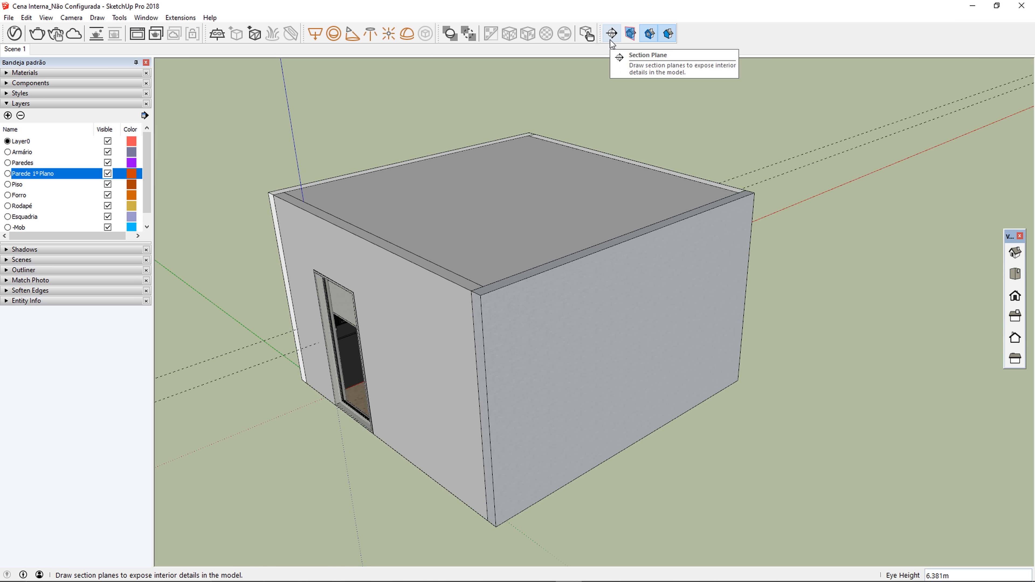
Place a section plane named Clipper on the outer face of the front wall
{"action": "left_click", "coordinate": [611, 33]}
{"action": "left_click", "coordinate": [519, 240]}
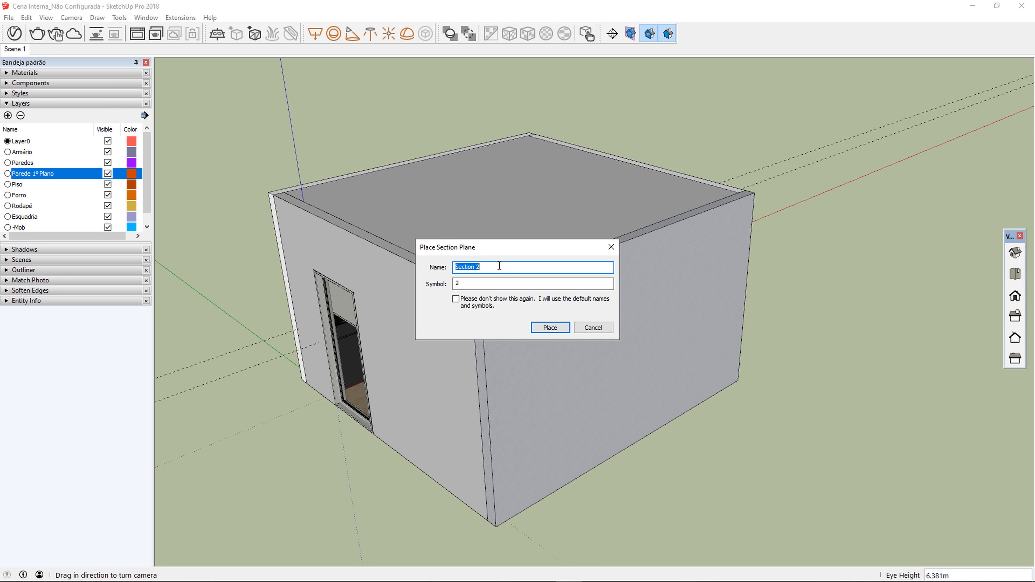
{"action": "type", "text": "Clipper"}
{"action": "key", "text": "Return"}
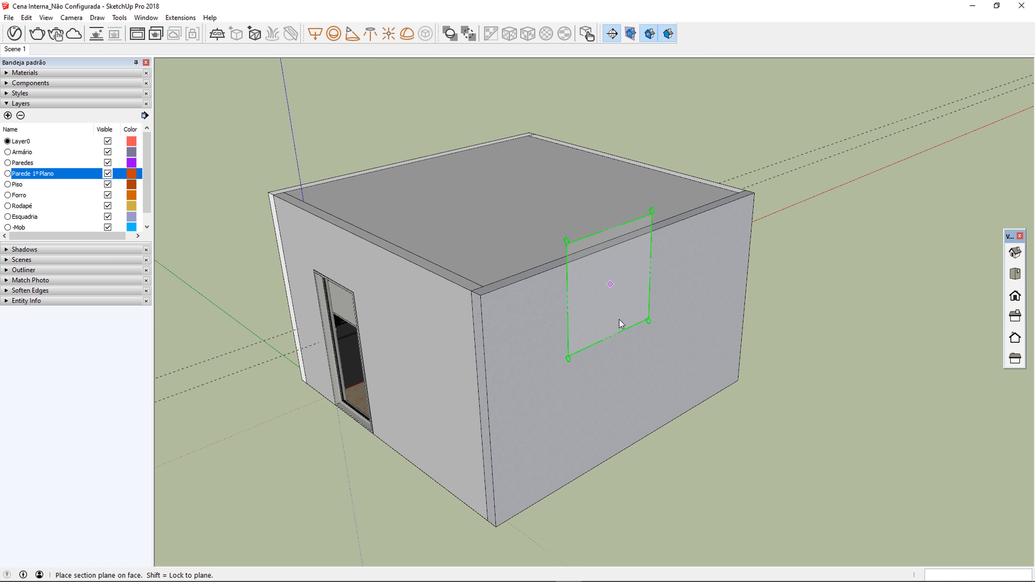
{"action": "left_click", "coordinate": [620, 343]}
Move the section plane about 0.395 m into the room along the green axis, past the front wall, and deselect it
{"action": "middle_click_drag", "start_coordinate": [619, 300], "coordinate": [524, 294]}
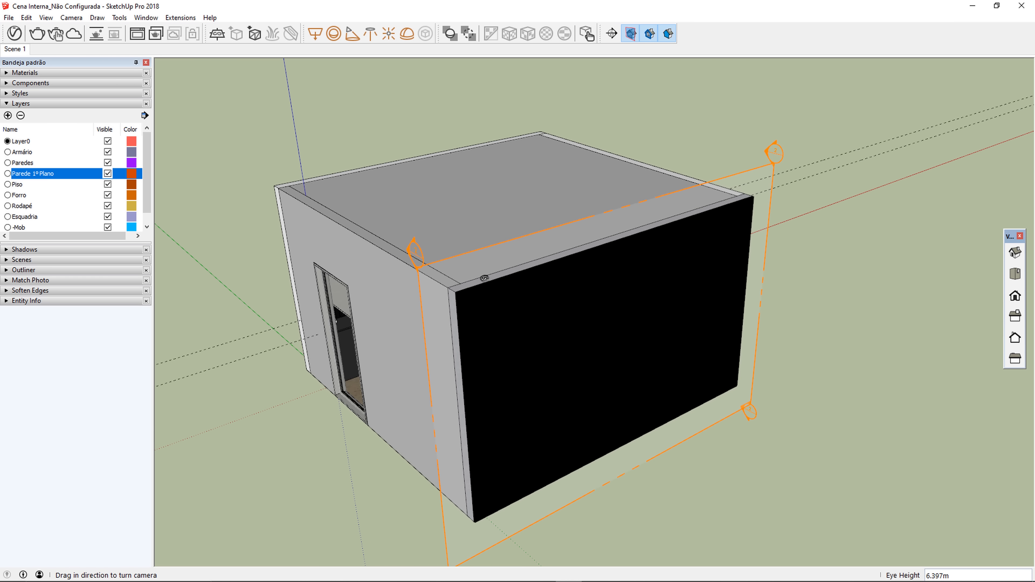
{"action": "left_click", "coordinate": [424, 270]}
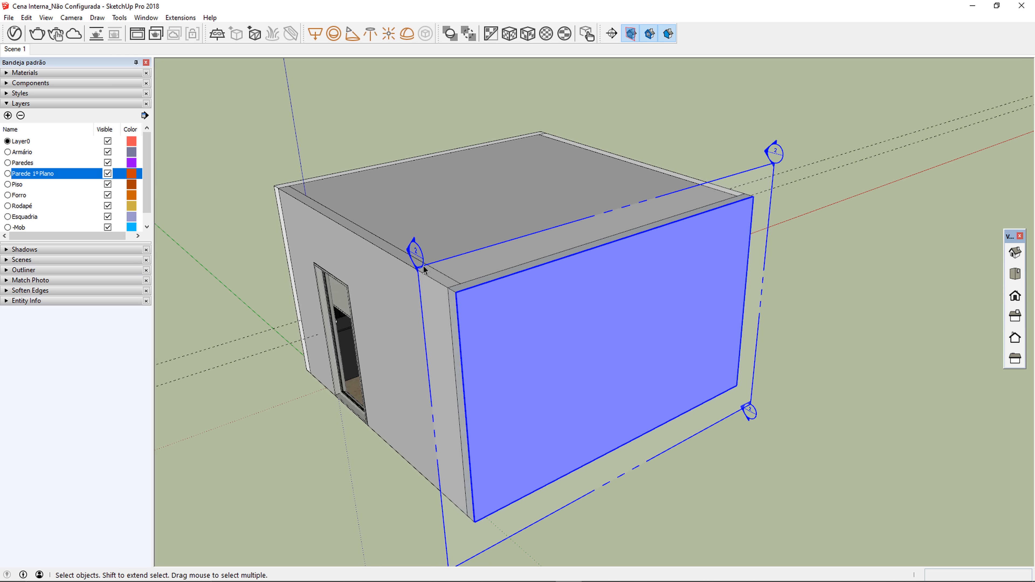
{"action": "key", "text": "m"}
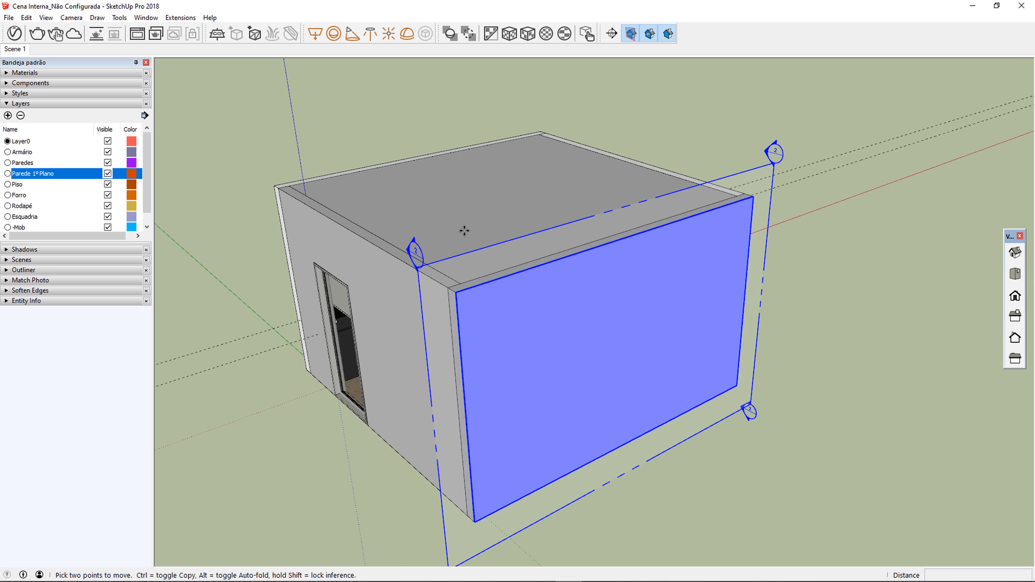
{"action": "key", "text": "Left"}
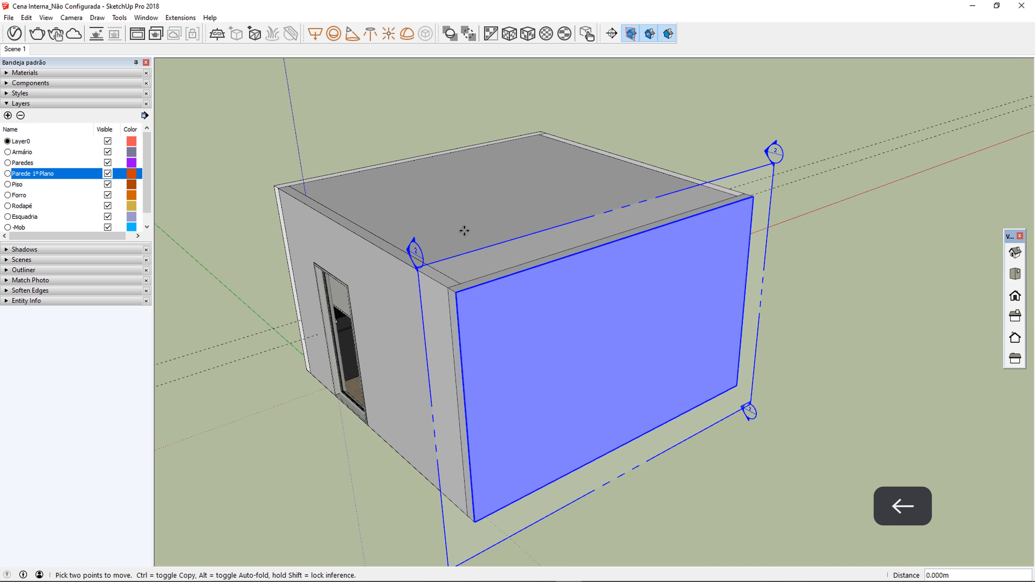
{"action": "left_click", "coordinate": [465, 231]}
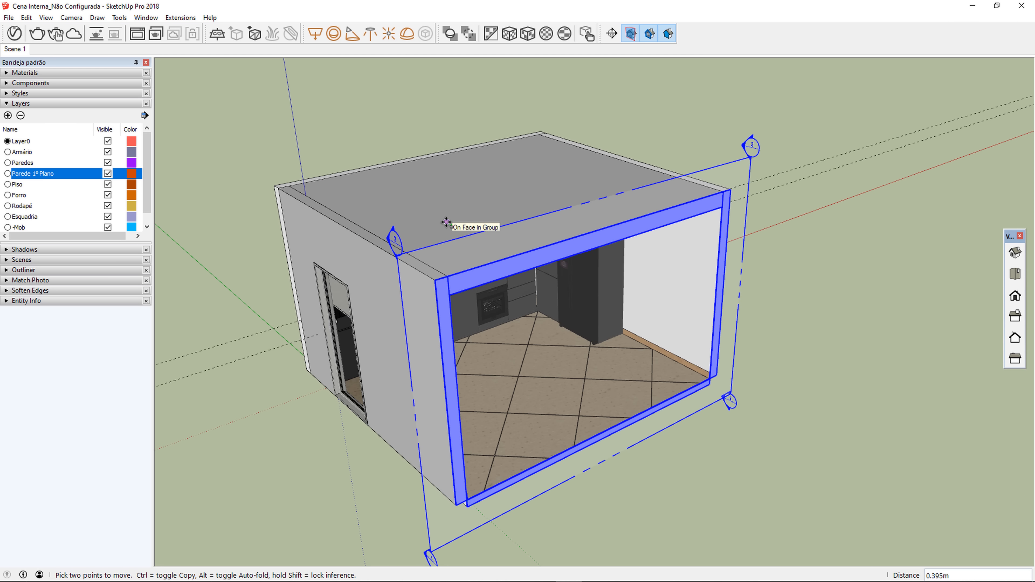
{"action": "left_click", "coordinate": [446, 223]}
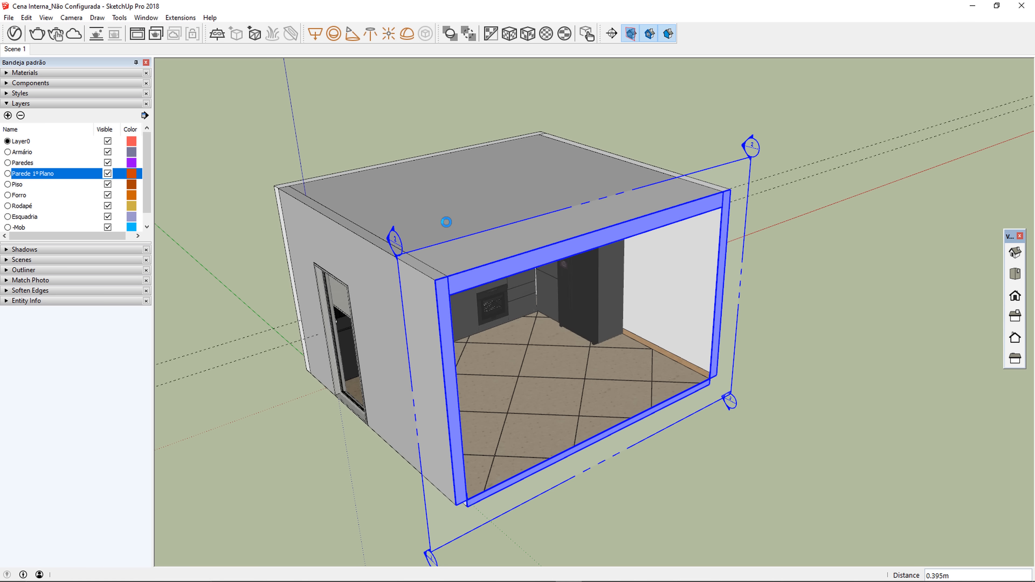
{"action": "key", "text": "space"}
{"action": "left_click", "coordinate": [362, 140]}
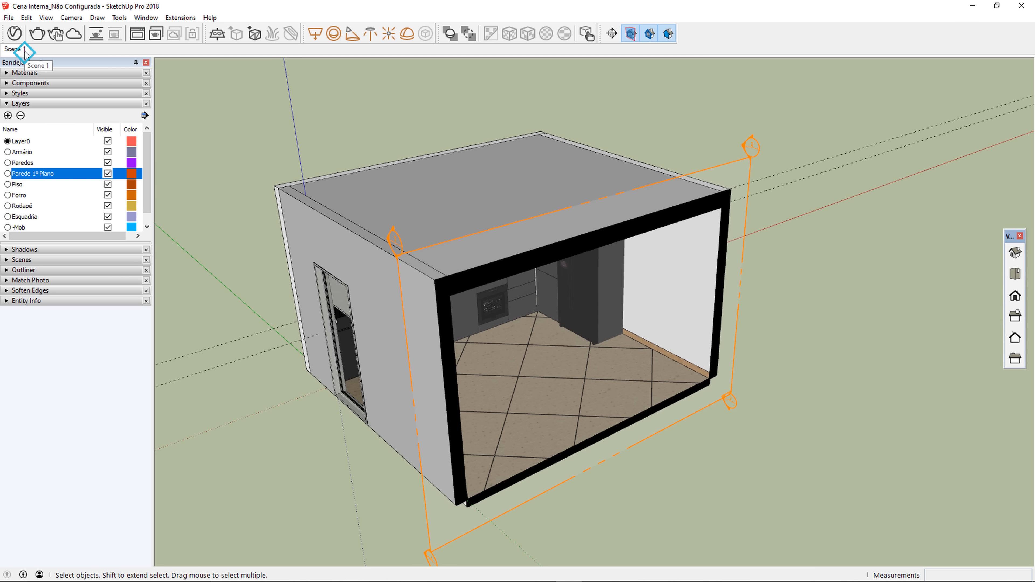
Return to the Scene 1 view and rename the Clipper#1 geometry to Corte in the V-Ray Asset Editor
{"action": "left_click", "coordinate": [17, 49]}
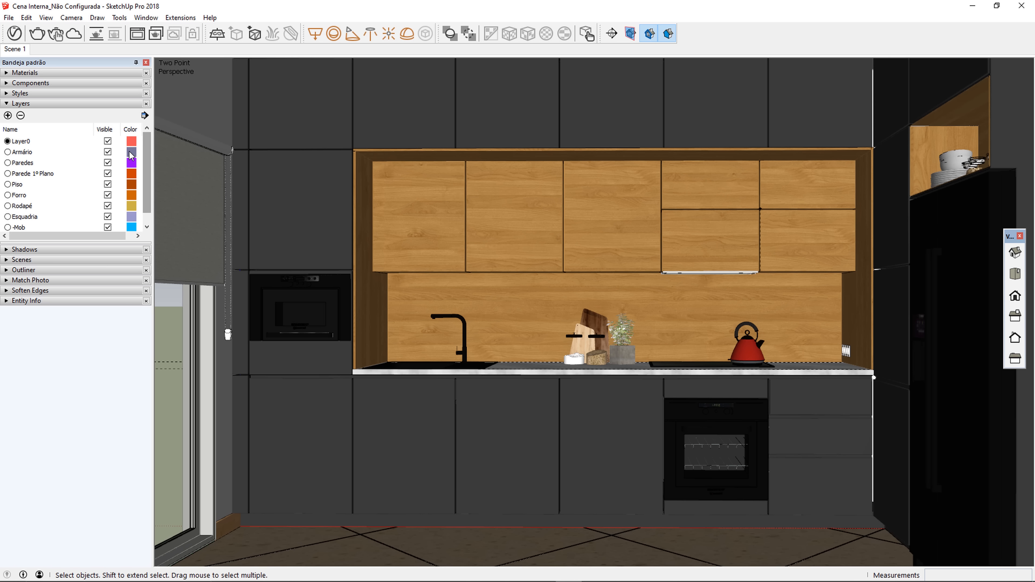
{"action": "left_click", "coordinate": [15, 34]}
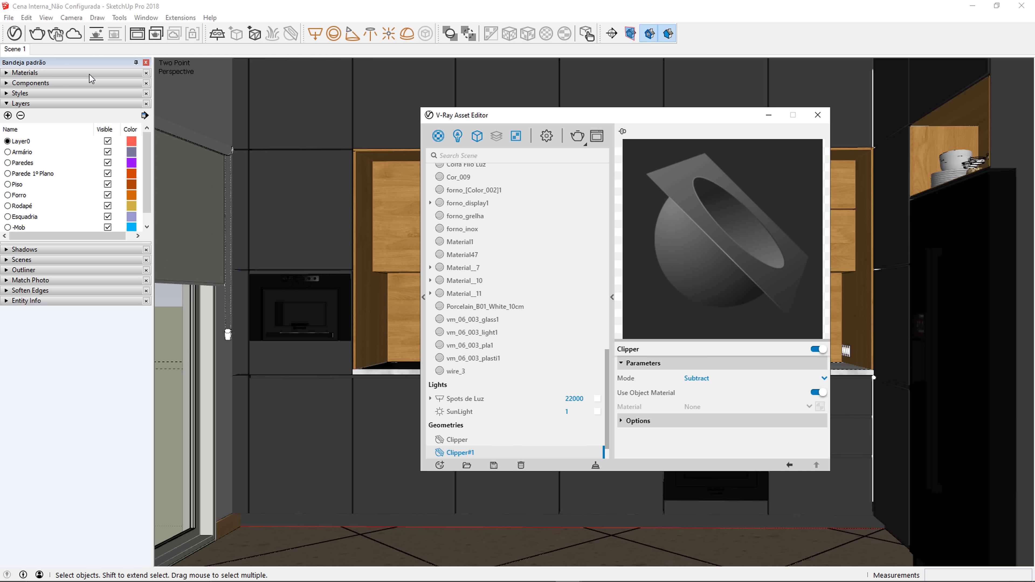
{"action": "left_click", "coordinate": [478, 139]}
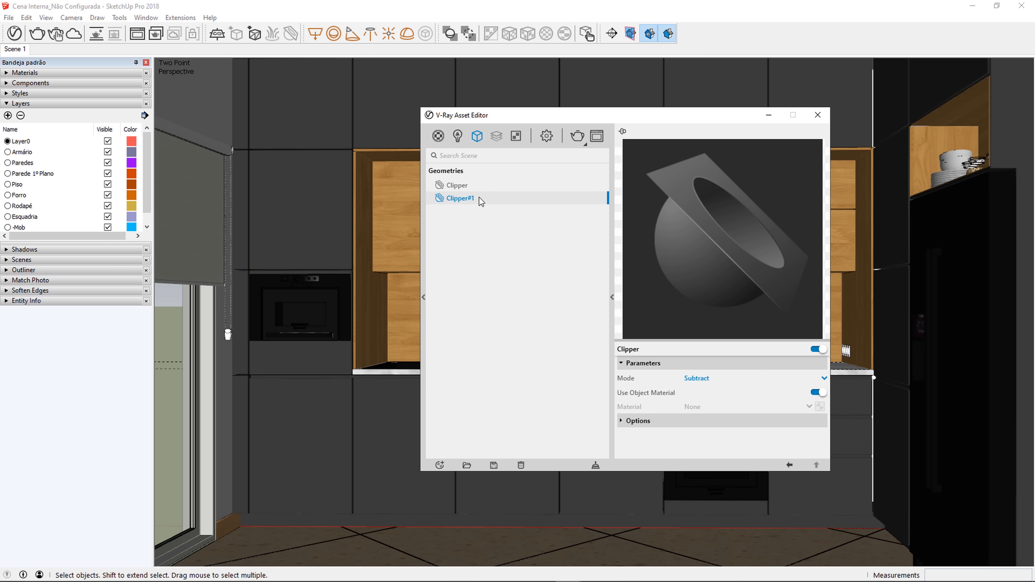
{"action": "double_click", "coordinate": [484, 200]}
{"action": "type", "text": "Corte"}
{"action": "key", "text": "Return"}
Turn off Affect Light and turn on Camera Rays Only for the Corte clipper, and close the editor
{"action": "left_click_drag", "start_coordinate": [663, 472], "coordinate": [661, 519]}
{"action": "left_click", "coordinate": [661, 422]}
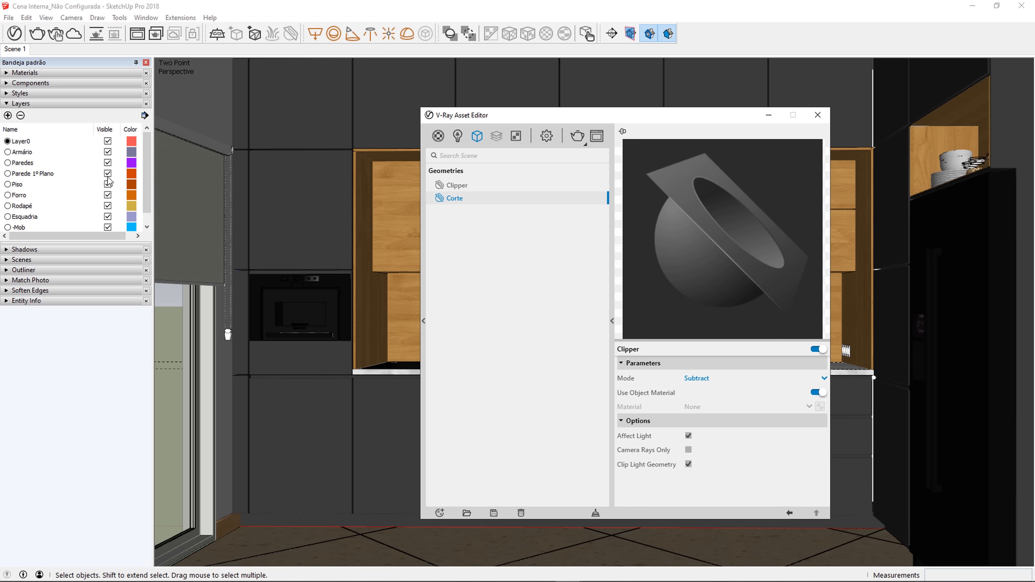
{"action": "left_click", "coordinate": [688, 436]}
{"action": "left_click", "coordinate": [697, 449]}
{"action": "left_click", "coordinate": [818, 115]}
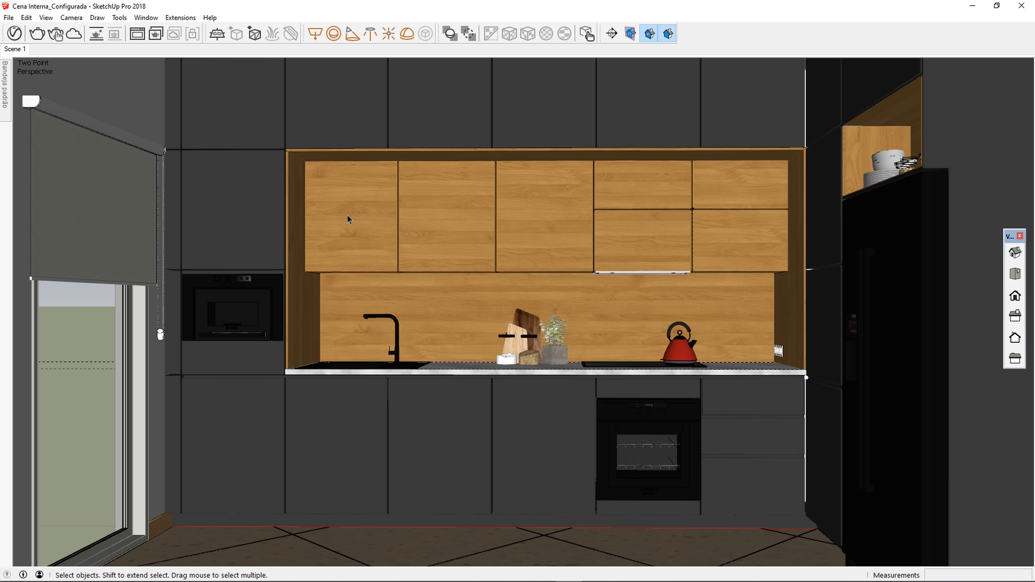
Enable Safe Frame in the V-Ray render output settings and close the editor
{"action": "left_click", "coordinate": [15, 33]}
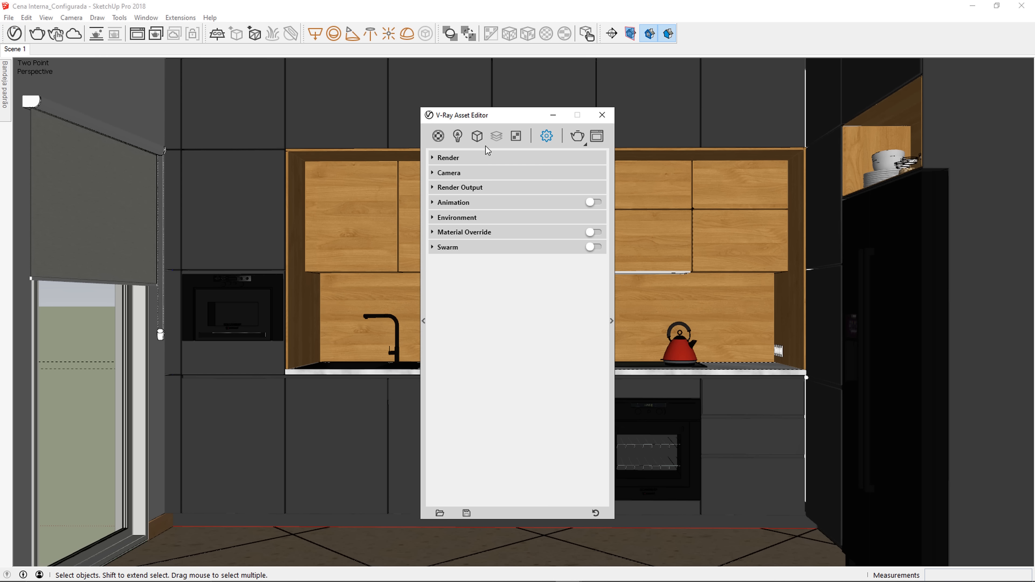
{"action": "left_click", "coordinate": [492, 187]}
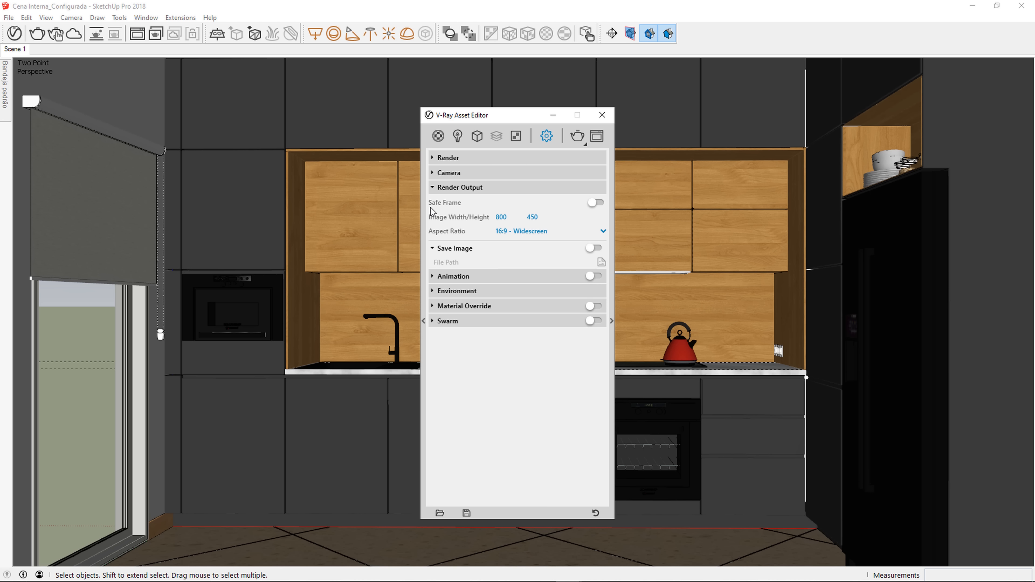
{"action": "mouse_move", "coordinate": [431, 210]}
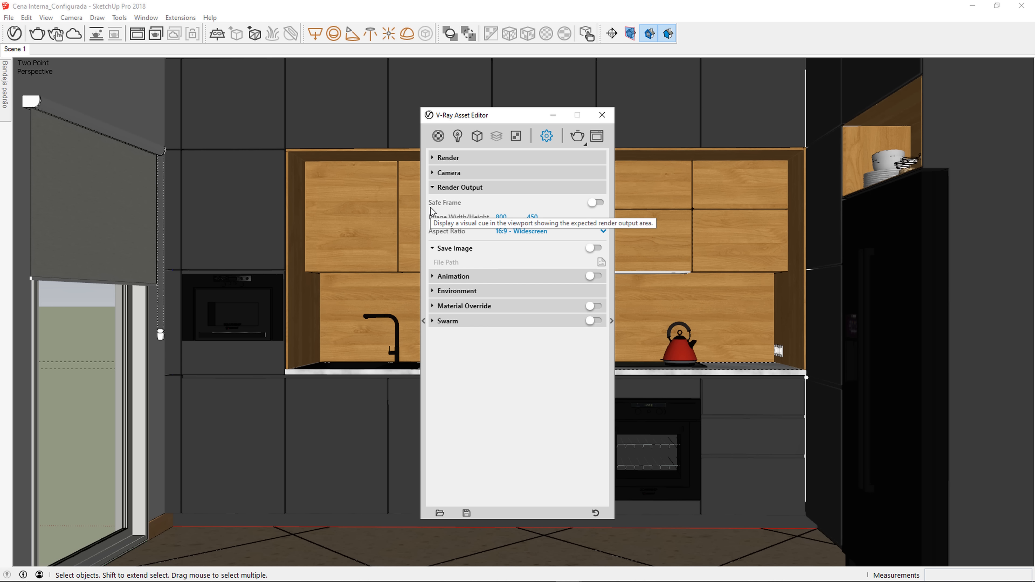
{"action": "left_click", "coordinate": [554, 115]}
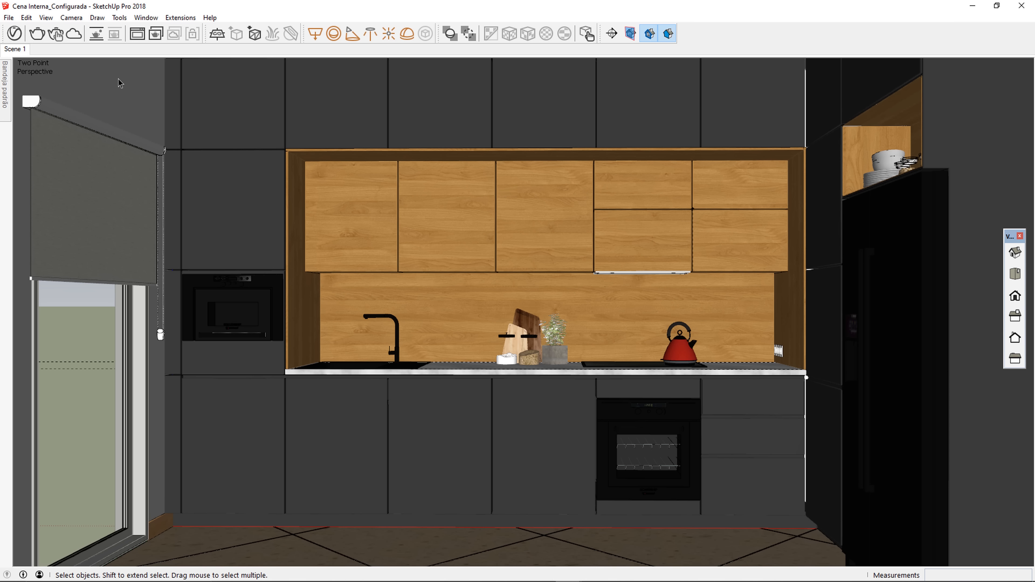
{"action": "left_click", "coordinate": [16, 37]}
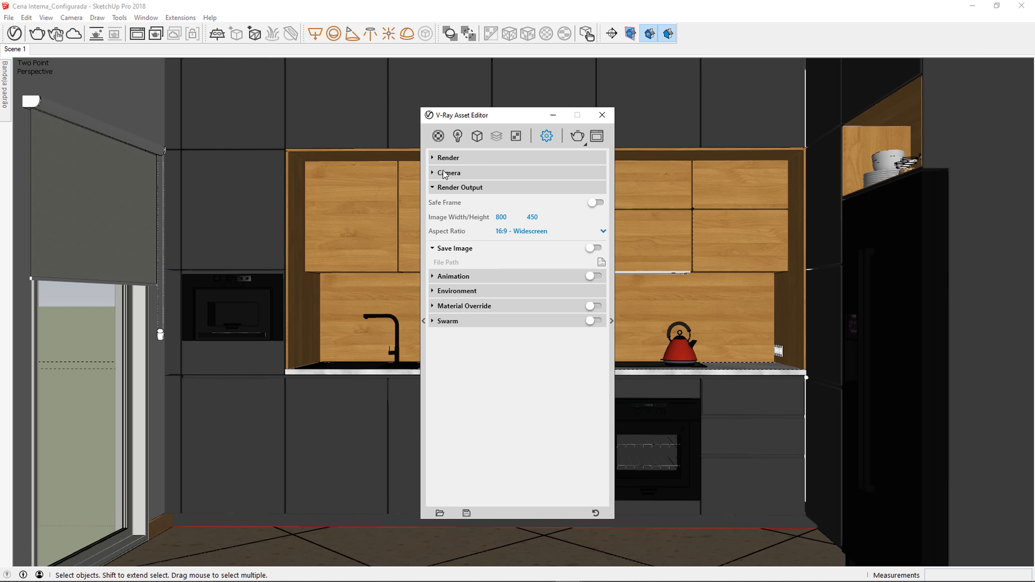
{"action": "left_click", "coordinate": [595, 203]}
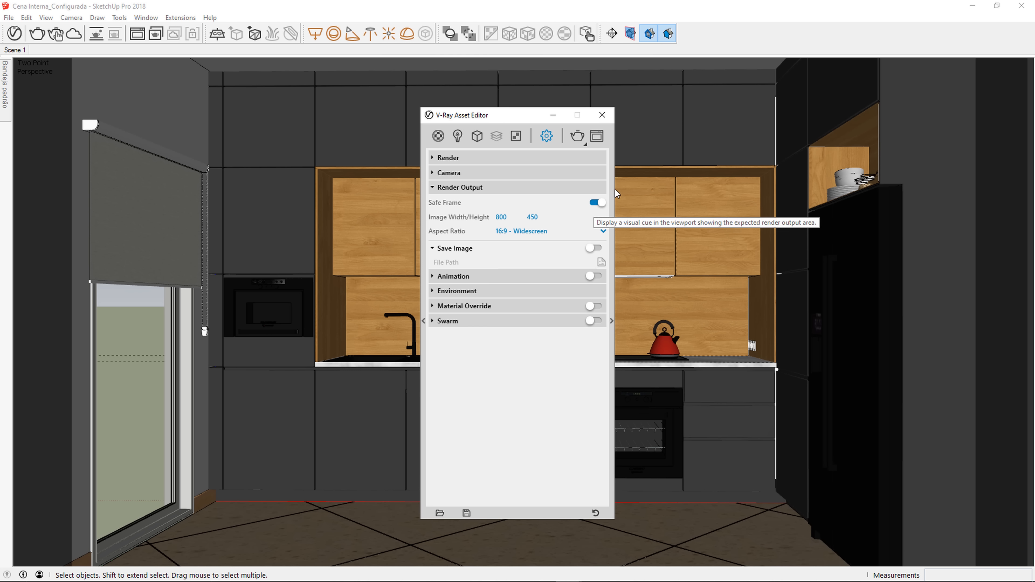
{"action": "left_click", "coordinate": [602, 114]}
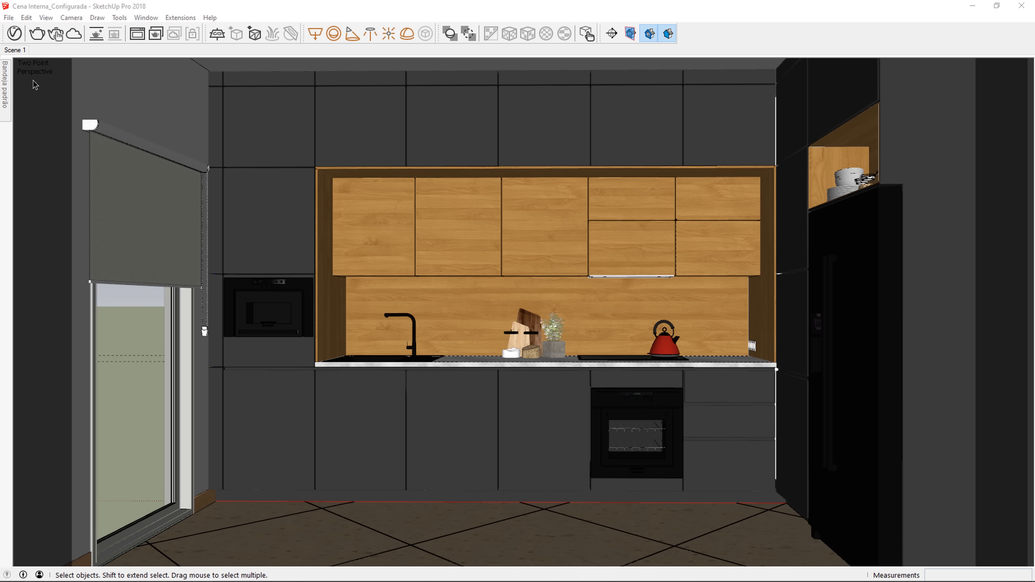
Switch the V-Ray render output aspect ratio to Custom so its width and height proportions can be edited
{"action": "mouse_move", "coordinate": [1014, 172]}
{"action": "left_click", "coordinate": [483, 96]}
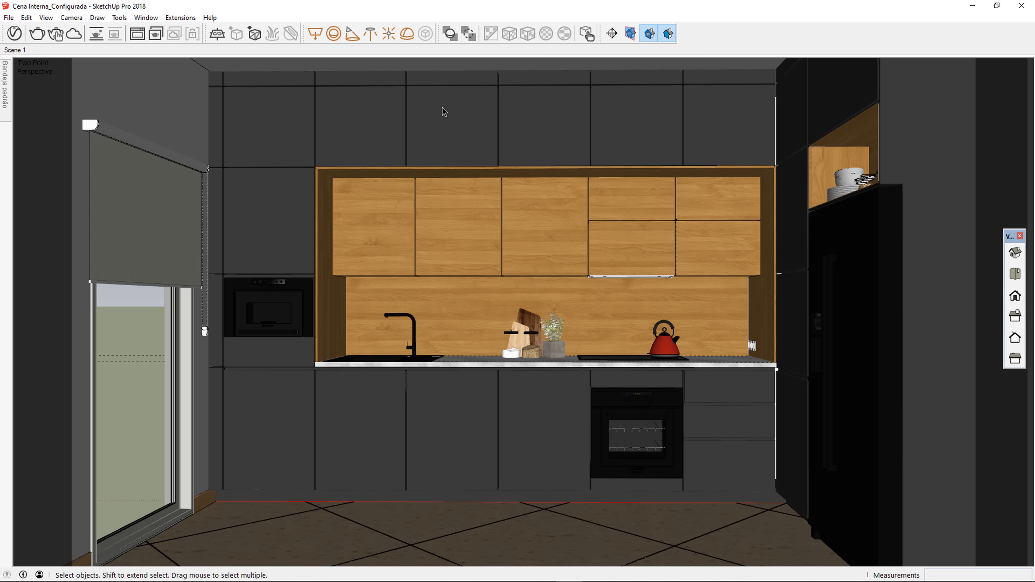
{"action": "left_click", "coordinate": [14, 34]}
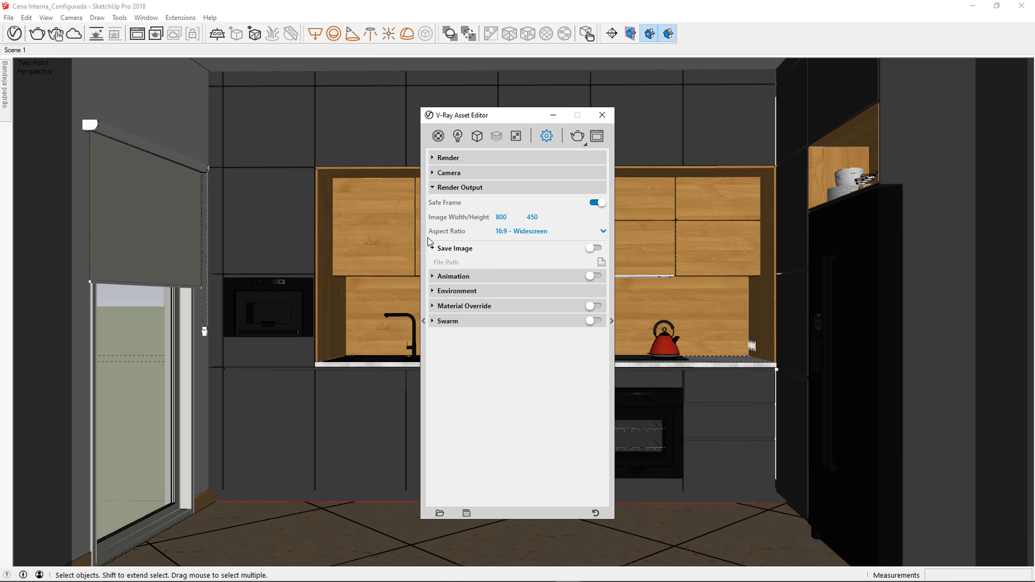
{"action": "left_click", "coordinate": [550, 232]}
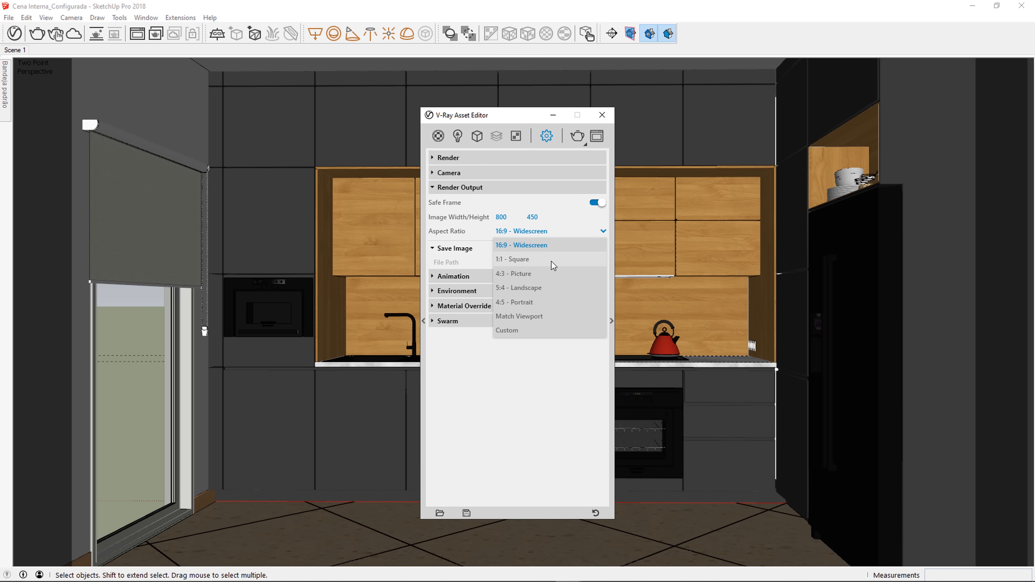
{"action": "left_click", "coordinate": [543, 331]}
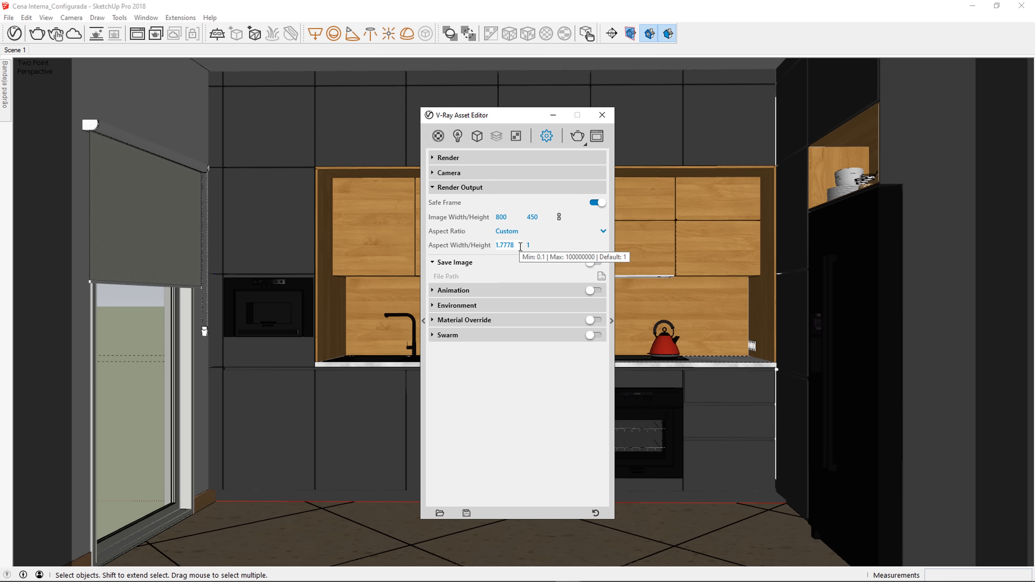
{"action": "left_click", "coordinate": [520, 245]}
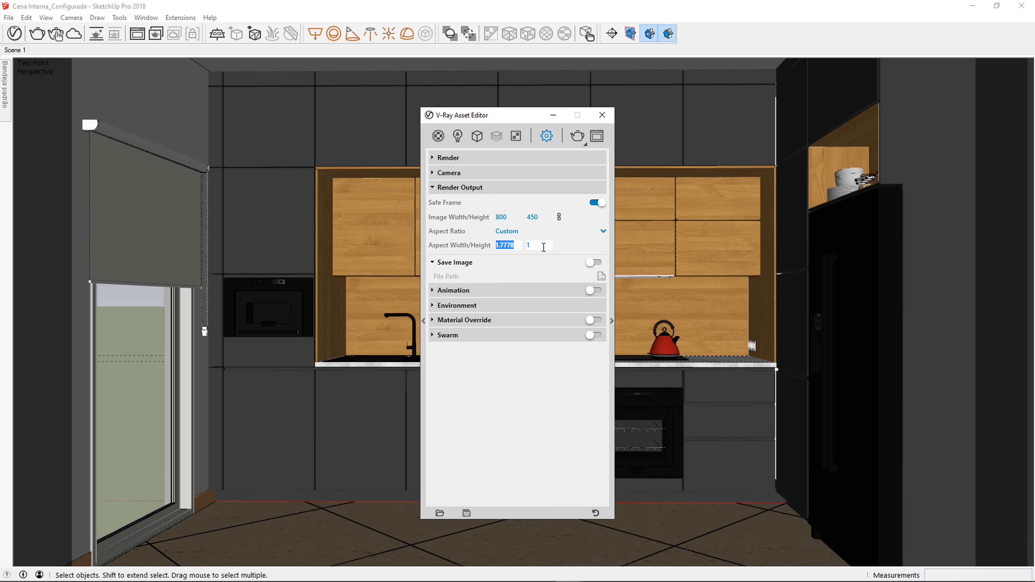
{"action": "left_click", "coordinate": [541, 242]}
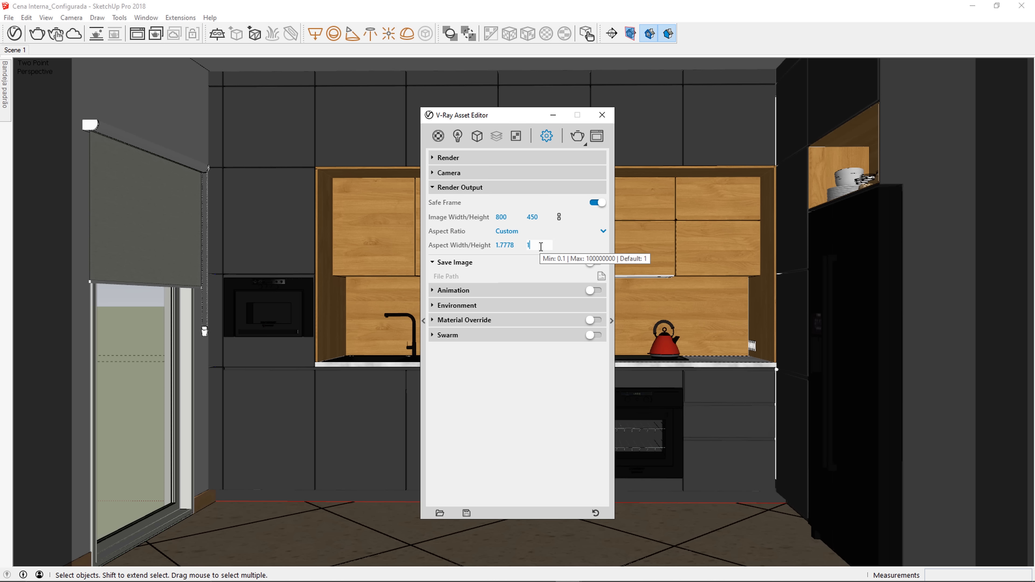
Try custom aspect width values of 2, 1.5 and 1.4 against a height of 1 to compare the safe frame
{"action": "left_click", "coordinate": [513, 245]}
{"action": "type", "text": "2"}
{"action": "key", "text": "Return"}
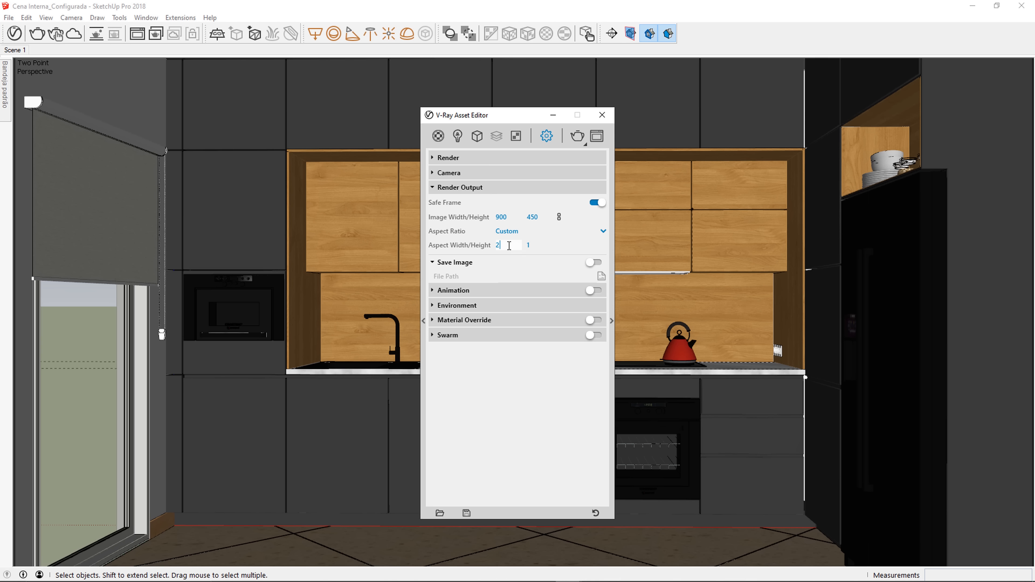
{"action": "left_click", "coordinate": [538, 246]}
{"action": "left_click", "coordinate": [505, 244]}
{"action": "type", "text": "1.5"}
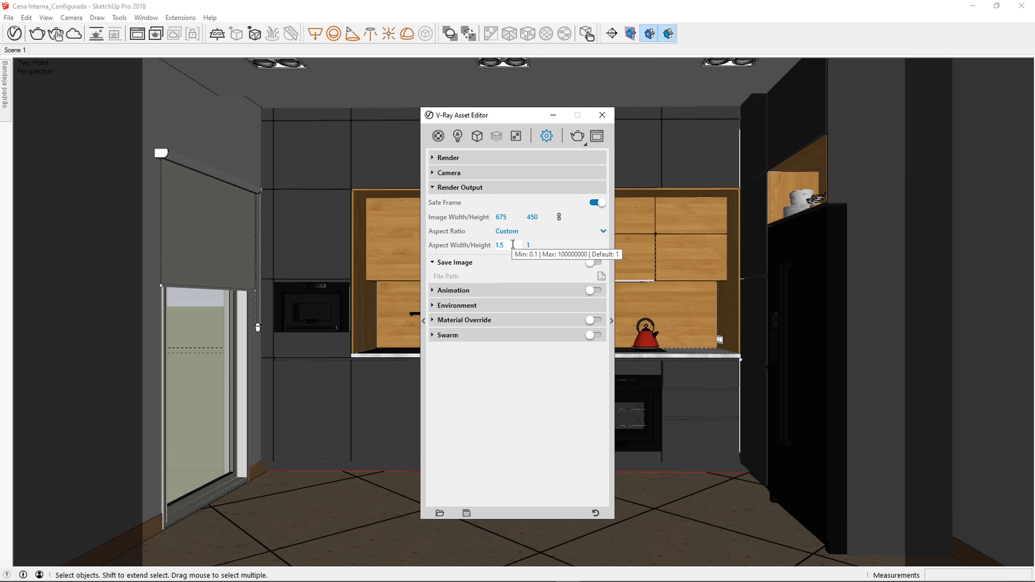
{"action": "left_click", "coordinate": [538, 244]}
{"action": "left_click", "coordinate": [514, 246]}
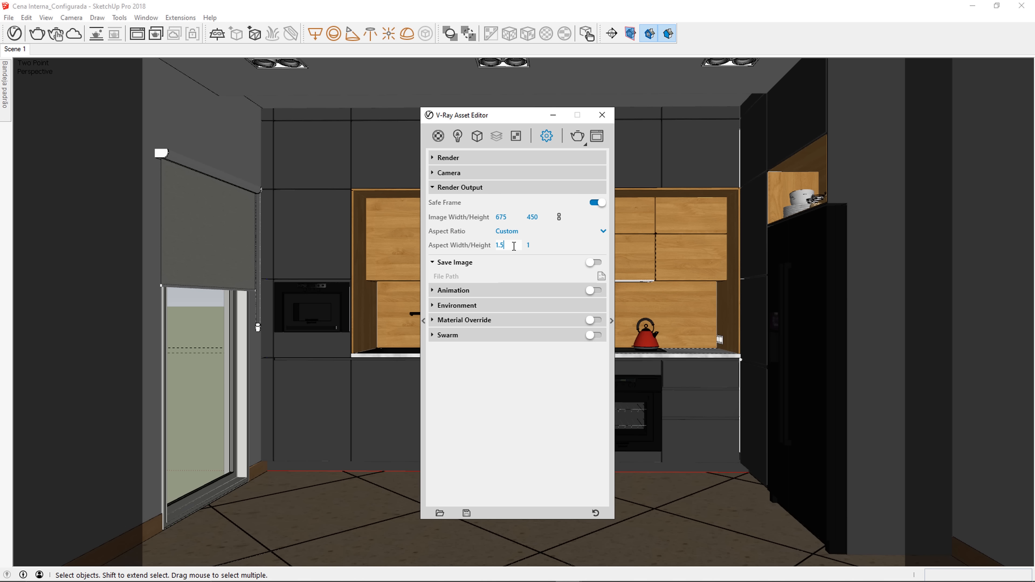
{"action": "key", "text": "BackSpace"}
{"action": "type", "text": "4"}
{"action": "key", "text": "Return"}
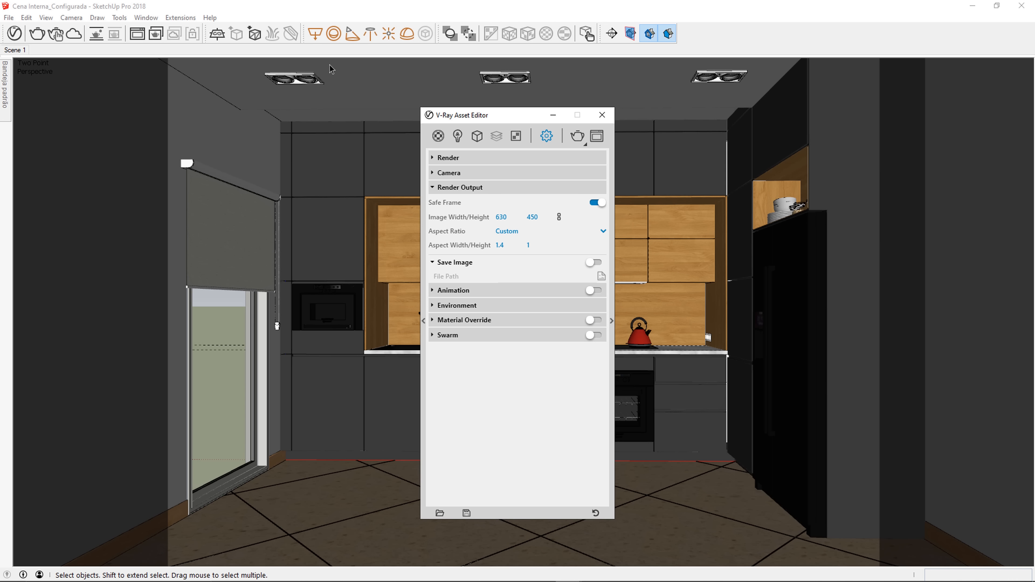
Set the custom aspect width/height to 1.2 by 1 and close the V-Ray Asset Editor
{"action": "key", "text": "BackSpace"}
{"action": "type", "text": "2"}
{"action": "key", "text": "Return"}
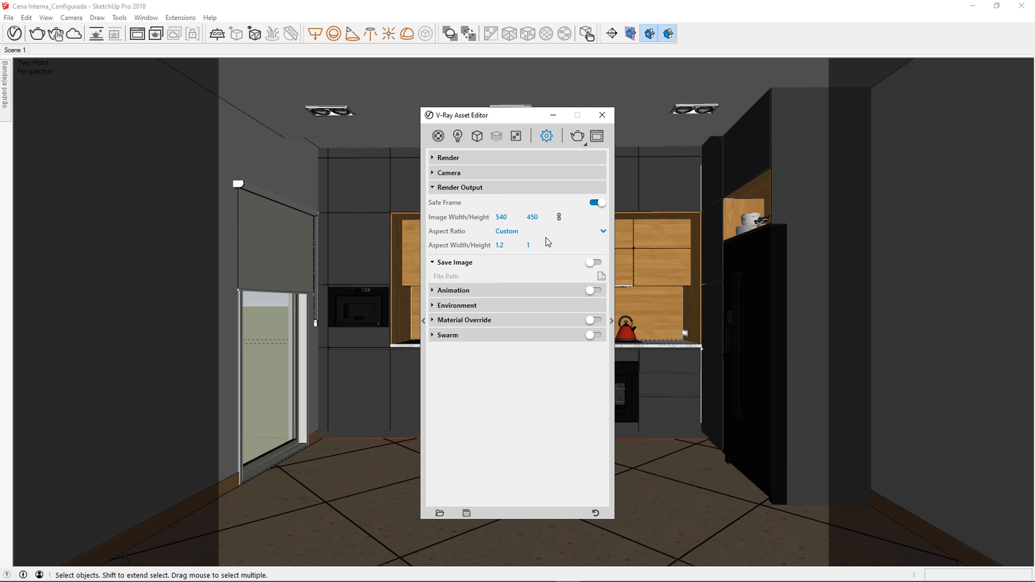
{"action": "left_click", "coordinate": [602, 115]}
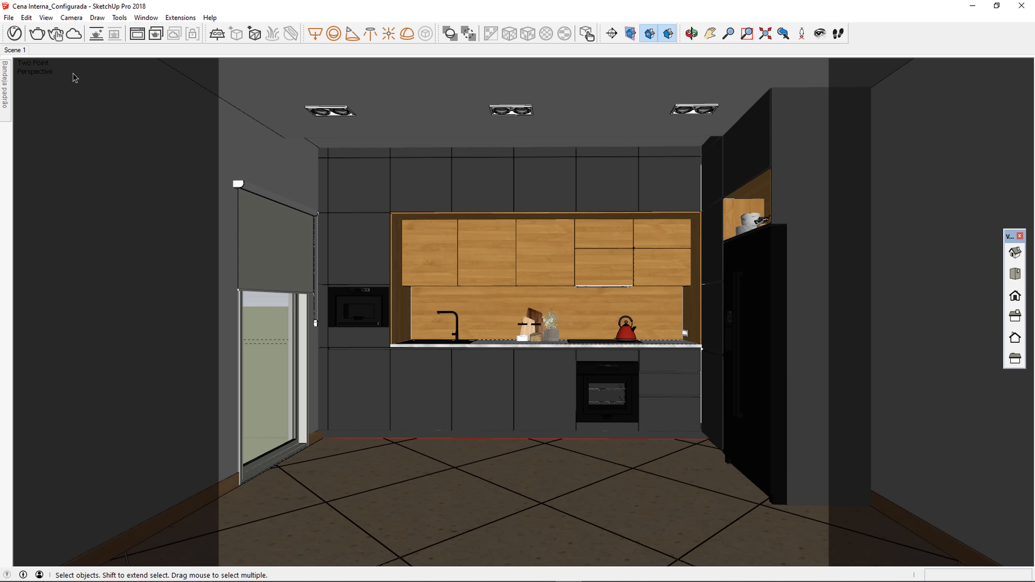
Set the camera's field of view to 56 degrees
{"action": "left_click", "coordinate": [71, 17]}
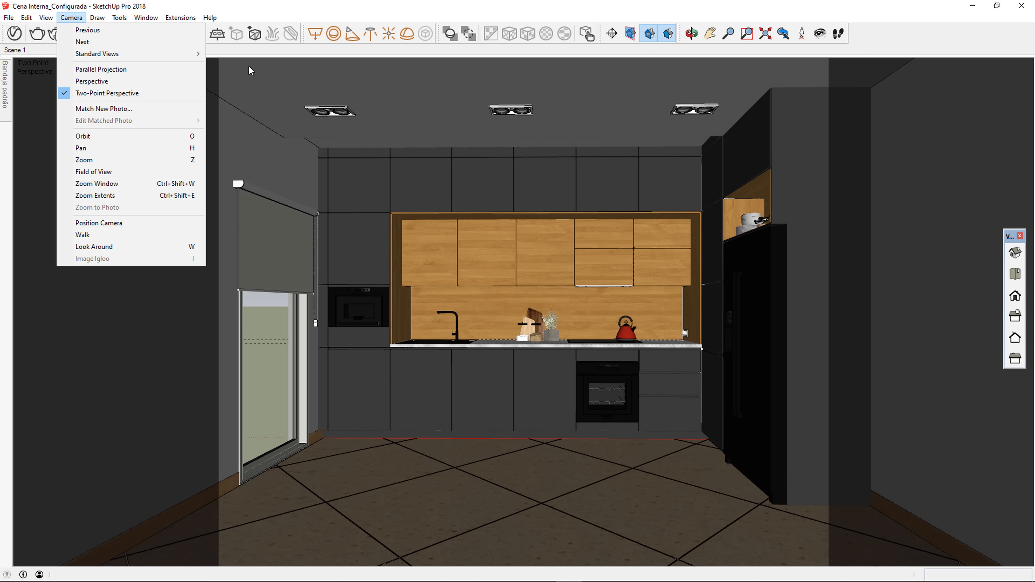
{"action": "left_click", "coordinate": [268, 57]}
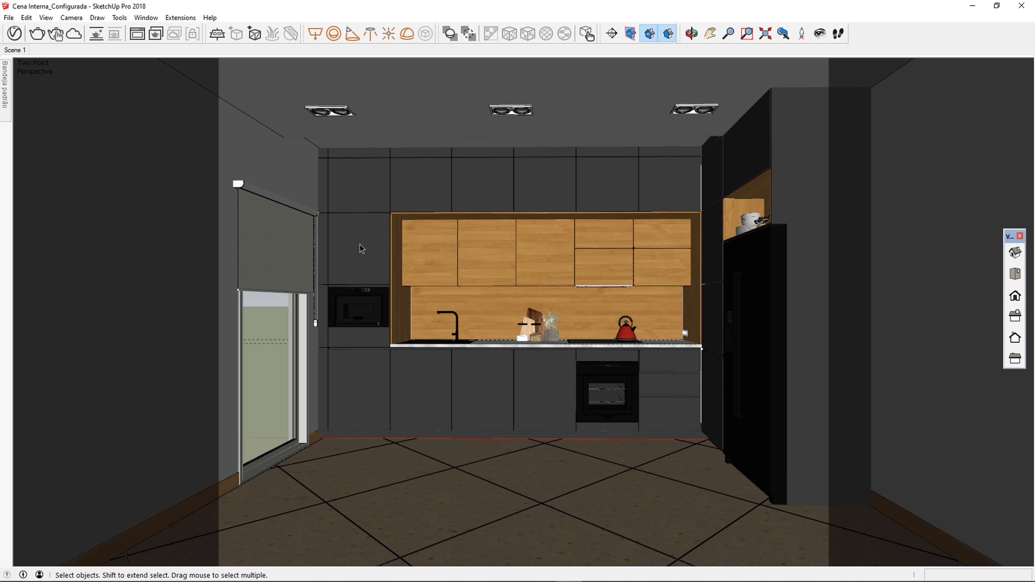
{"action": "left_click", "coordinate": [823, 40]}
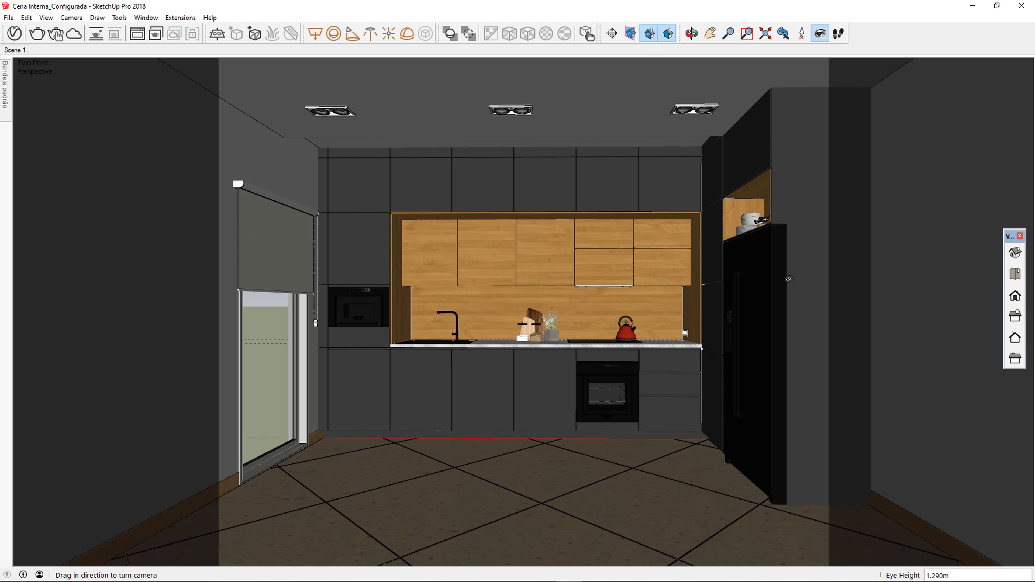
{"action": "left_click", "coordinate": [729, 40]}
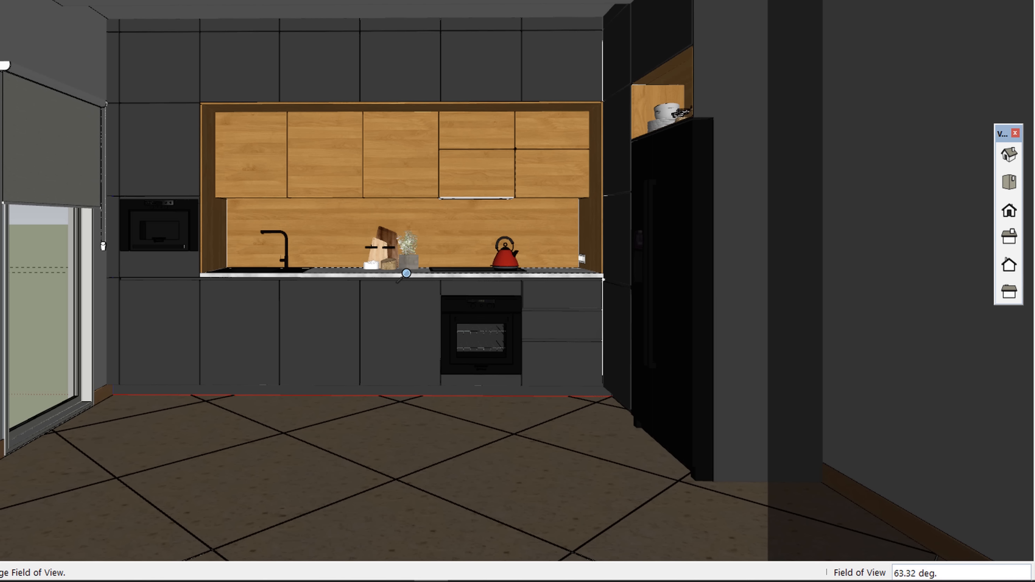
{"action": "type", "text": "56"}
{"action": "key", "text": "Return"}
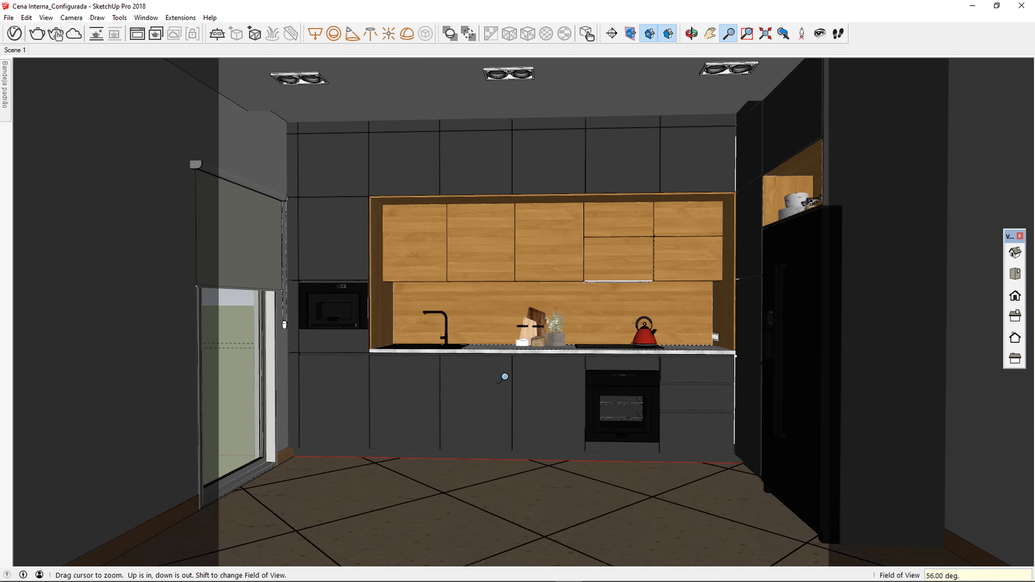
{"action": "scroll", "coordinate": [505, 377], "scroll_direction": "down", "scroll_amount": 1}
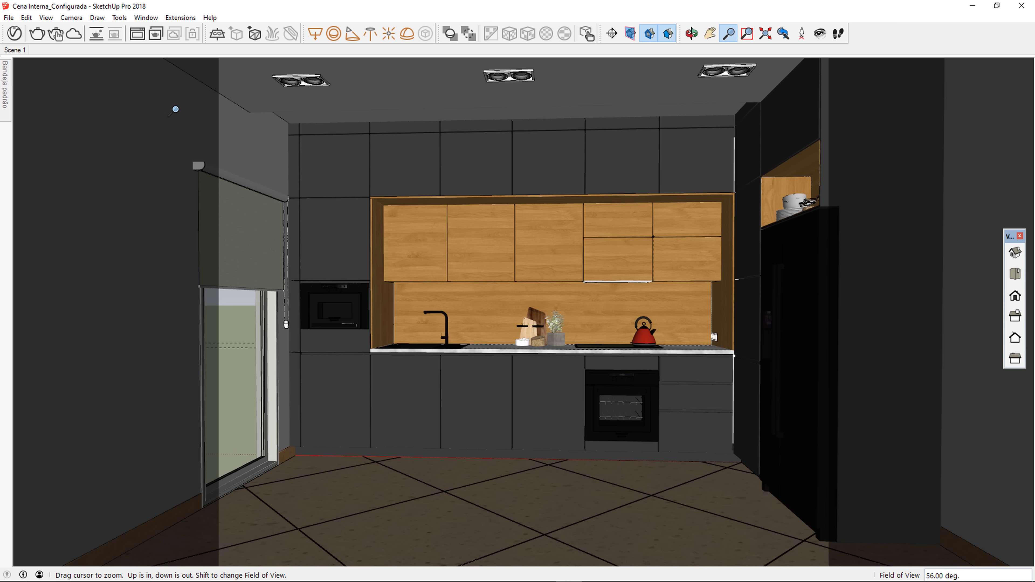
Orbit the camera to face the kitchen's back wall squarely and apply Two-Point Perspective
{"action": "left_click", "coordinate": [71, 17]}
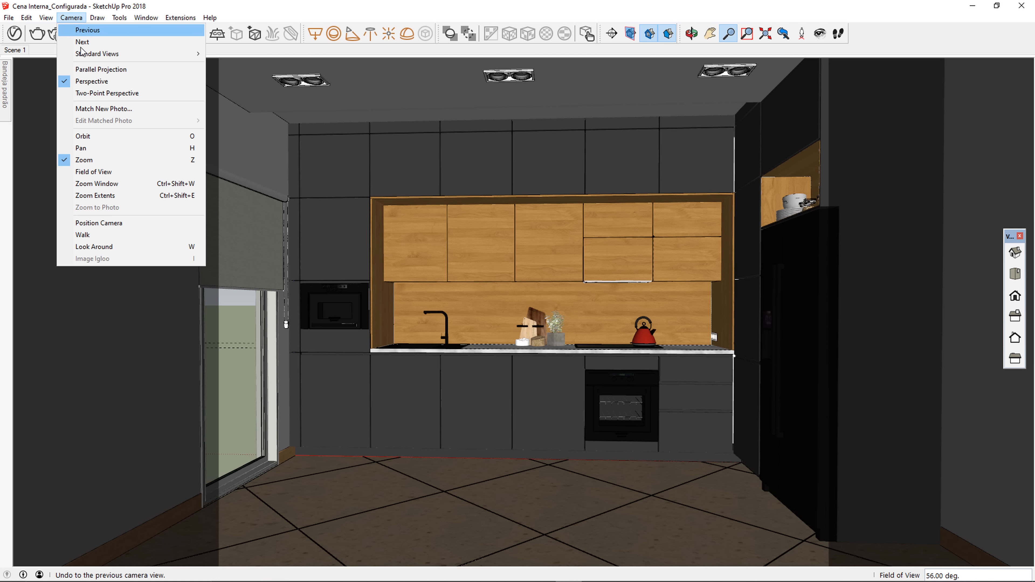
{"action": "left_click", "coordinate": [104, 93]}
{"action": "middle_click_drag", "start_coordinate": [407, 204], "coordinate": [441, 207]}
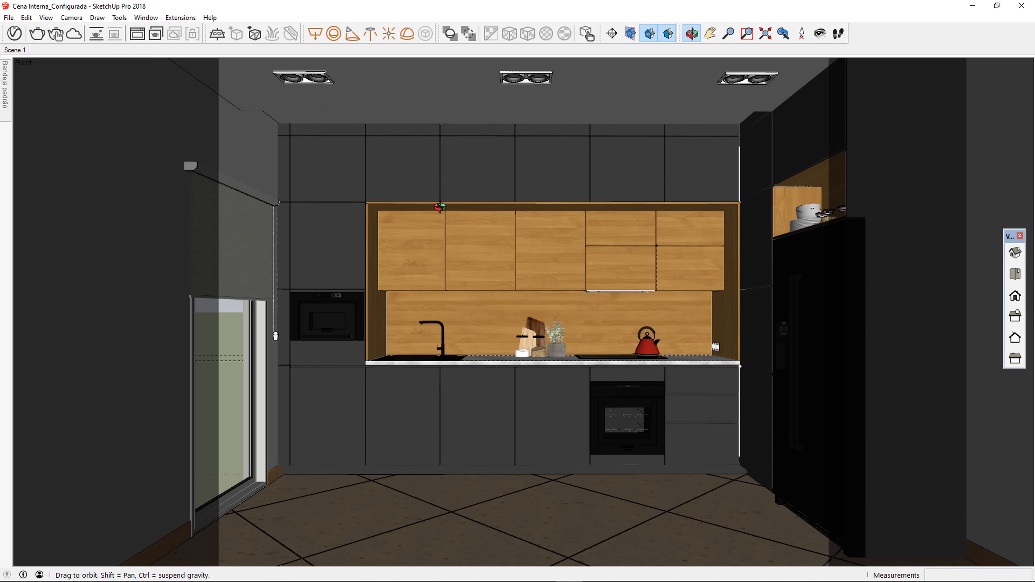
{"action": "left_click", "coordinate": [71, 18]}
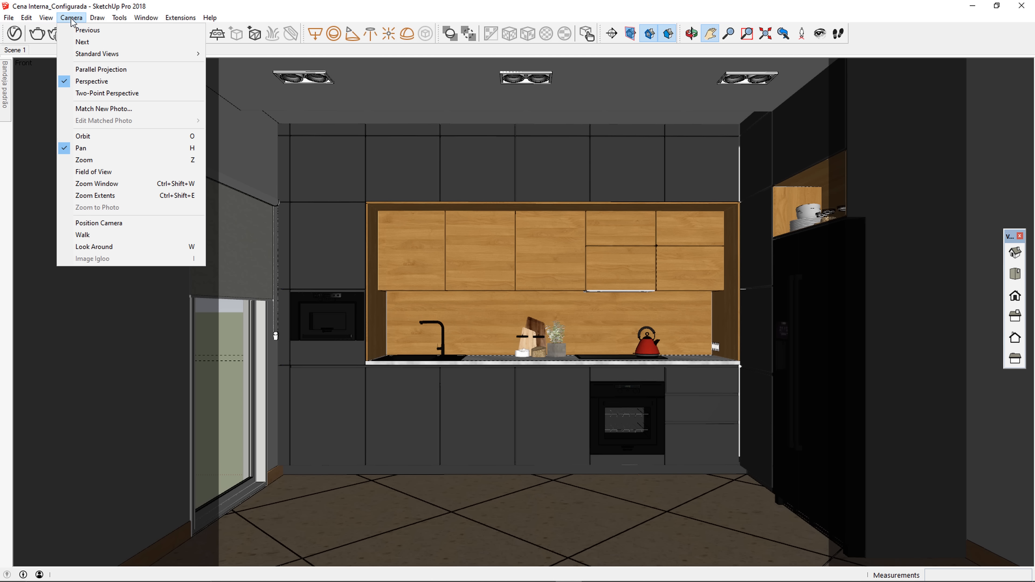
{"action": "left_click", "coordinate": [147, 95]}
Pan and zoom to frame the kitchen within the safe frame, and update Scene 1 with this view
{"action": "left_click_drag", "start_coordinate": [474, 235], "coordinate": [450, 230]}
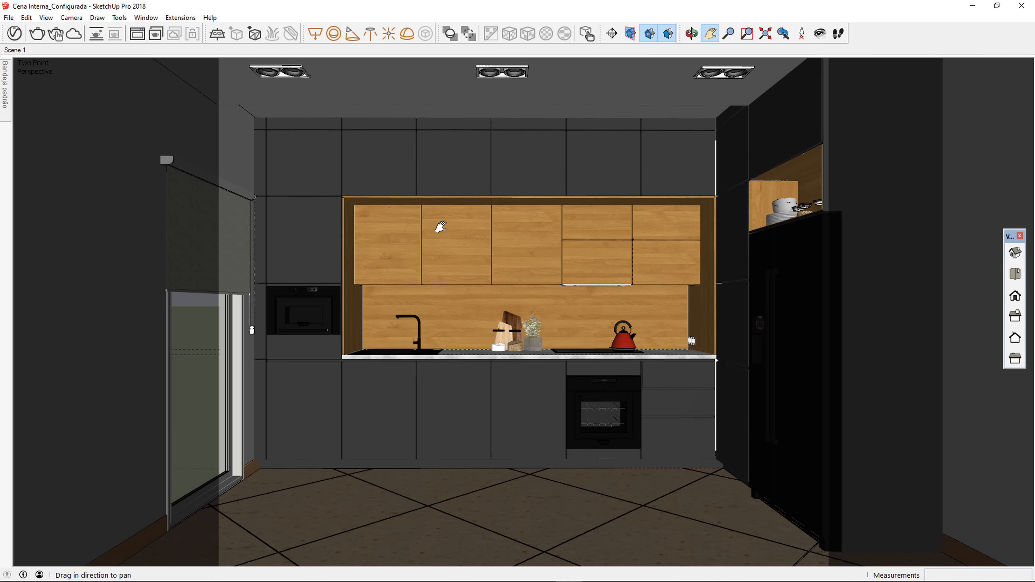
{"action": "key", "text": "z"}
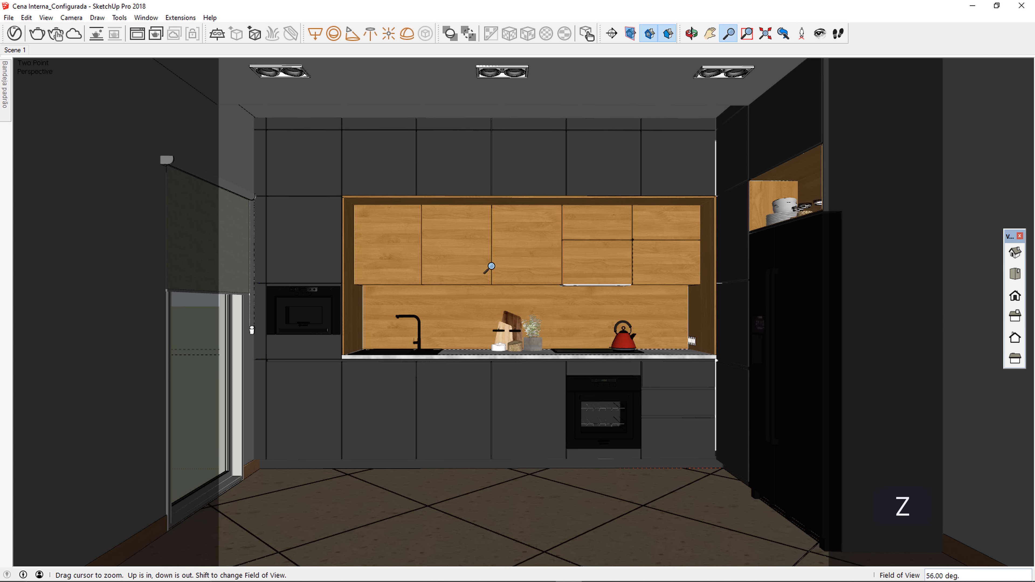
{"action": "left_click_drag", "start_coordinate": [492, 266], "coordinate": [481, 278]}
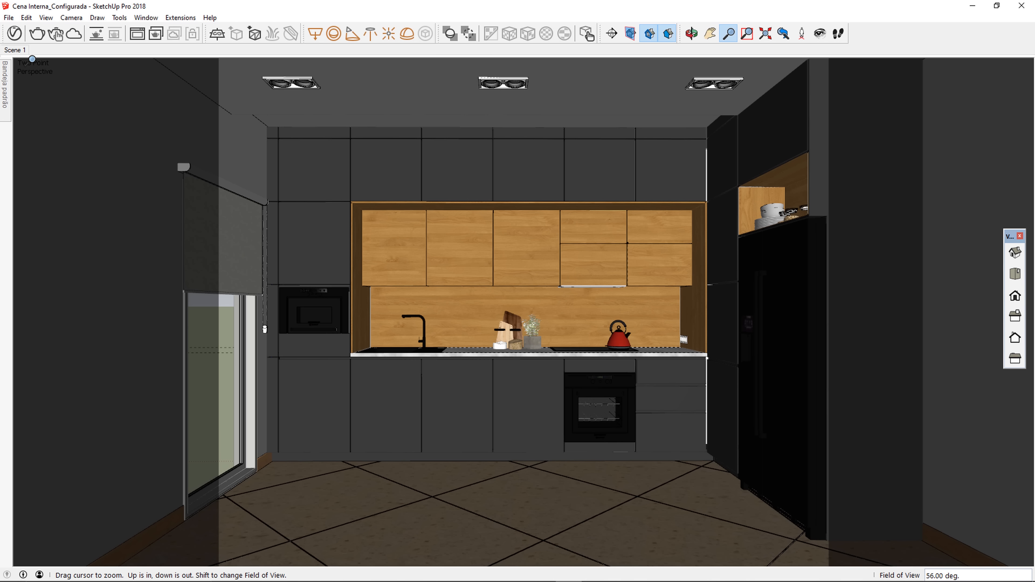
{"action": "right_click", "coordinate": [22, 51]}
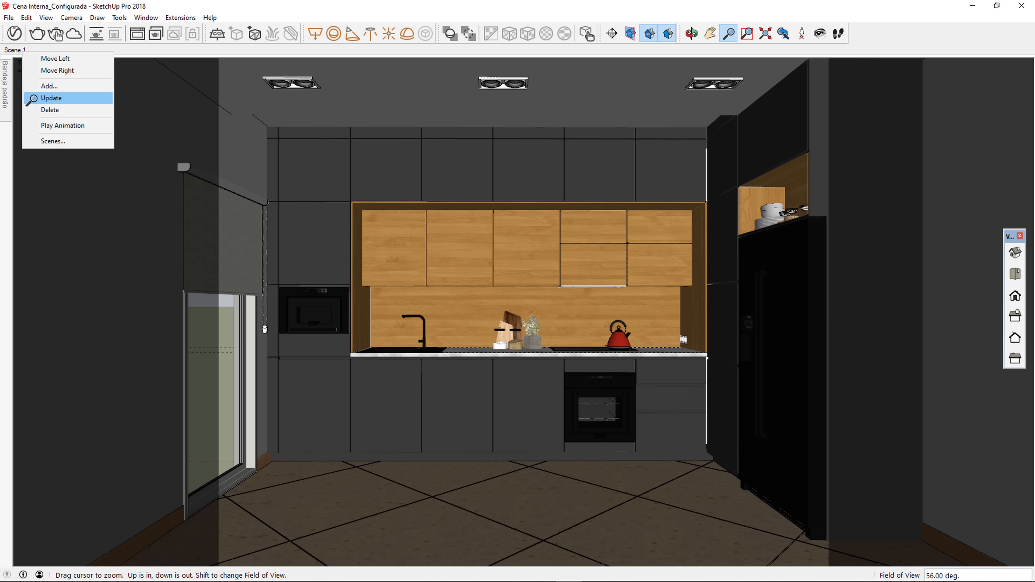
{"action": "left_click", "coordinate": [33, 99]}
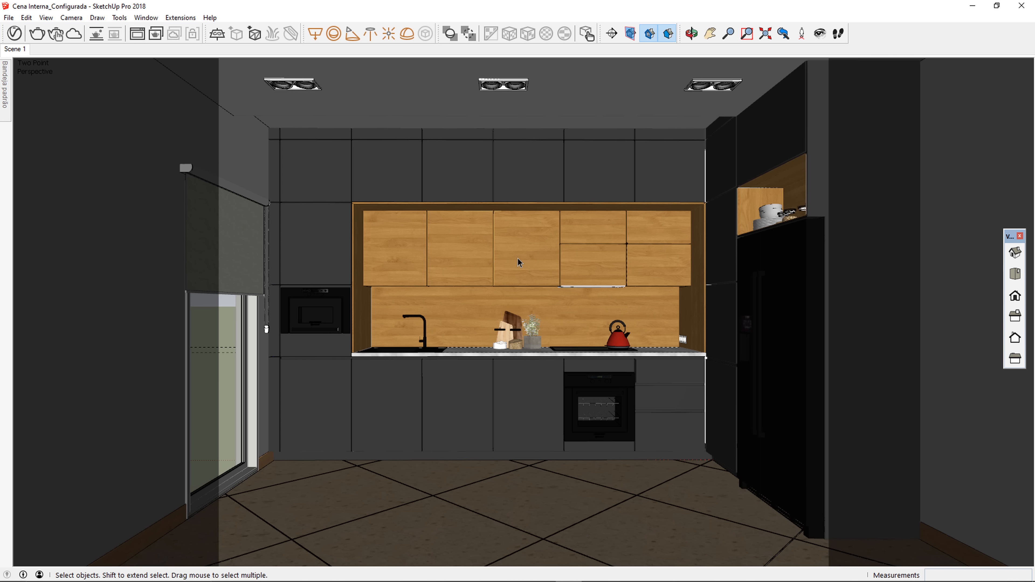
Collapse the render output settings and turn on Material Override in the V-Ray settings
{"action": "left_click", "coordinate": [14, 33]}
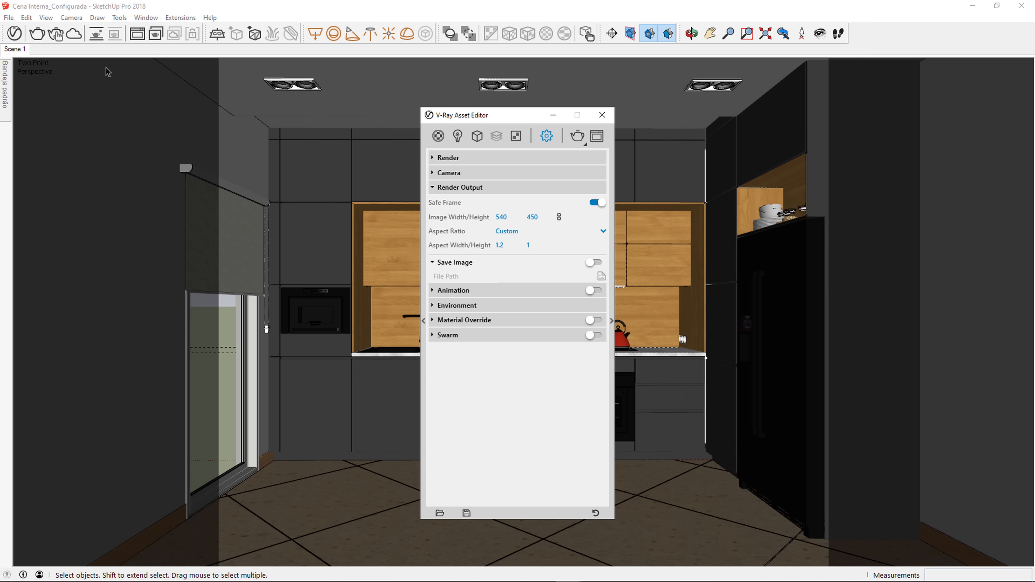
{"action": "left_click", "coordinate": [494, 188]}
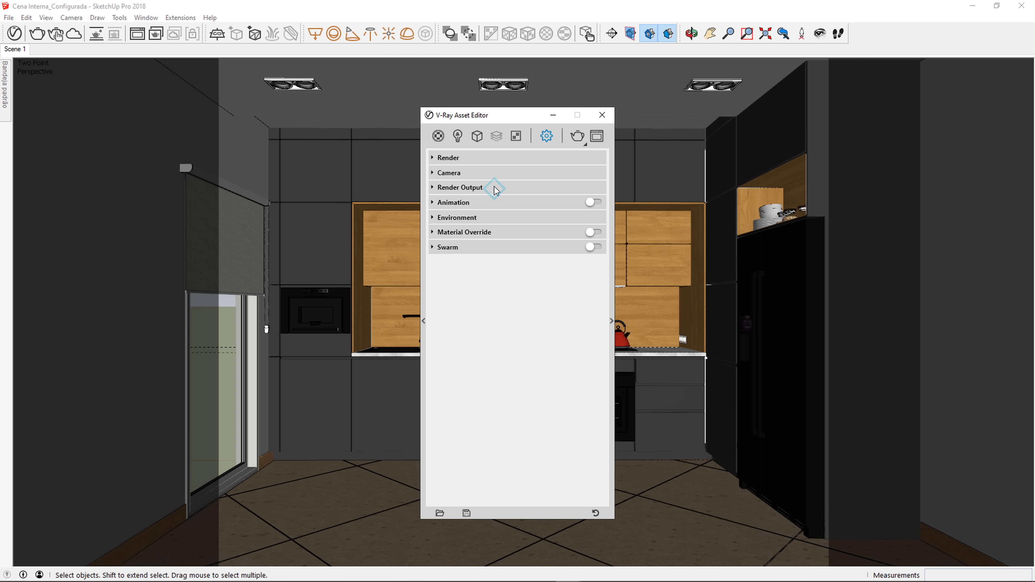
{"action": "left_click", "coordinate": [506, 232]}
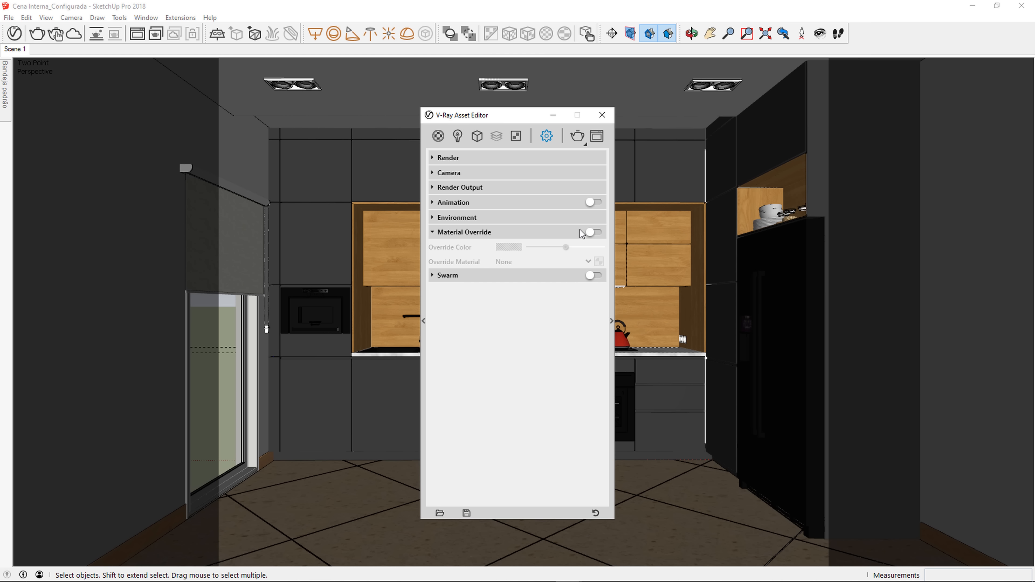
{"action": "left_click", "coordinate": [594, 232]}
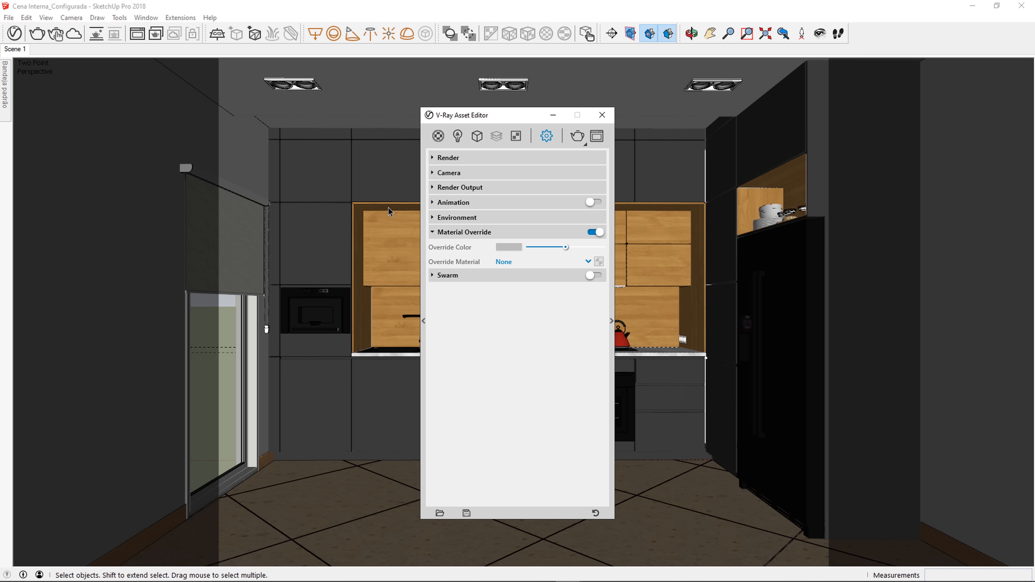
Set the override color to RGB 180, 180, 180 using the 0 to 255 range, and close the Asset Editor
{"action": "left_click", "coordinate": [509, 248]}
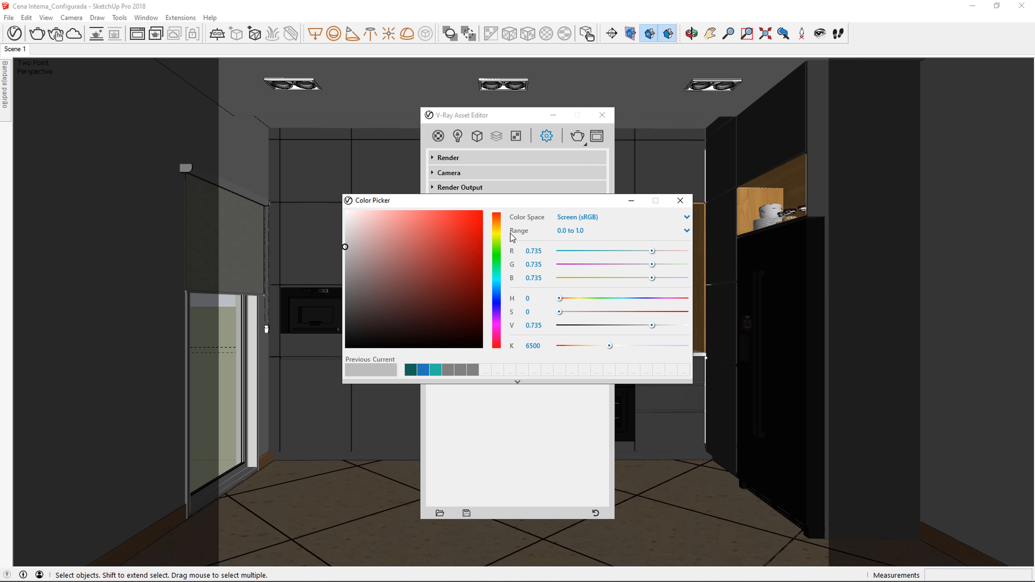
{"action": "left_click", "coordinate": [583, 231]}
{"action": "left_click", "coordinate": [580, 260]}
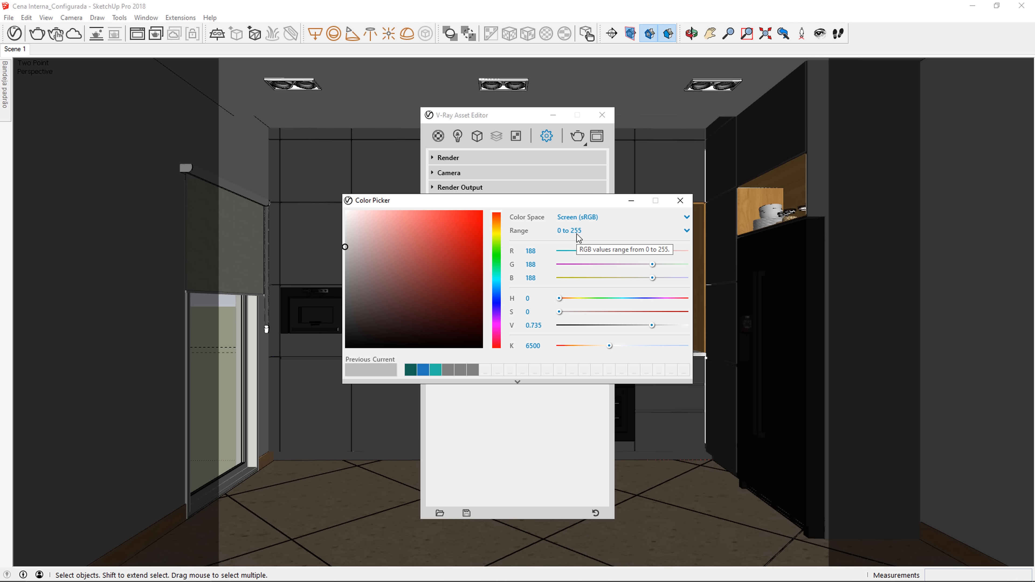
{"action": "double_click", "coordinate": [532, 251]}
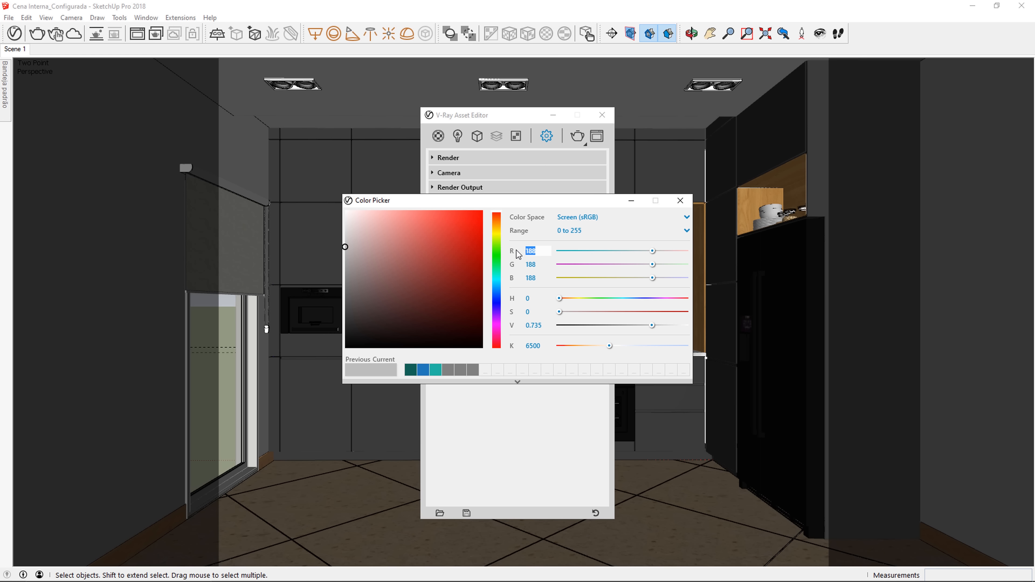
{"action": "type", "text": "180"}
{"action": "double_click", "coordinate": [532, 265]}
{"action": "type", "text": "180"}
{"action": "double_click", "coordinate": [547, 278]}
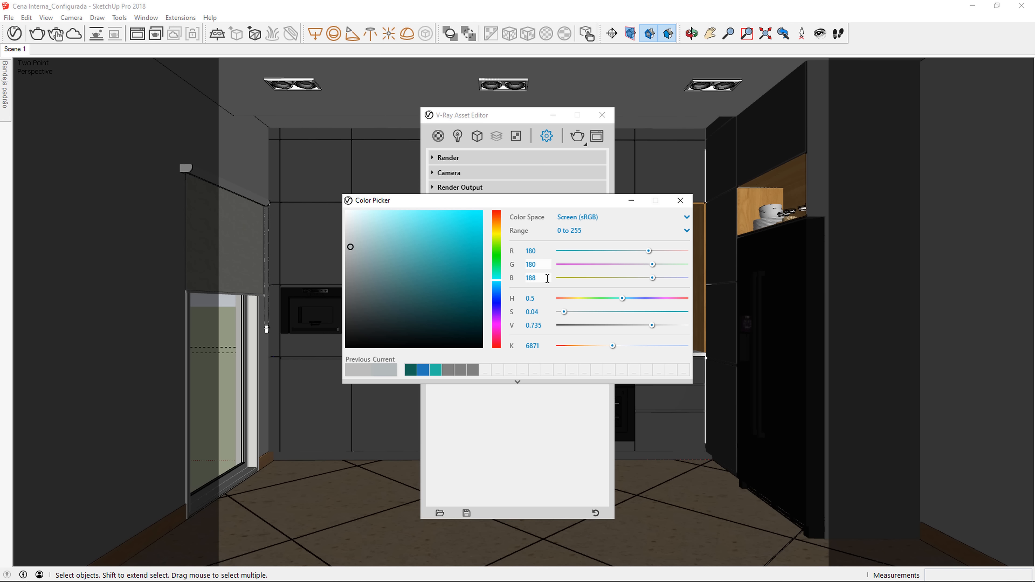
{"action": "type", "text": "180"}
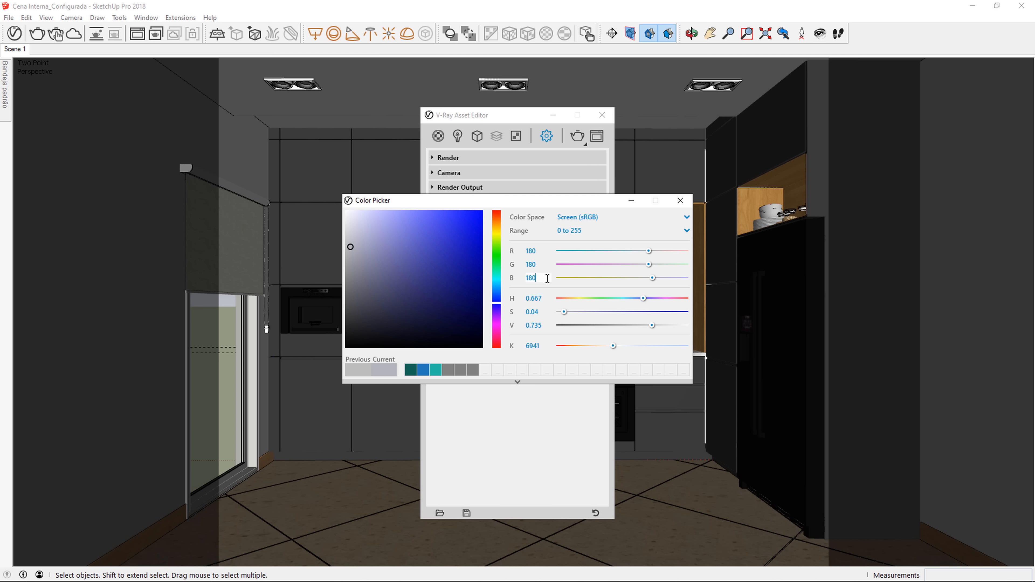
{"action": "left_click", "coordinate": [680, 201]}
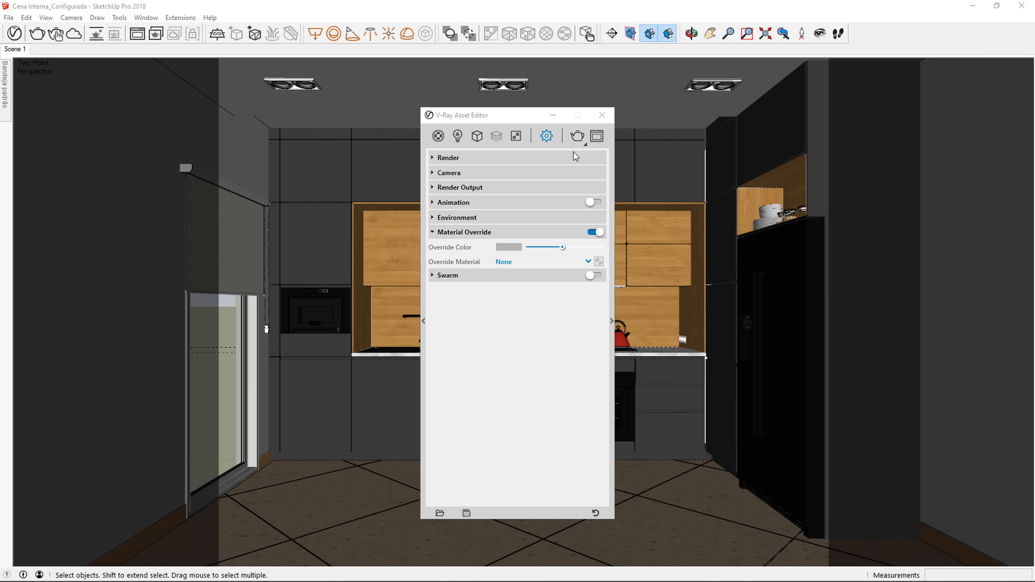
{"action": "left_click", "coordinate": [603, 115]}
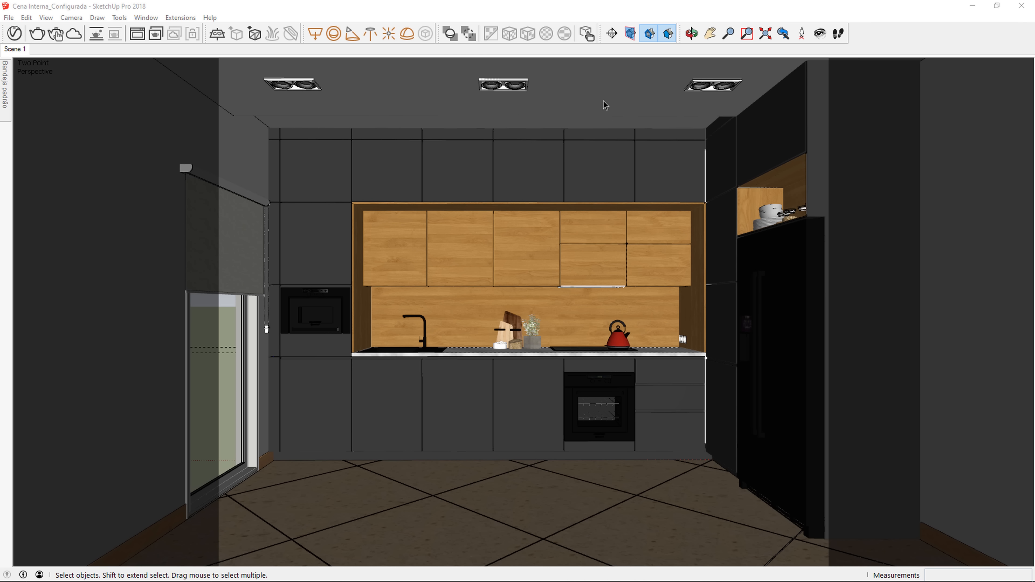
Pick the window glass in the model and bring up its CH - Vidro material settings
{"action": "left_click", "coordinate": [587, 36]}
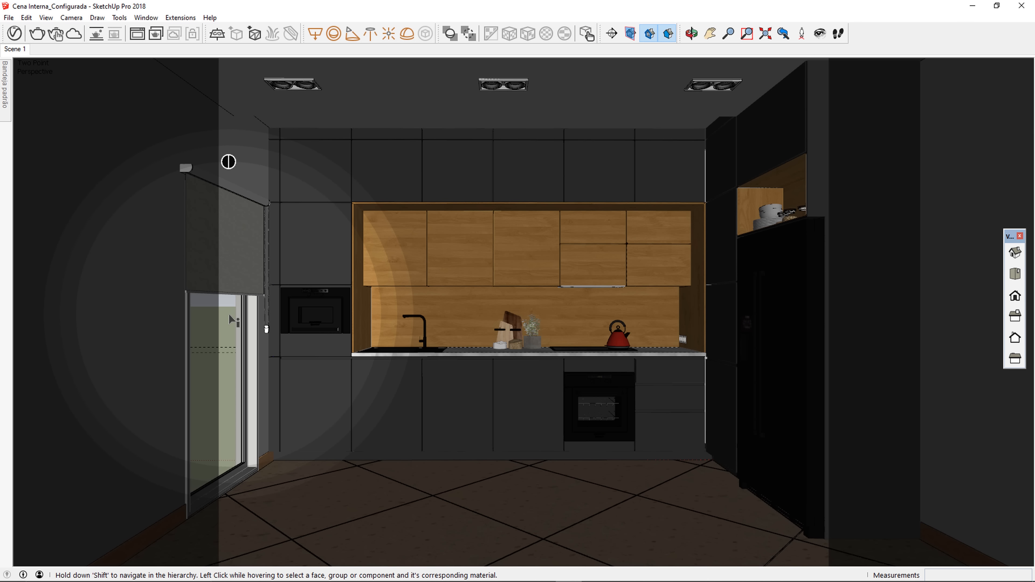
{"action": "left_click", "coordinate": [229, 311]}
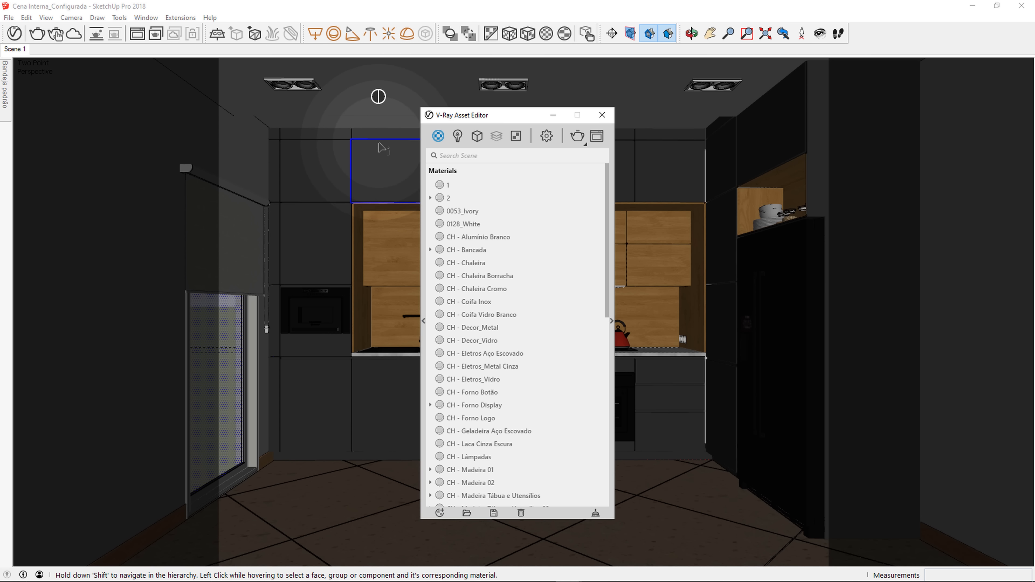
{"action": "left_click", "coordinate": [692, 34]}
{"action": "key", "text": "space"}
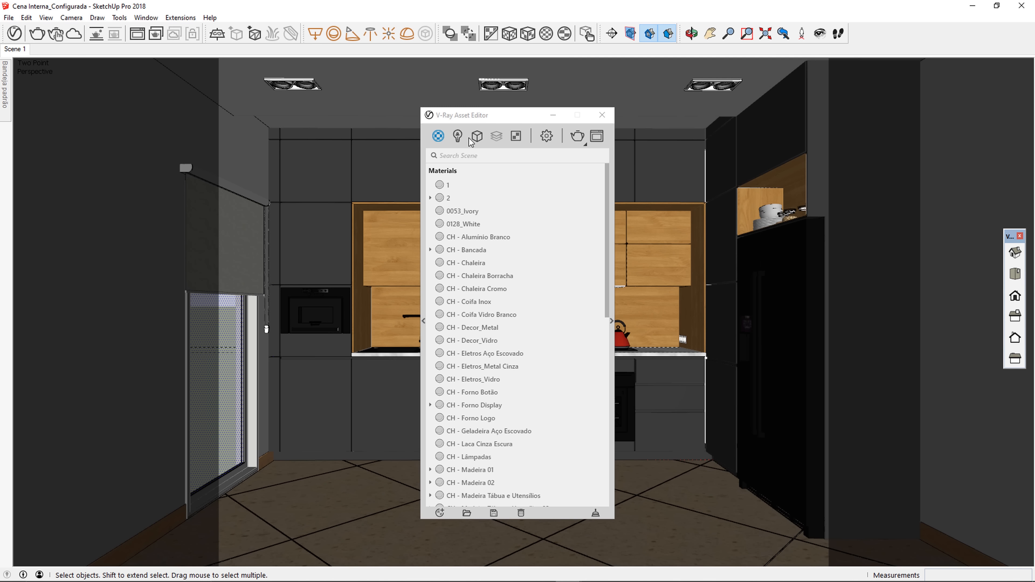
{"action": "left_click", "coordinate": [610, 182]}
{"action": "scroll", "coordinate": [537, 280], "scroll_direction": "down", "scroll_amount": 8}
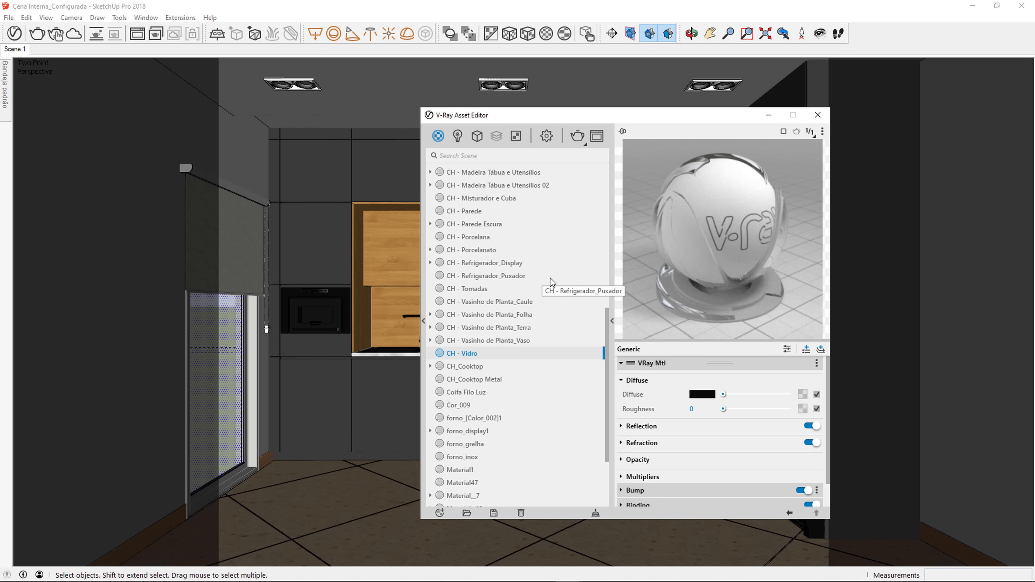
Inspect the refraction color and the diffuse color of the CH - Vidro material
{"action": "left_click", "coordinate": [681, 443]}
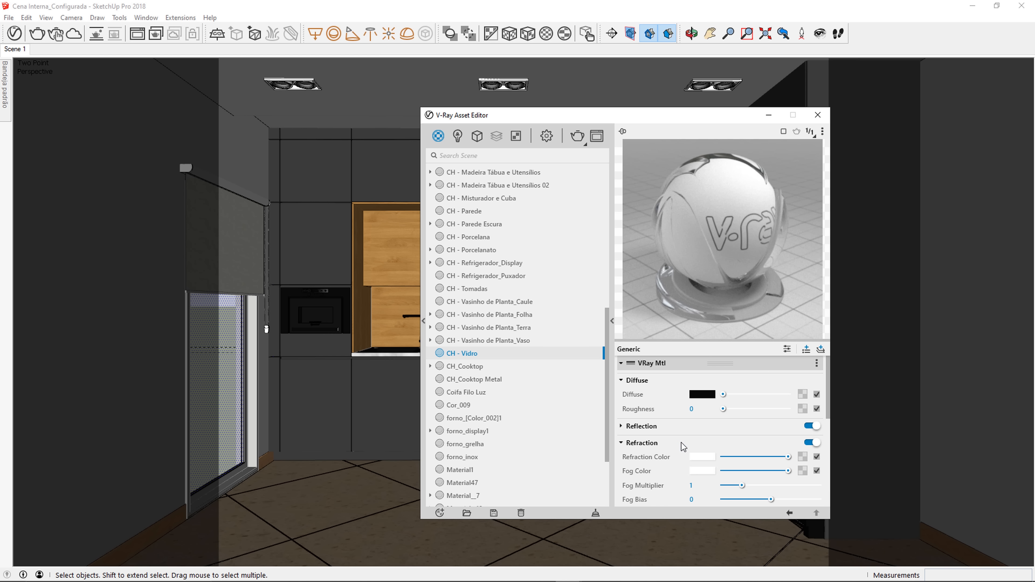
{"action": "left_click", "coordinate": [699, 458]}
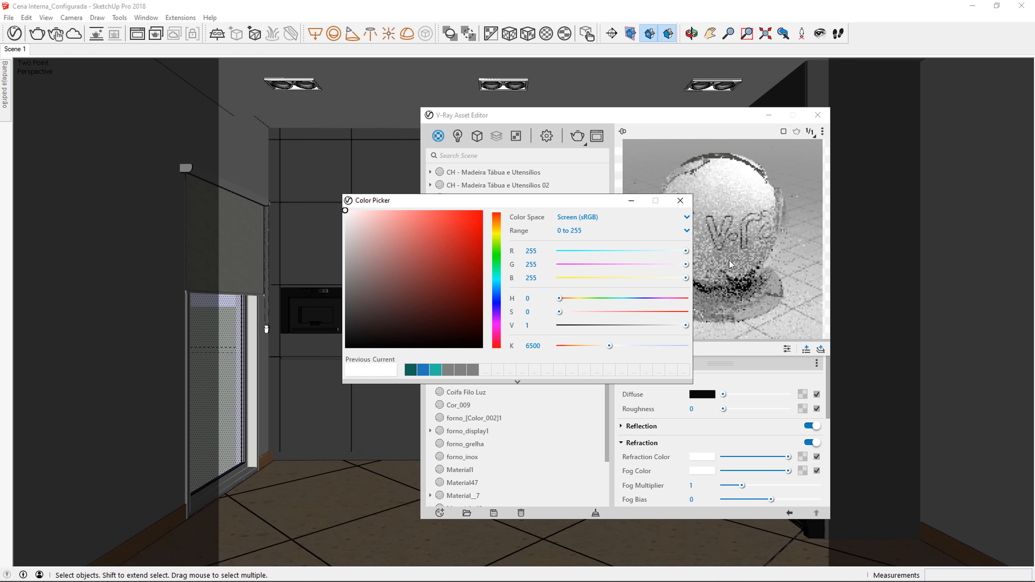
{"action": "left_click", "coordinate": [681, 201]}
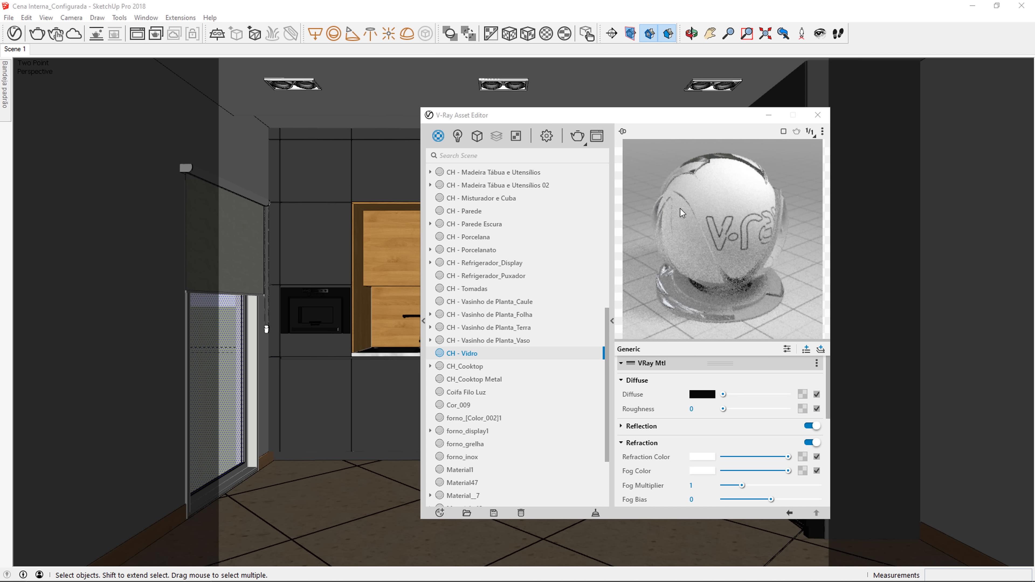
{"action": "left_click", "coordinate": [657, 443]}
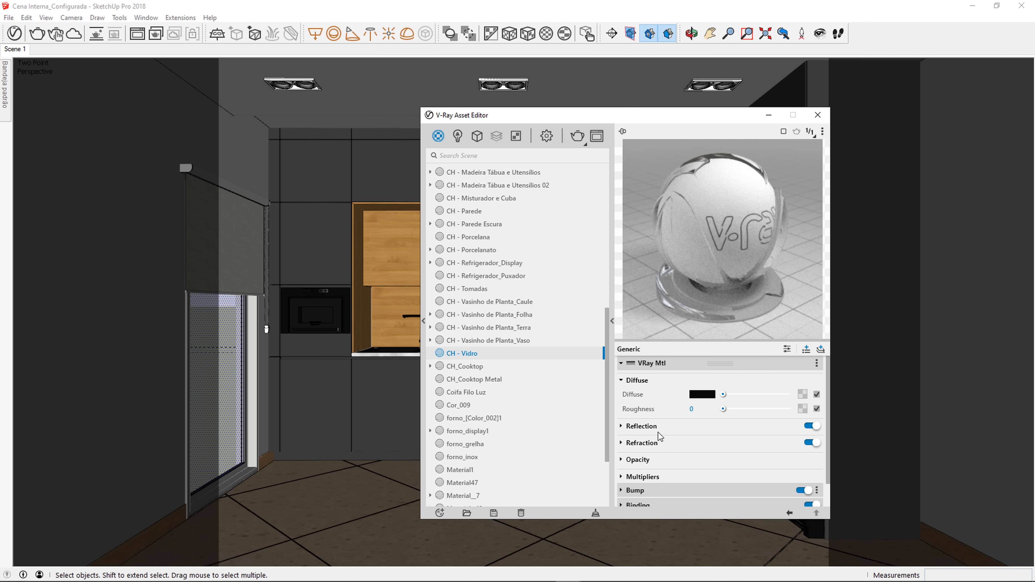
{"action": "left_click", "coordinate": [700, 395]}
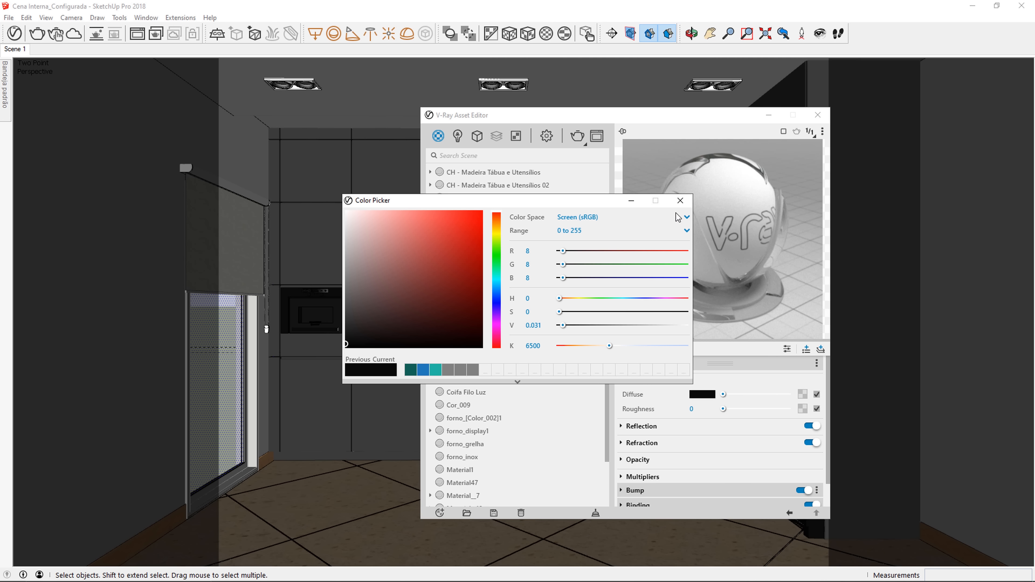
{"action": "left_click", "coordinate": [680, 201]}
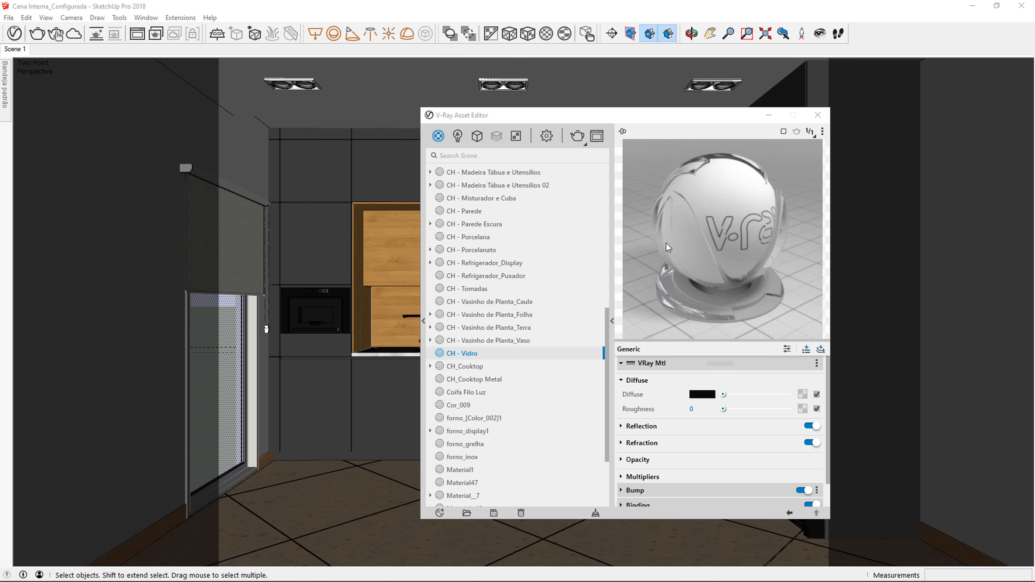
Set the reflection color of the CH - Vidro material to full white
{"action": "left_click", "coordinate": [653, 378]}
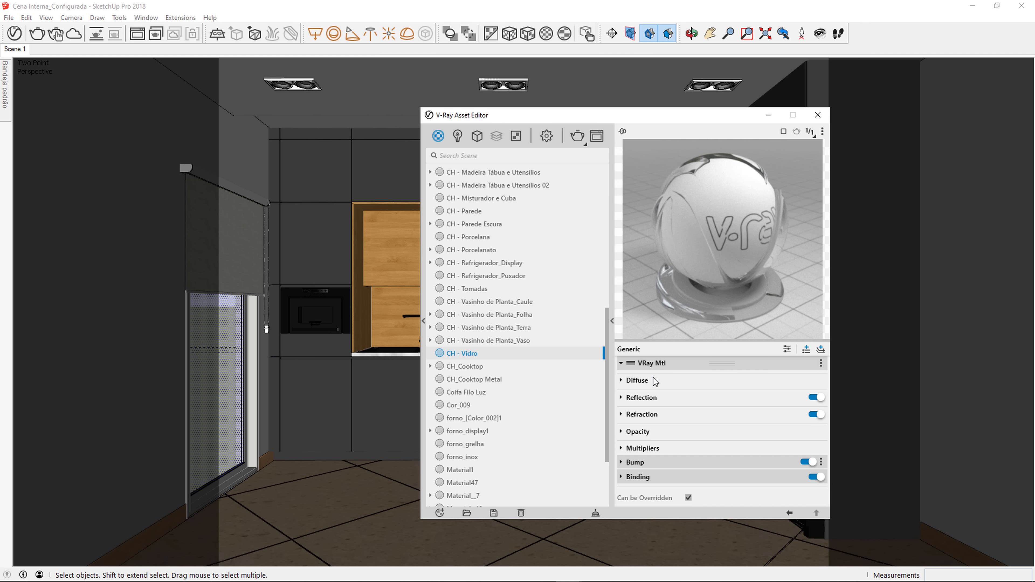
{"action": "left_click", "coordinate": [662, 399]}
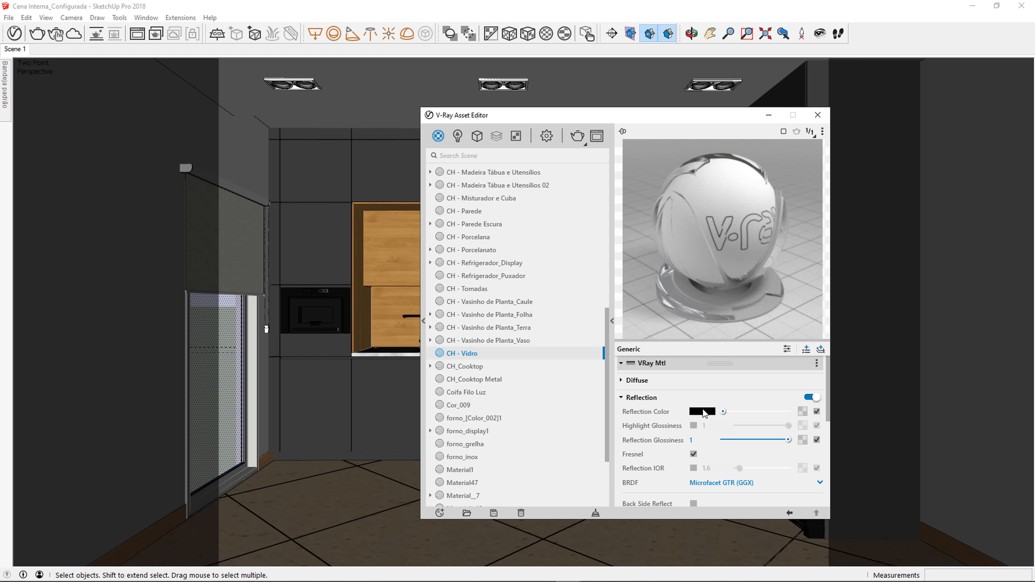
{"action": "left_click_drag", "start_coordinate": [724, 412], "coordinate": [799, 405]}
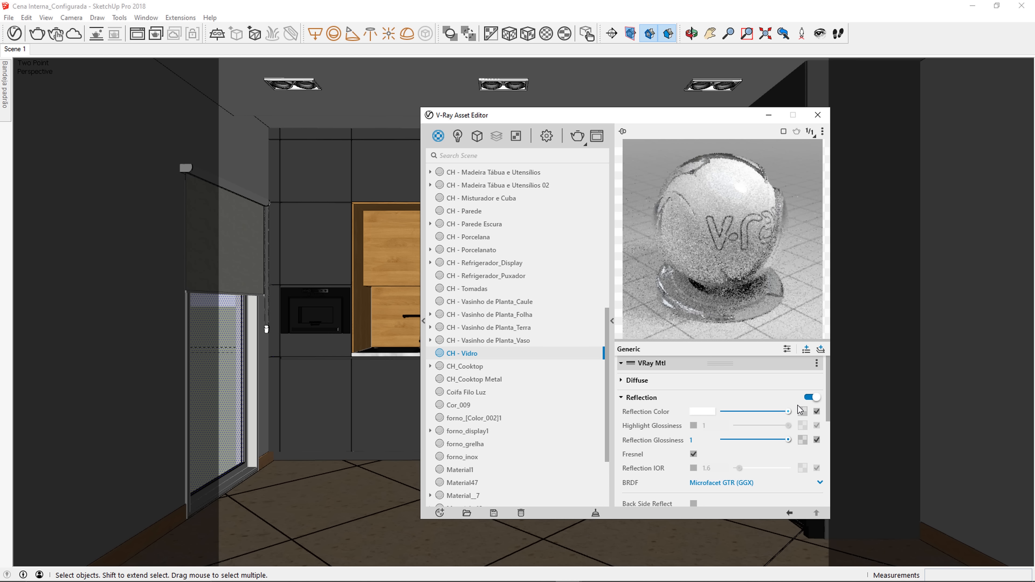
{"action": "left_click", "coordinate": [697, 396]}
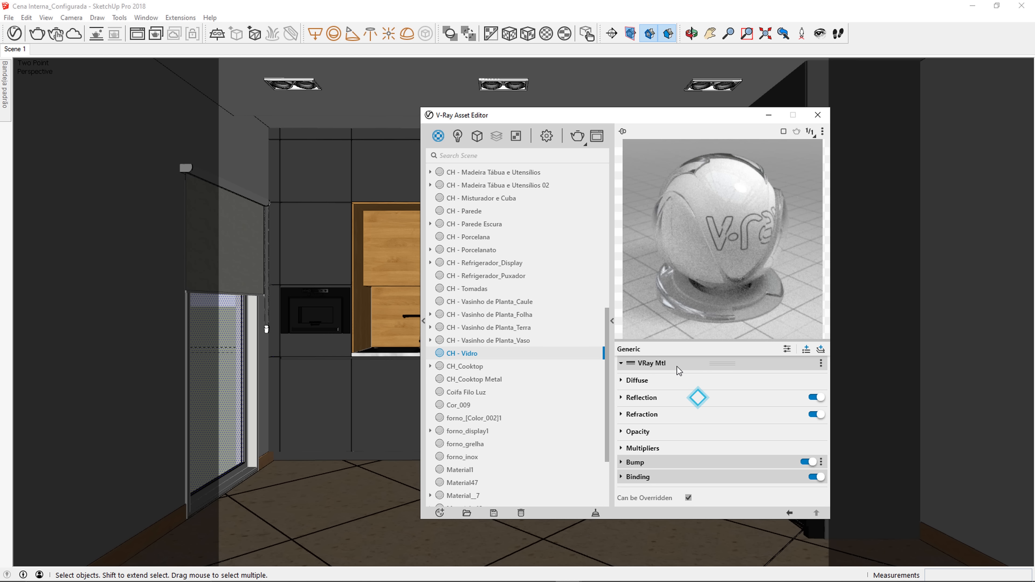
Disable Can be Overridden for the CH - Vidro material and collapse the Material Override settings
{"action": "left_click", "coordinate": [676, 366]}
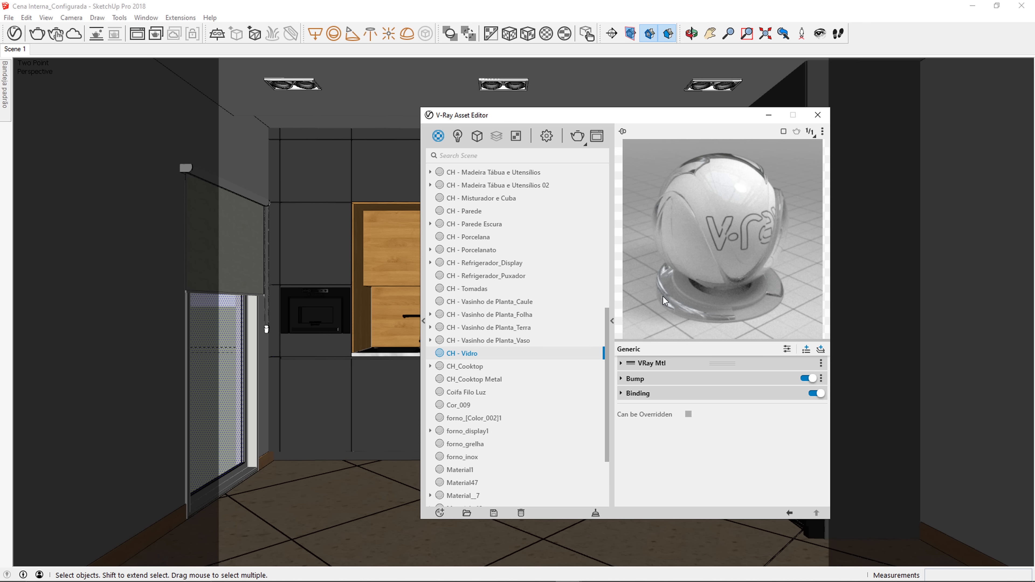
{"action": "left_click", "coordinate": [549, 137]}
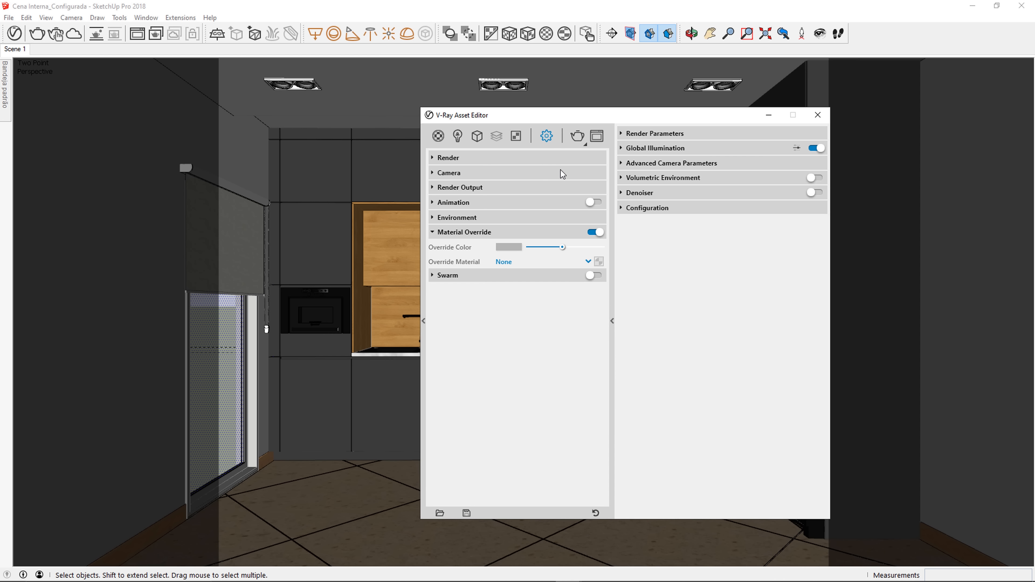
{"action": "left_click", "coordinate": [580, 231]}
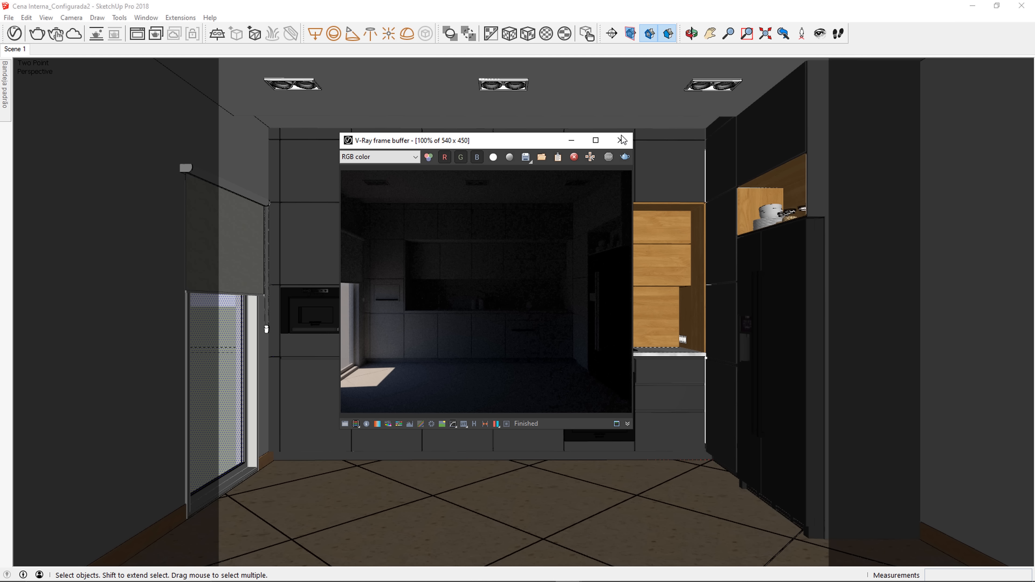
Close the old render, set the output image height to 800, and render the scene again
{"action": "left_click", "coordinate": [621, 141]}
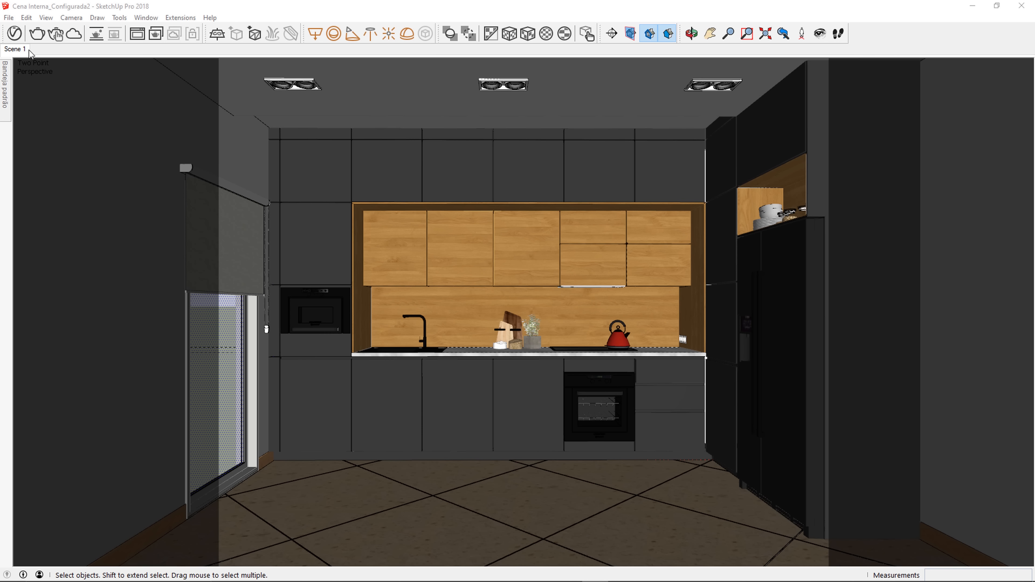
{"action": "left_click", "coordinate": [15, 33]}
{"action": "left_click", "coordinate": [547, 136]}
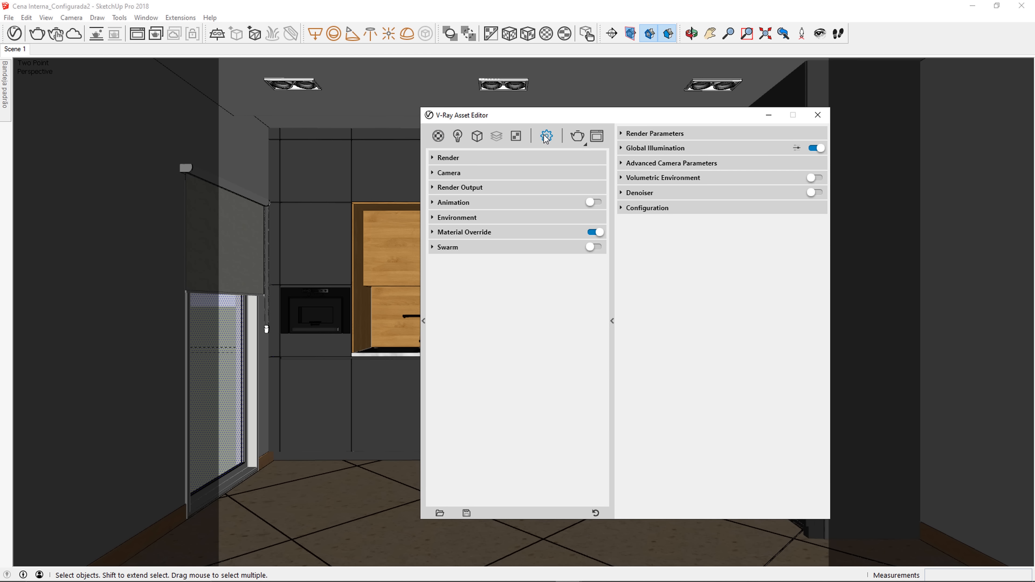
{"action": "left_click", "coordinate": [499, 190]}
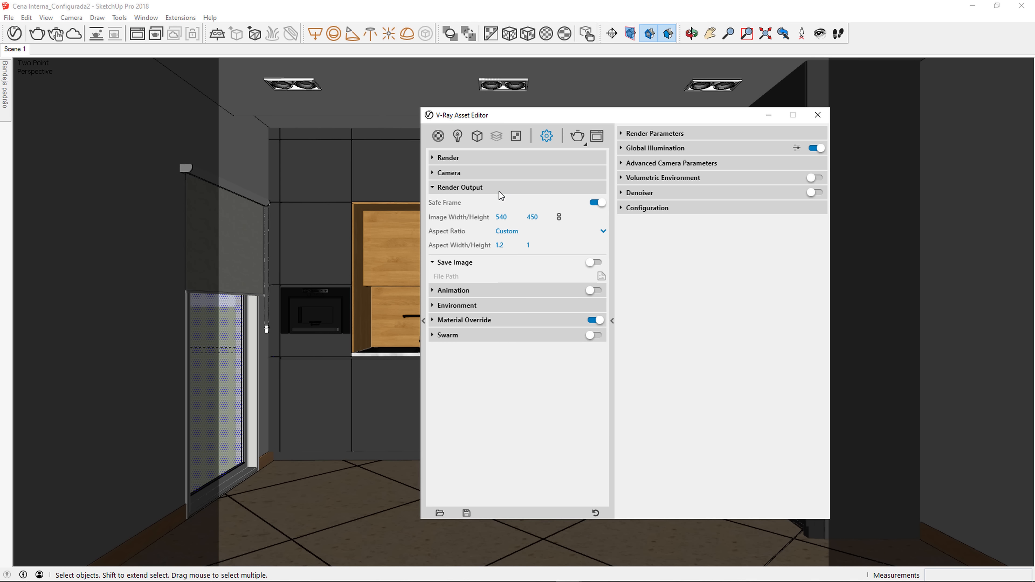
{"action": "double_click", "coordinate": [548, 216]}
{"action": "type", "text": "800"}
{"action": "left_click", "coordinate": [536, 187]}
{"action": "left_click", "coordinate": [575, 135]}
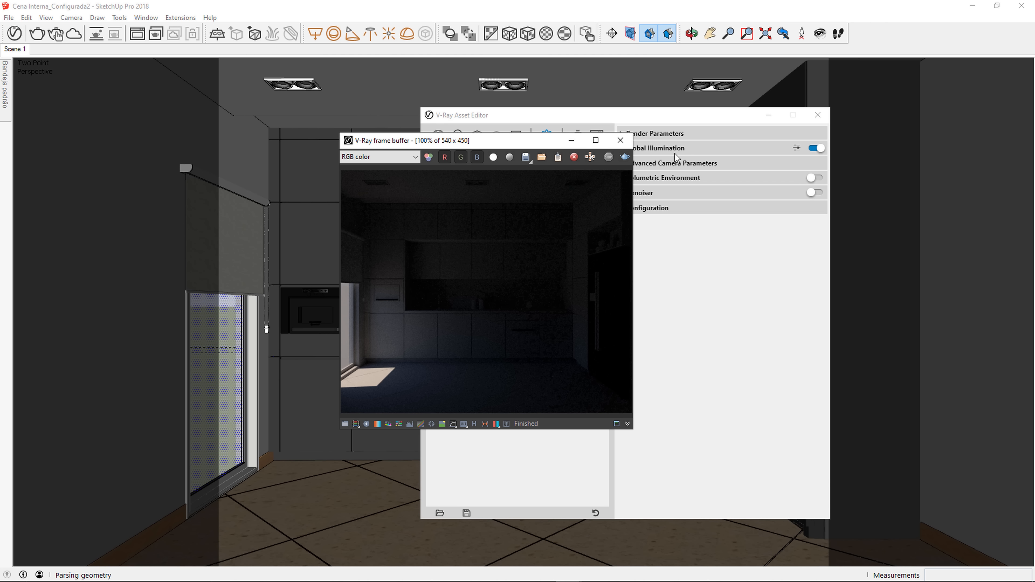
{"action": "left_click", "coordinate": [818, 115]}
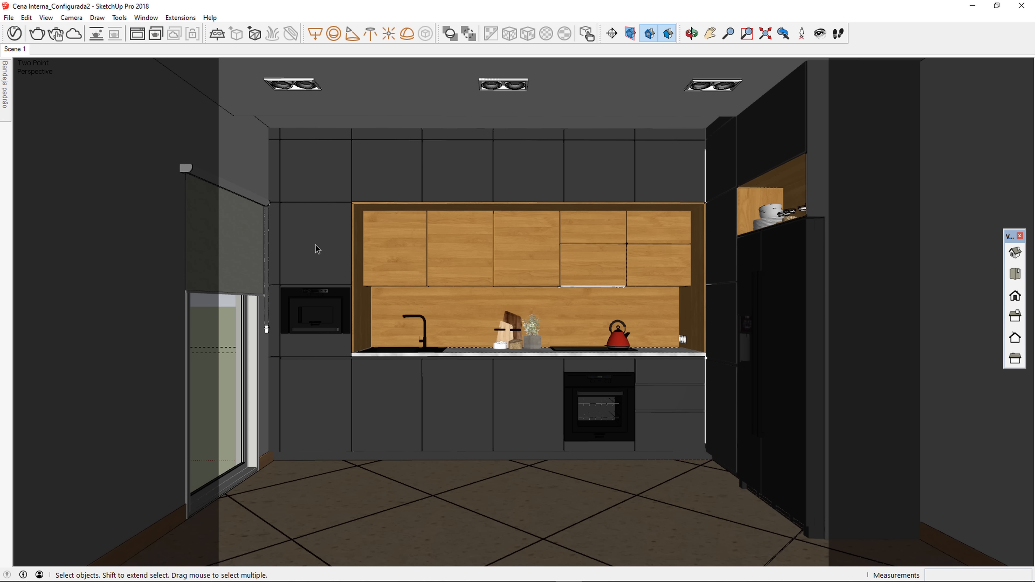
Open the window's roller blind group, examine the blind from both sides, and return to the Scene 1 view
{"action": "double_click", "coordinate": [241, 246]}
{"action": "scroll", "coordinate": [201, 245], "scroll_direction": "up", "scroll_amount": 2}
{"action": "middle_click_drag", "start_coordinate": [184, 250], "coordinate": [406, 272]}
{"action": "left_click", "coordinate": [417, 291]}
{"action": "scroll", "coordinate": [427, 307], "scroll_direction": "up", "scroll_amount": 3}
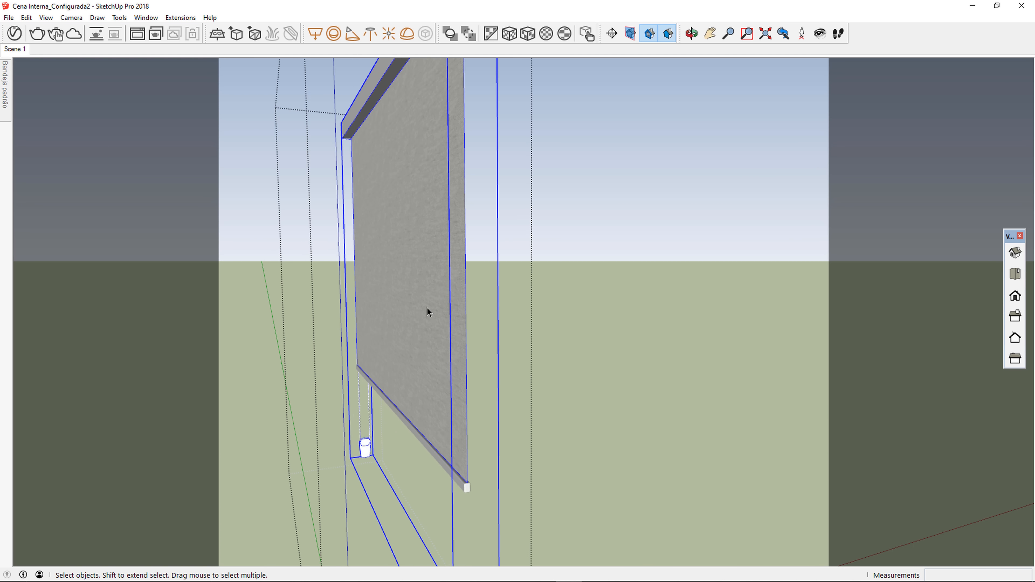
{"action": "middle_click_drag", "start_coordinate": [431, 308], "coordinate": [389, 281]}
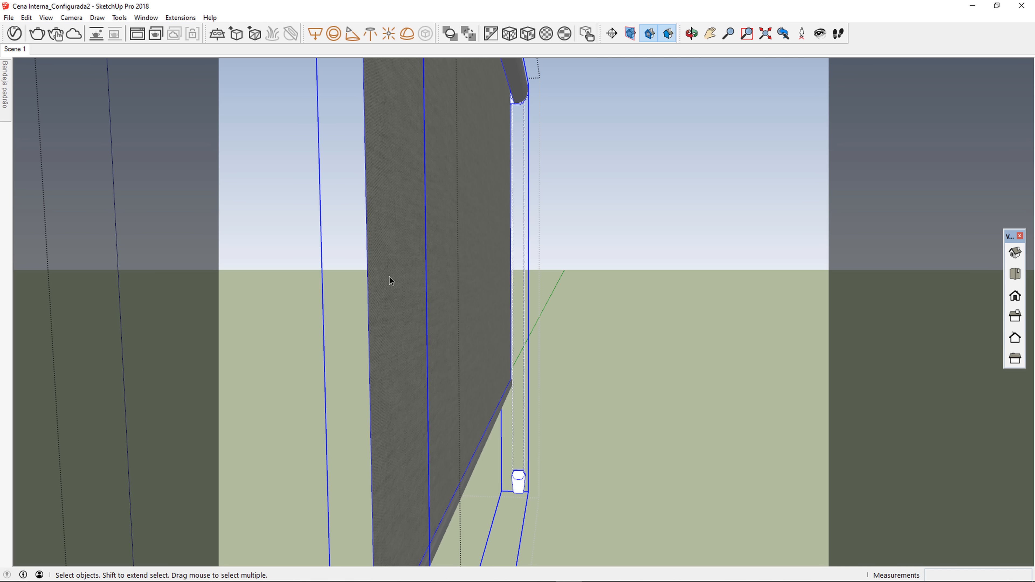
{"action": "middle_click_drag", "start_coordinate": [423, 291], "coordinate": [449, 304]}
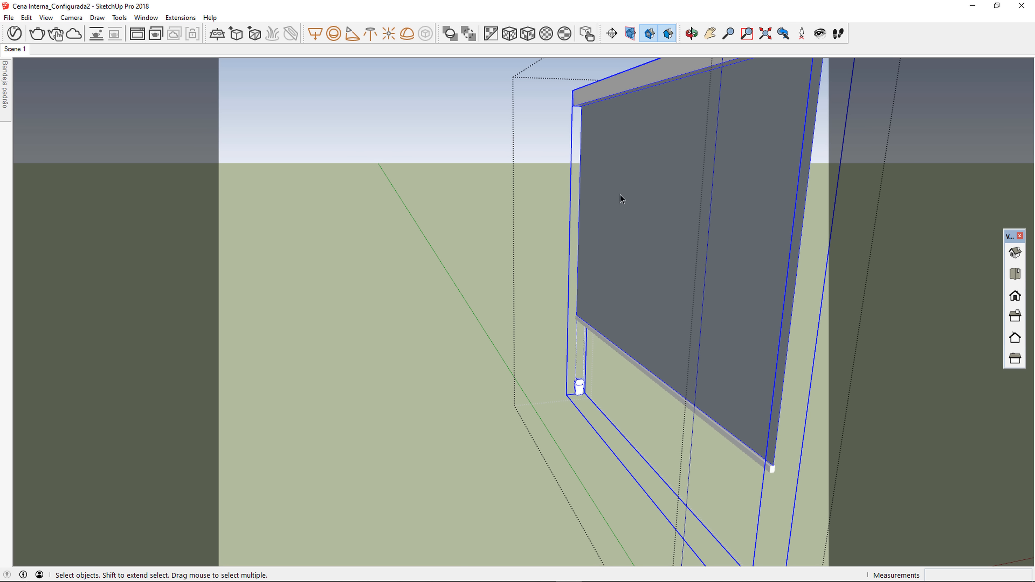
{"action": "middle_click_drag", "start_coordinate": [739, 247], "coordinate": [535, 251]}
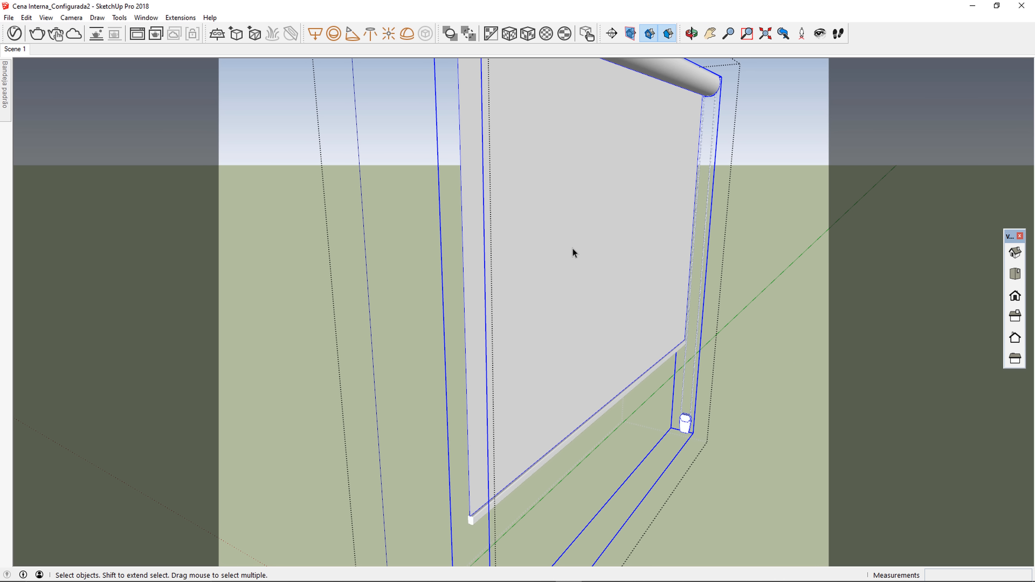
{"action": "left_click", "coordinate": [295, 173]}
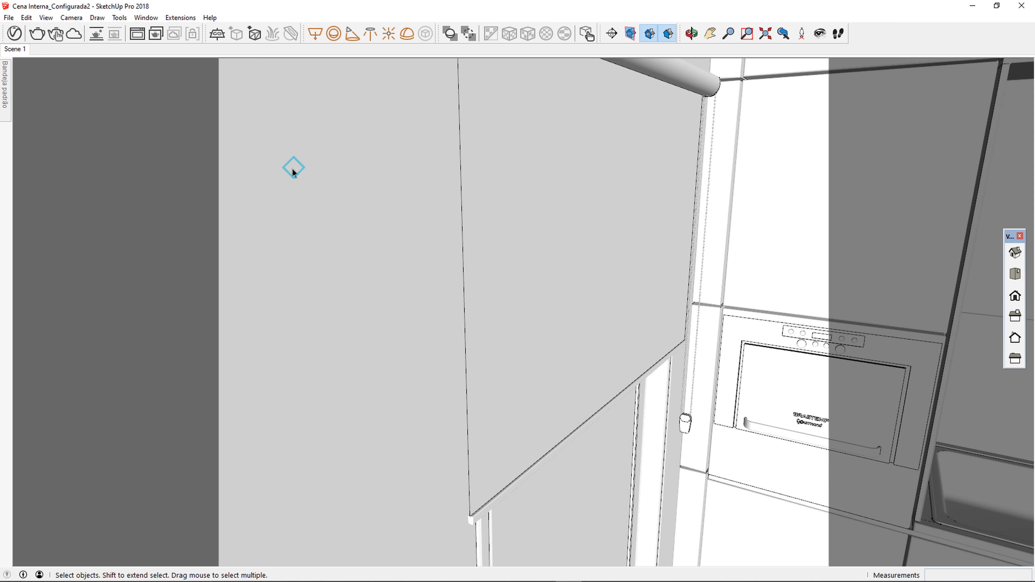
{"action": "left_click", "coordinate": [23, 48]}
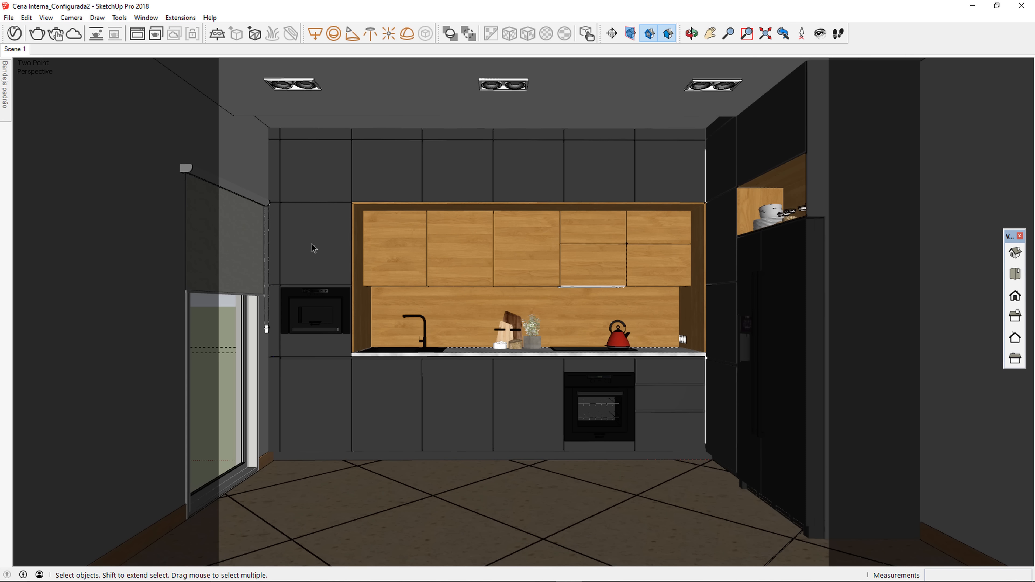
Pick the roller blind fabric in the scene, open its CH - Persiana material, and set the material preview to Fabric
{"action": "left_click", "coordinate": [586, 36]}
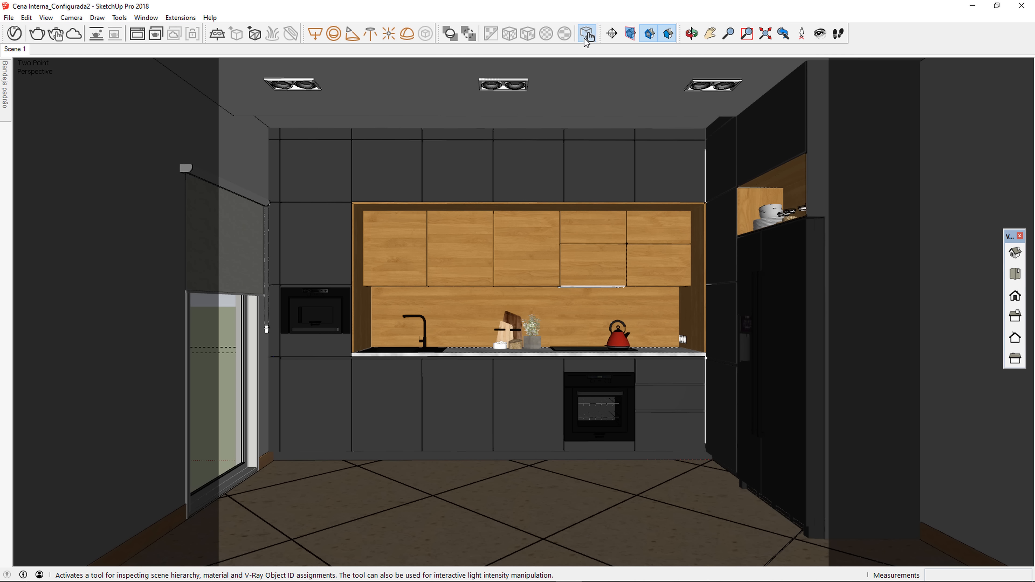
{"action": "left_click", "coordinate": [252, 244]}
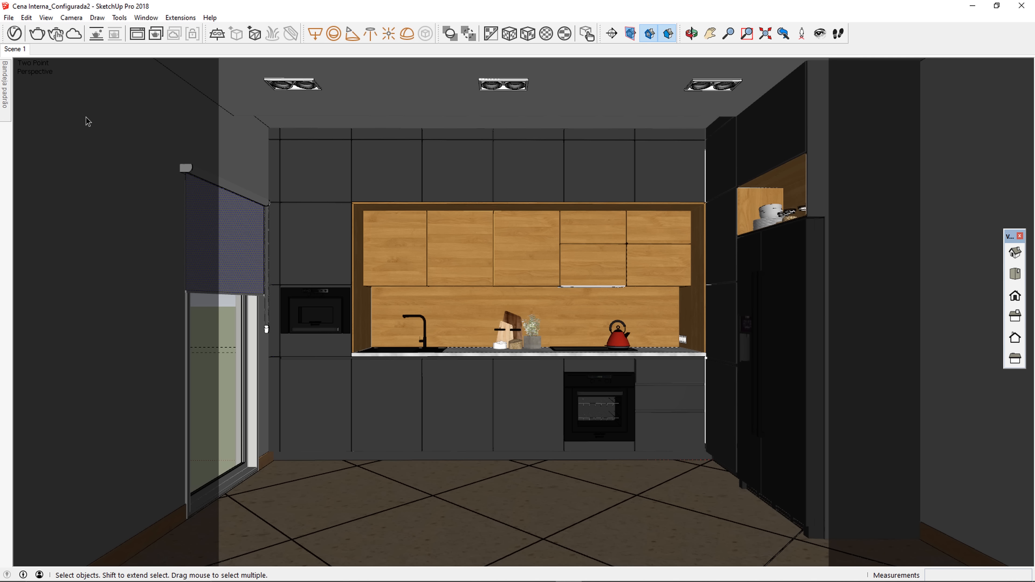
{"action": "left_click", "coordinate": [15, 34]}
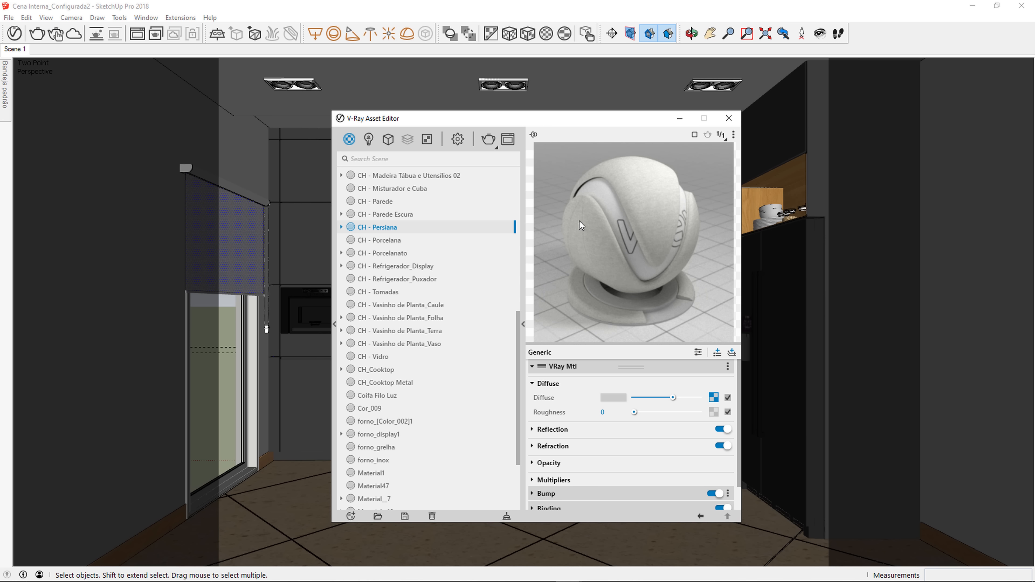
{"action": "left_click", "coordinate": [734, 136]}
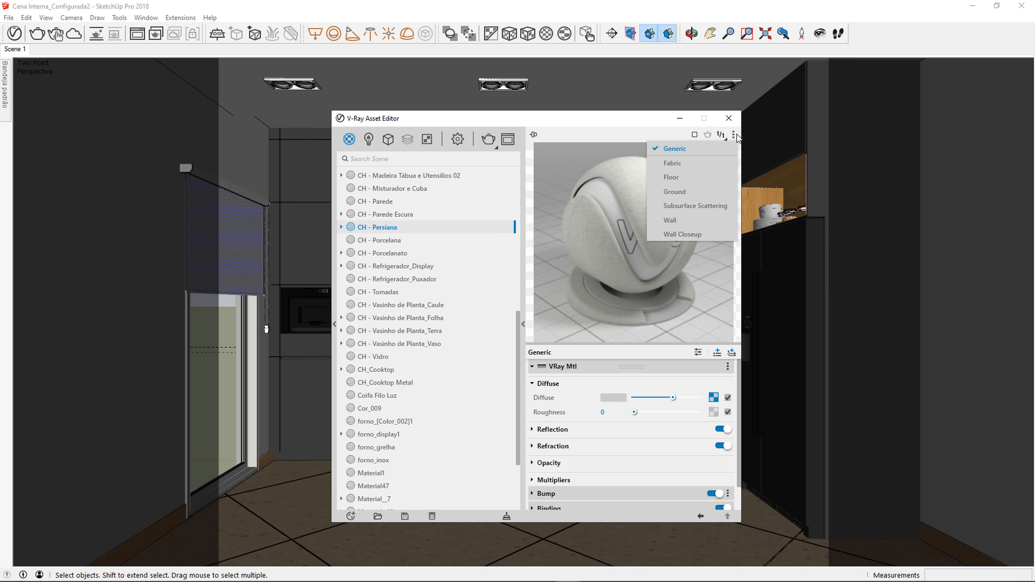
{"action": "left_click", "coordinate": [696, 163]}
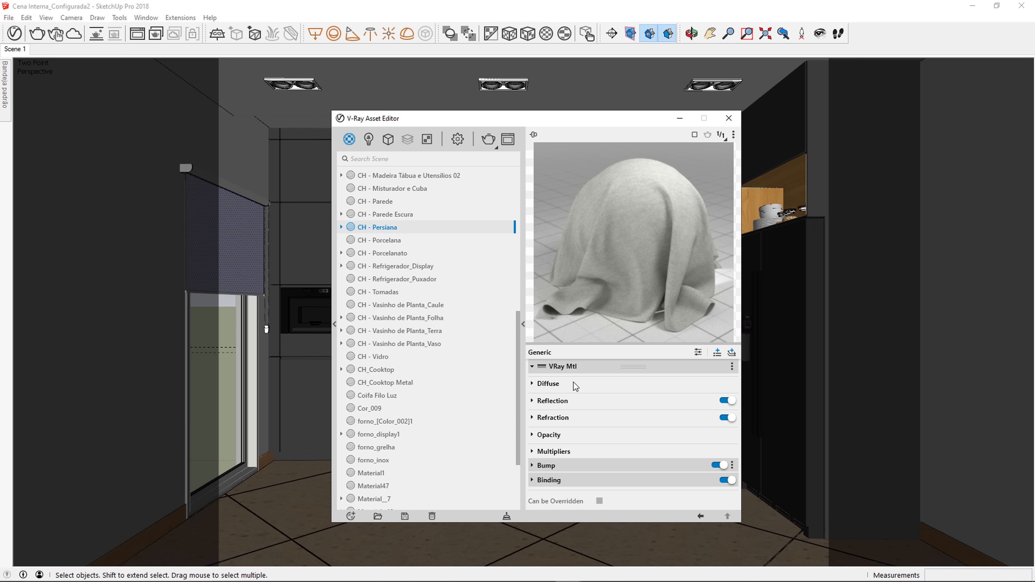
Examine the diffuse bitmap texture of the CH - Persiana material and return to the material's settings
{"action": "left_click", "coordinate": [549, 384]}
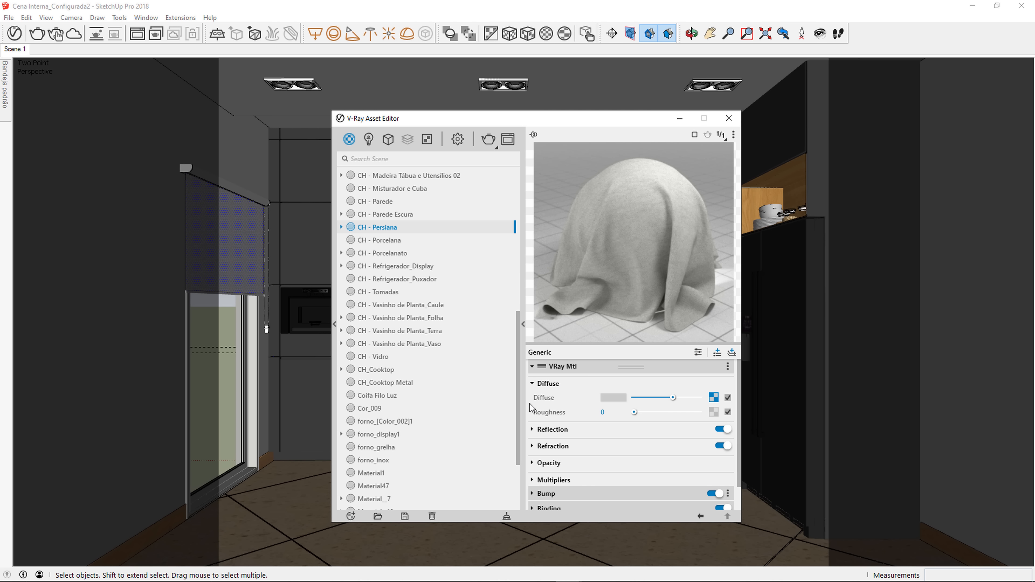
{"action": "left_click", "coordinate": [714, 398]}
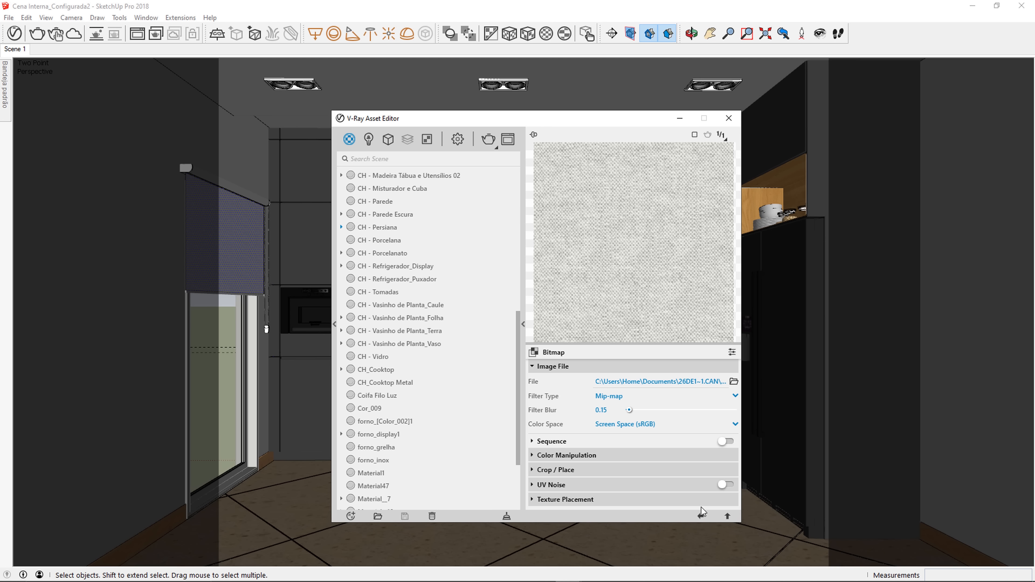
{"action": "left_click", "coordinate": [700, 515]}
{"action": "left_click", "coordinate": [564, 385]}
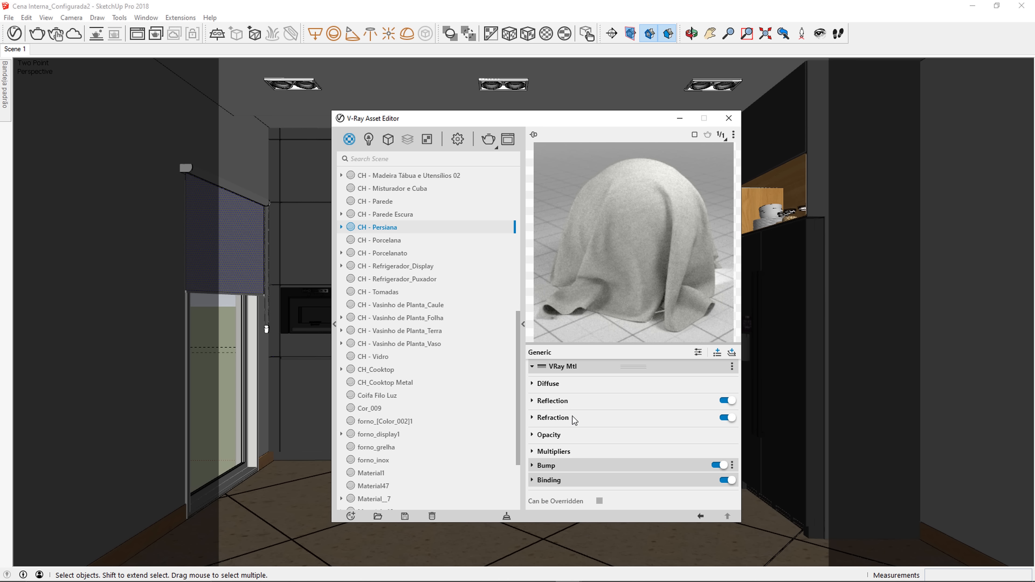
Set the refraction color of the CH - Persiana material to RGB 80, 80, 80
{"action": "left_click", "coordinate": [562, 417]}
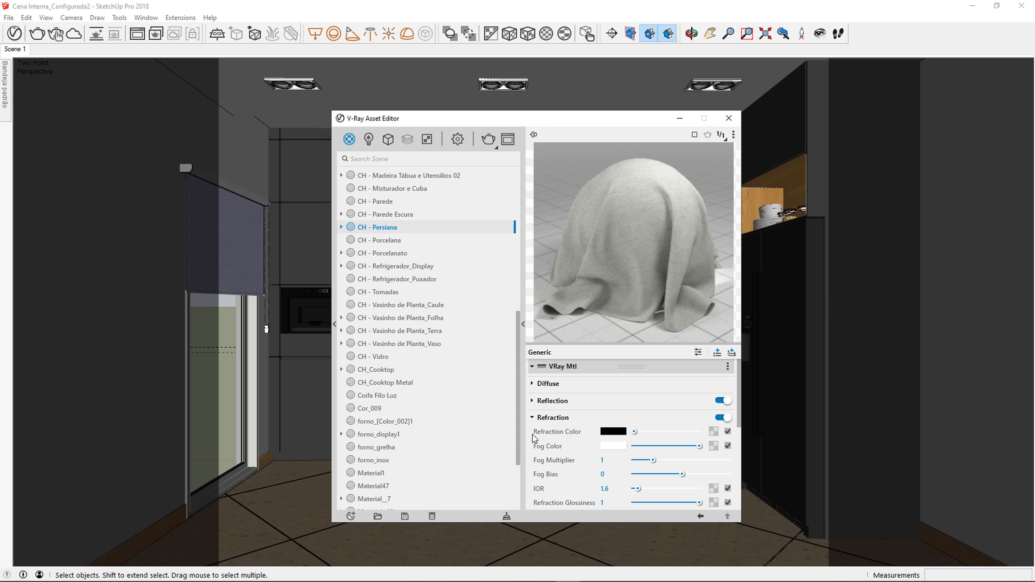
{"action": "left_click_drag", "start_coordinate": [636, 432], "coordinate": [687, 431]}
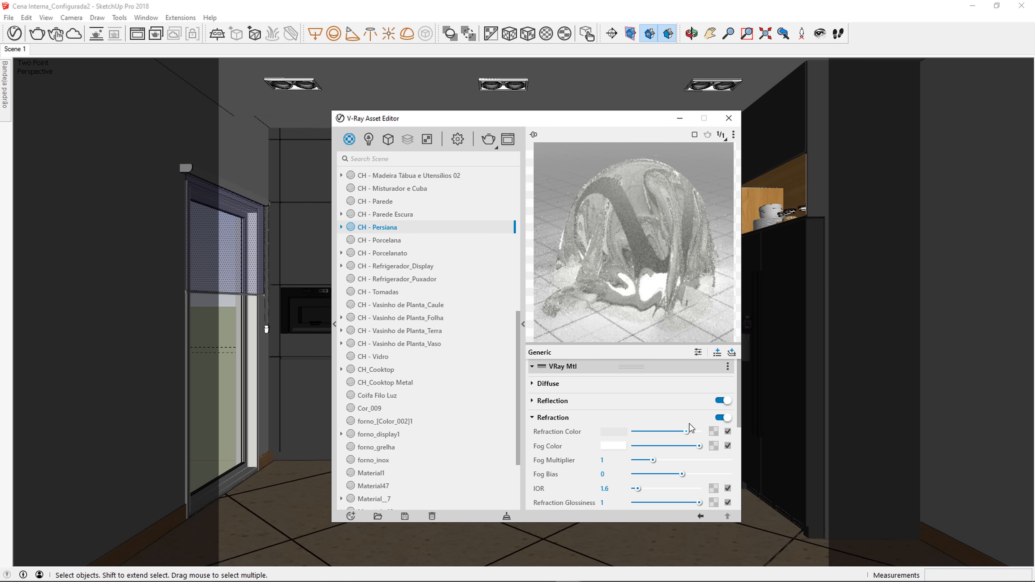
{"action": "left_click_drag", "start_coordinate": [687, 431], "coordinate": [647, 433]}
{"action": "left_click", "coordinate": [612, 432]}
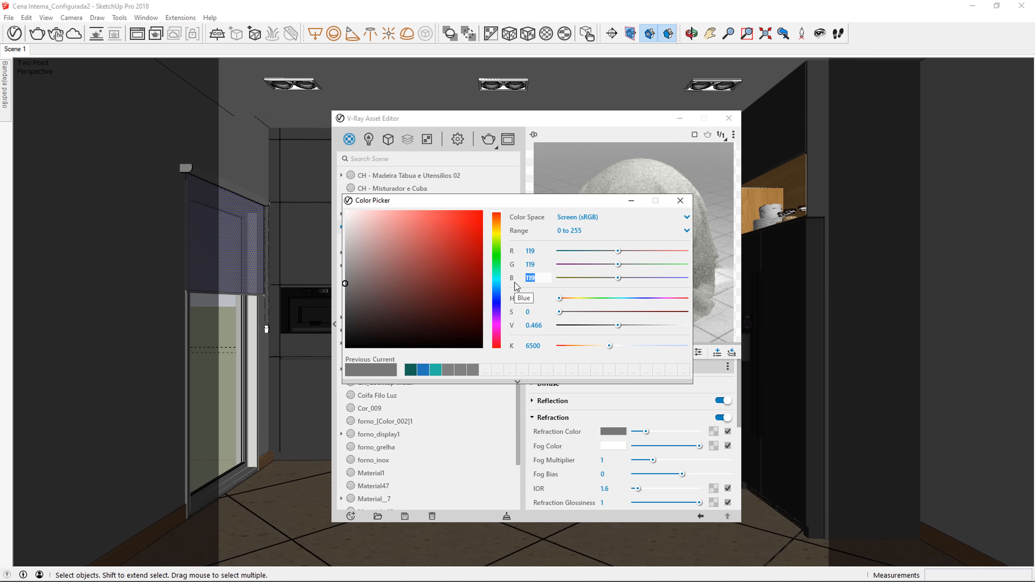
{"action": "type", "text": "80"}
{"action": "key", "text": "Tab"}
{"action": "type", "text": "80"}
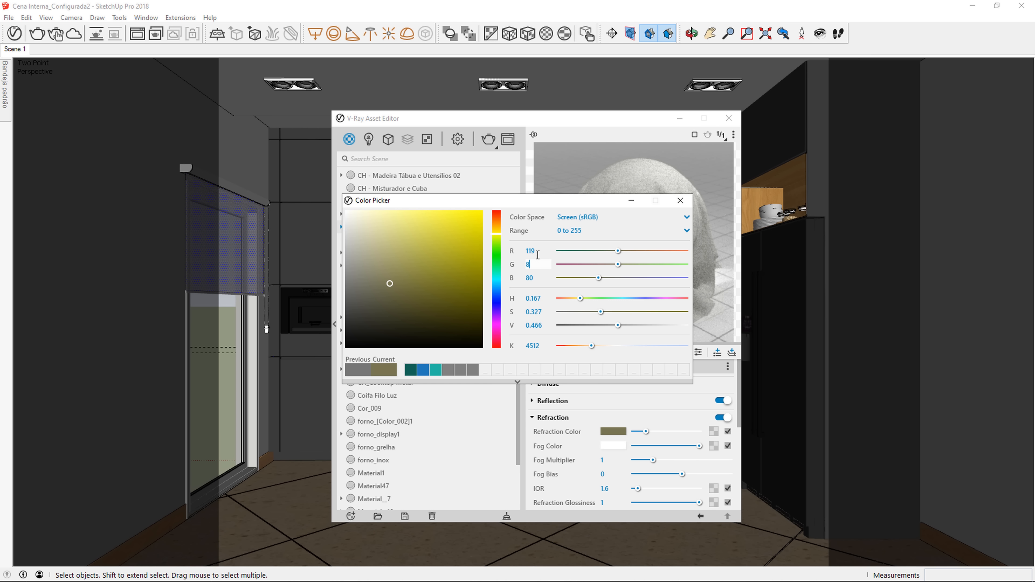
{"action": "left_click", "coordinate": [538, 251]}
{"action": "double_click", "coordinate": [538, 252]}
{"action": "type", "text": "80"}
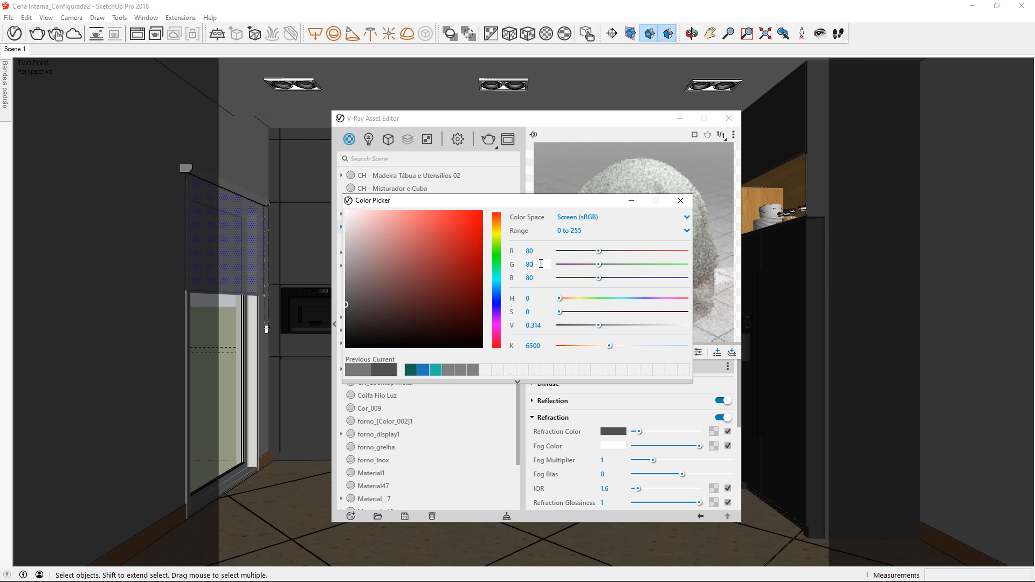
{"action": "left_click", "coordinate": [681, 201]}
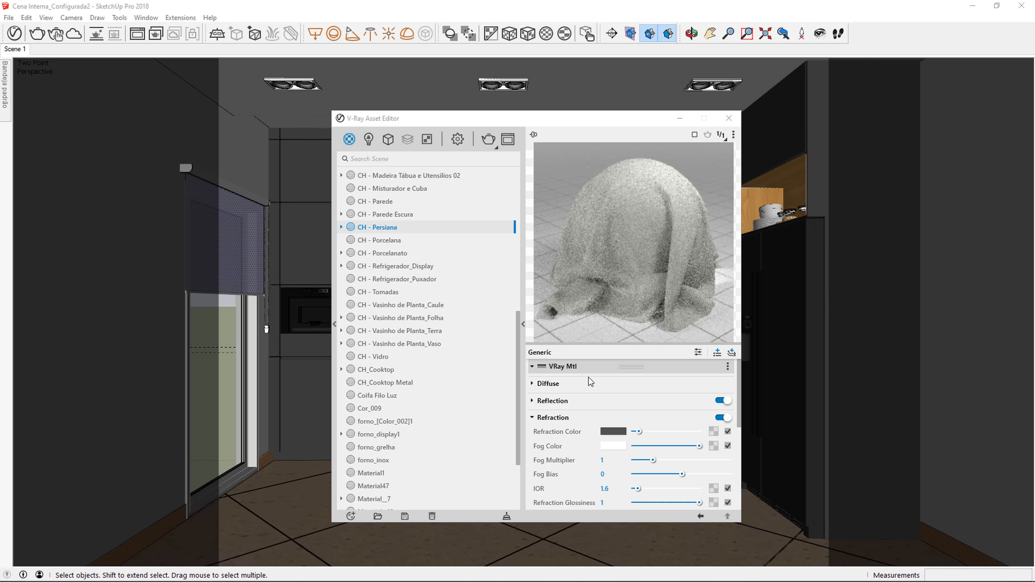
{"action": "left_click", "coordinate": [574, 419]}
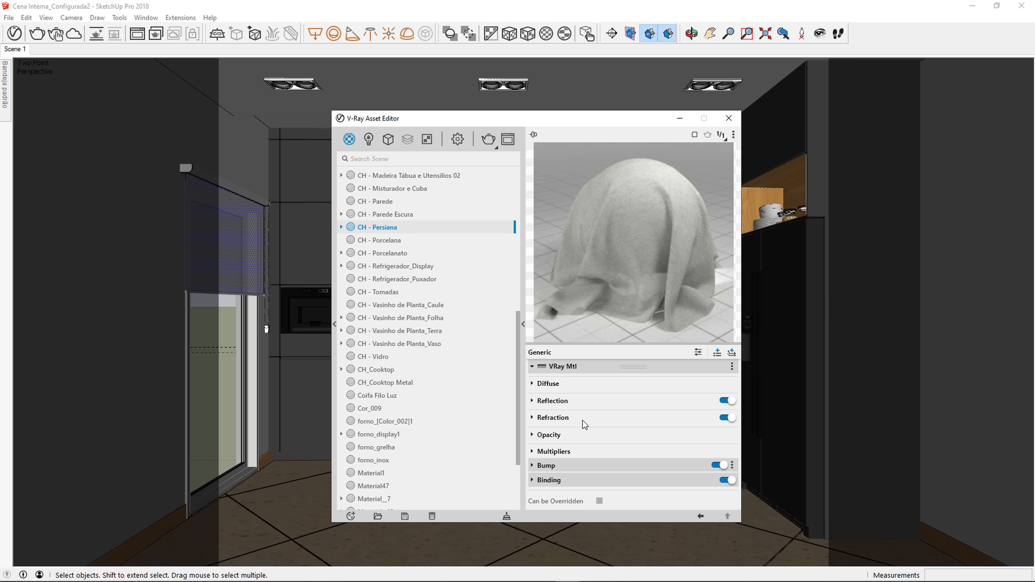
Add a Translucency attribute to the CH - Persiana material, check its options, and render the scene
{"action": "left_click", "coordinate": [589, 366]}
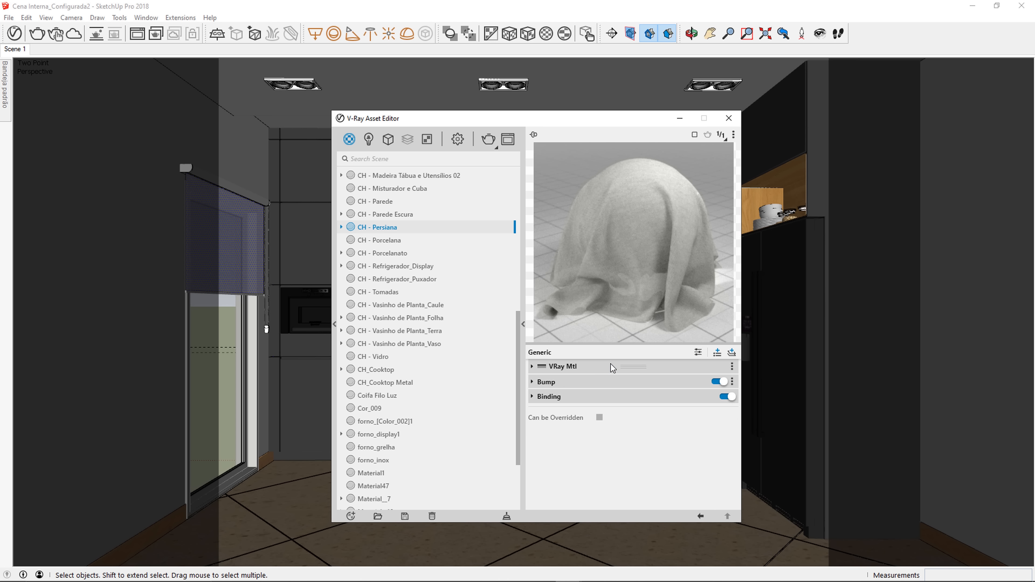
{"action": "left_click", "coordinate": [715, 357]}
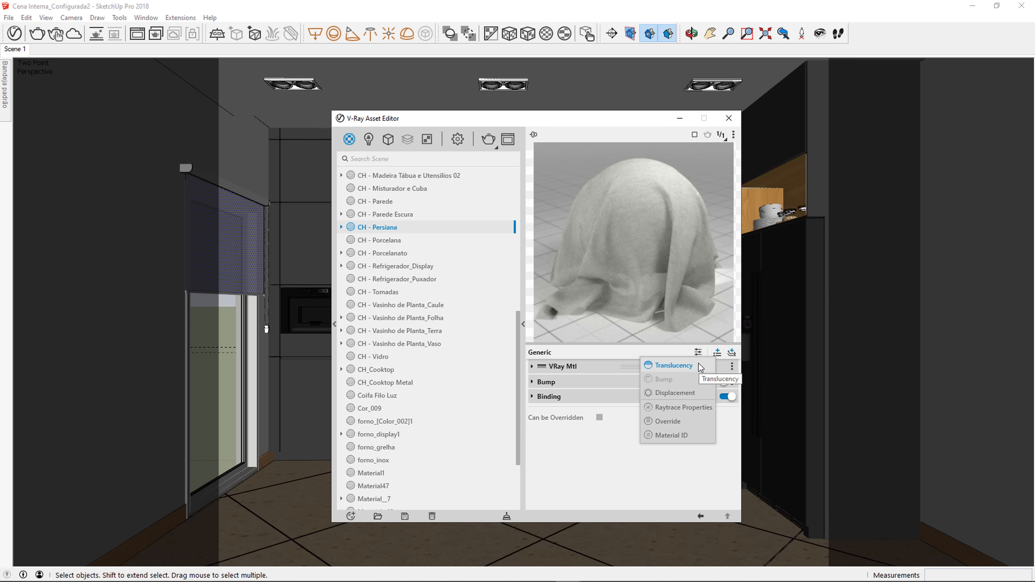
{"action": "left_click", "coordinate": [698, 365]}
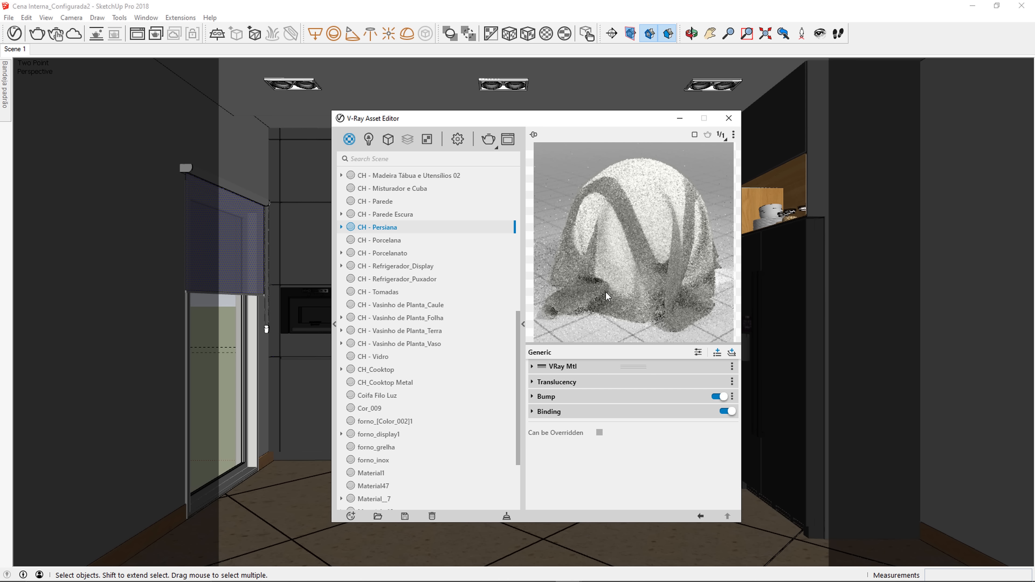
{"action": "left_click", "coordinate": [581, 383]}
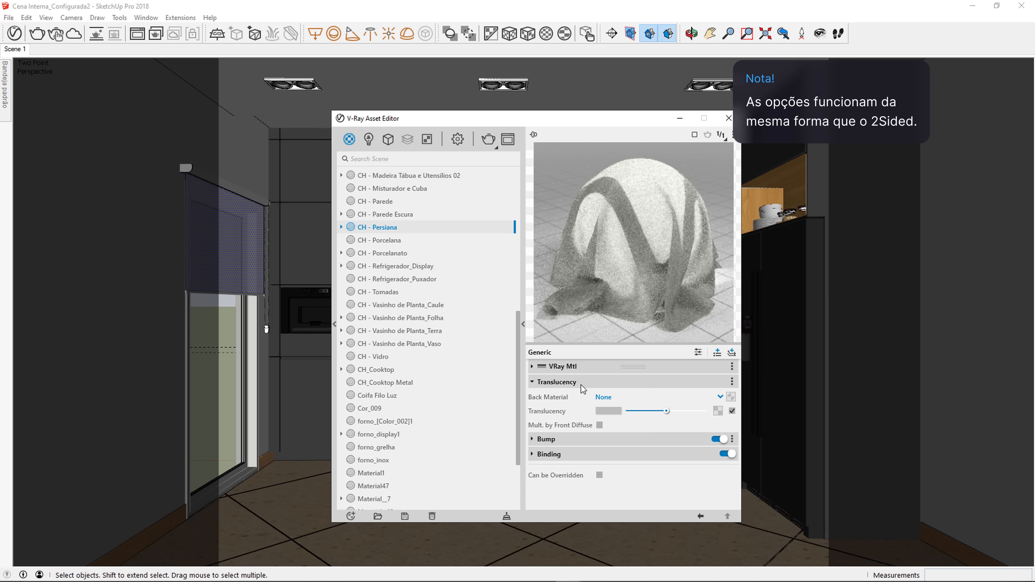
{"action": "left_click", "coordinate": [581, 381]}
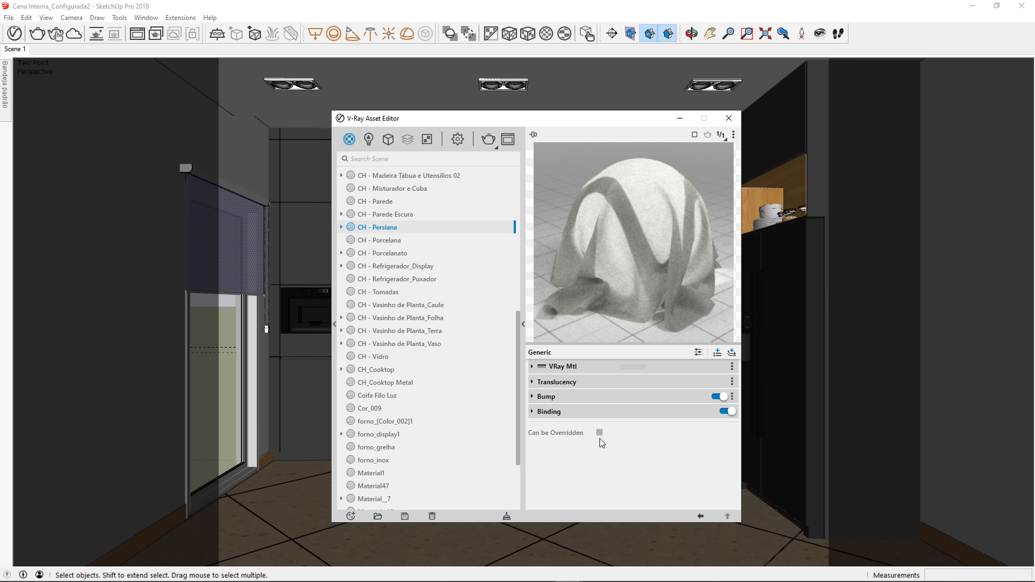
{"action": "left_click", "coordinate": [490, 144]}
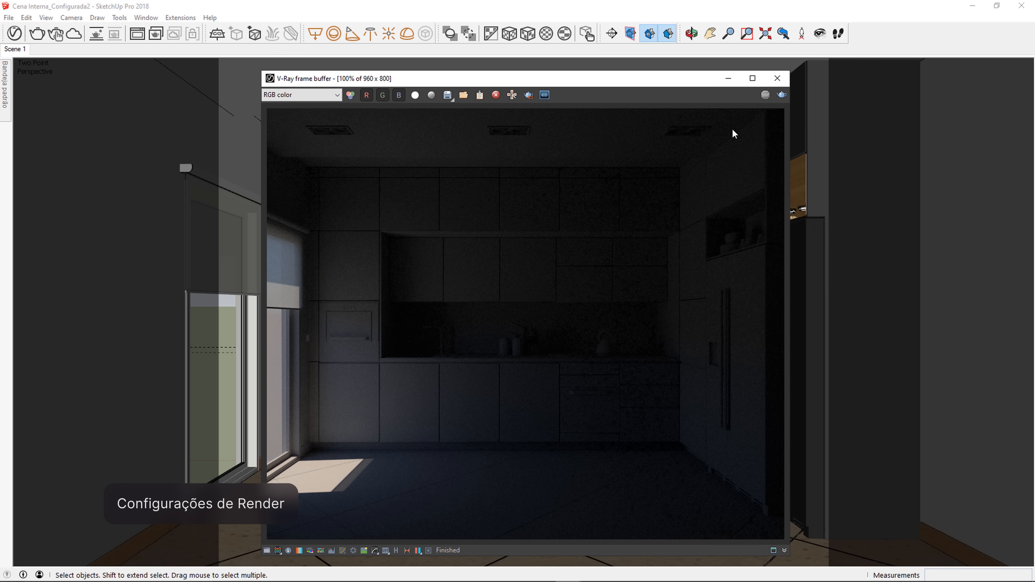
Close the finished render and review the engine, progressive and quality options in the general Render settings
{"action": "left_click", "coordinate": [777, 79]}
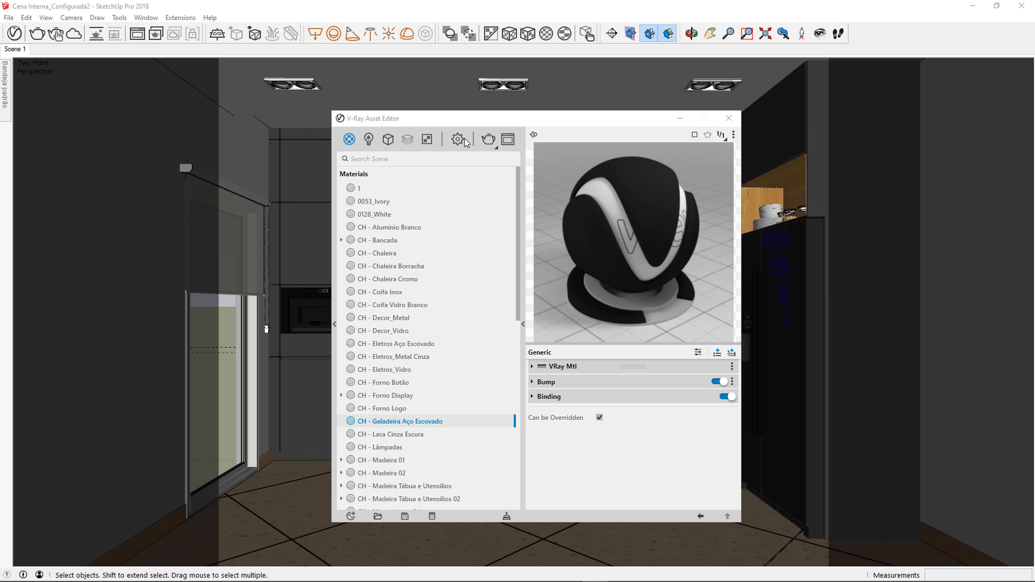
{"action": "left_click", "coordinate": [457, 142]}
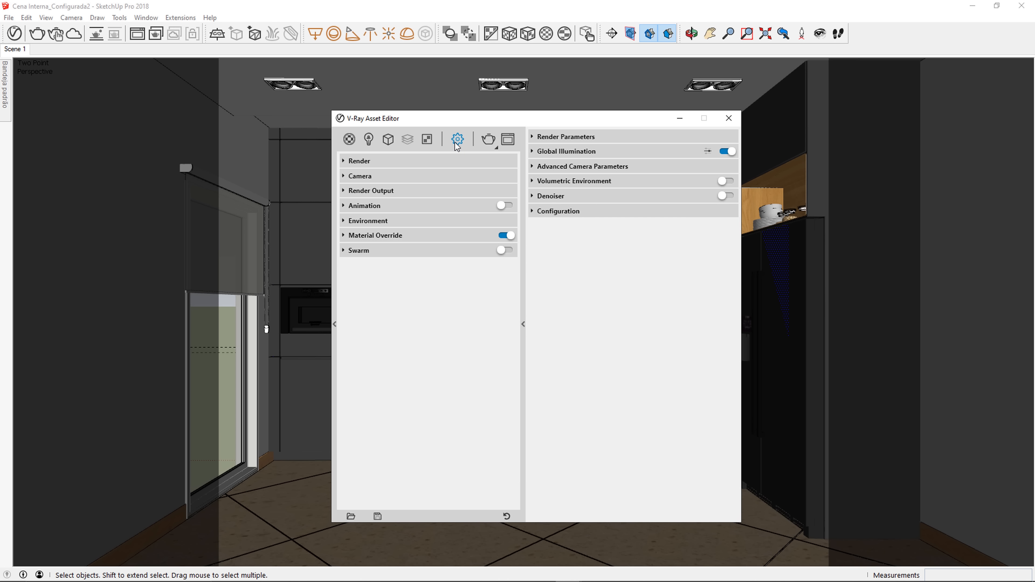
{"action": "left_click", "coordinate": [388, 163]}
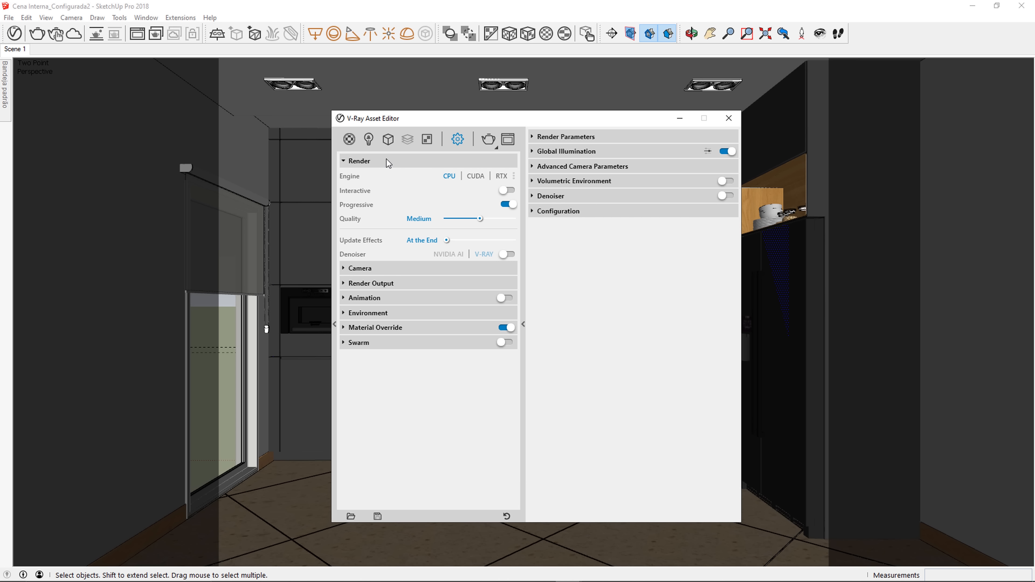
{"action": "mouse_move", "coordinate": [342, 216]}
{"action": "left_click", "coordinate": [499, 161]}
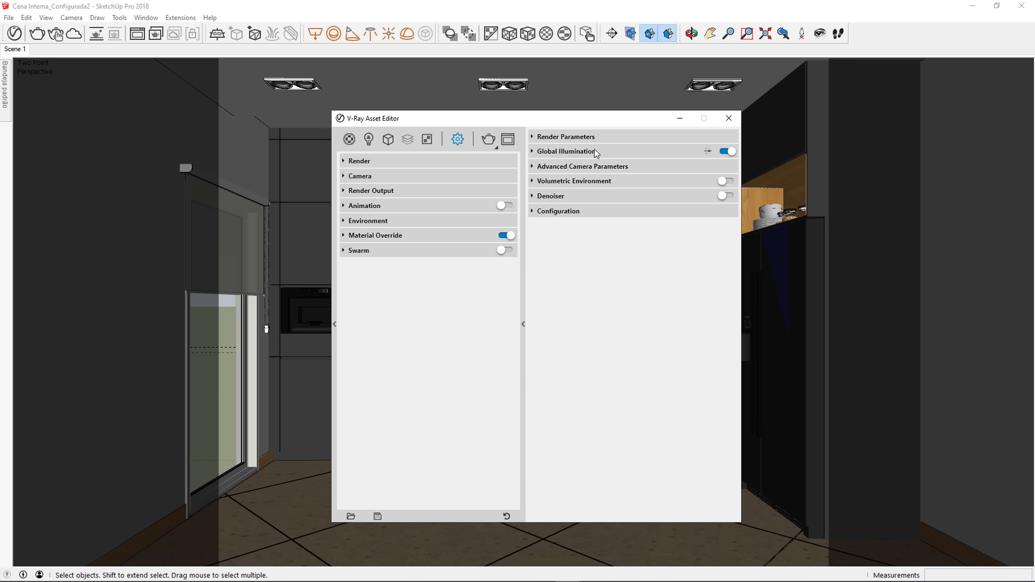
Open the Quality render parameters and inspect the noise on the cabinets in the last render up close
{"action": "left_click", "coordinate": [612, 138]}
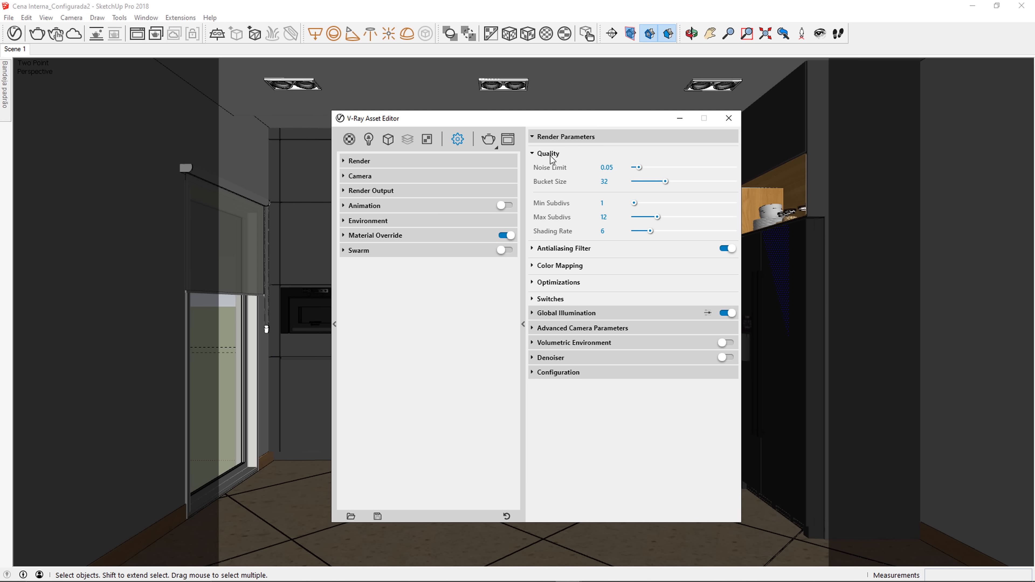
{"action": "left_click", "coordinate": [617, 167]}
{"action": "left_click", "coordinate": [137, 33]}
{"action": "scroll", "coordinate": [369, 322], "scroll_direction": "up", "scroll_amount": 1}
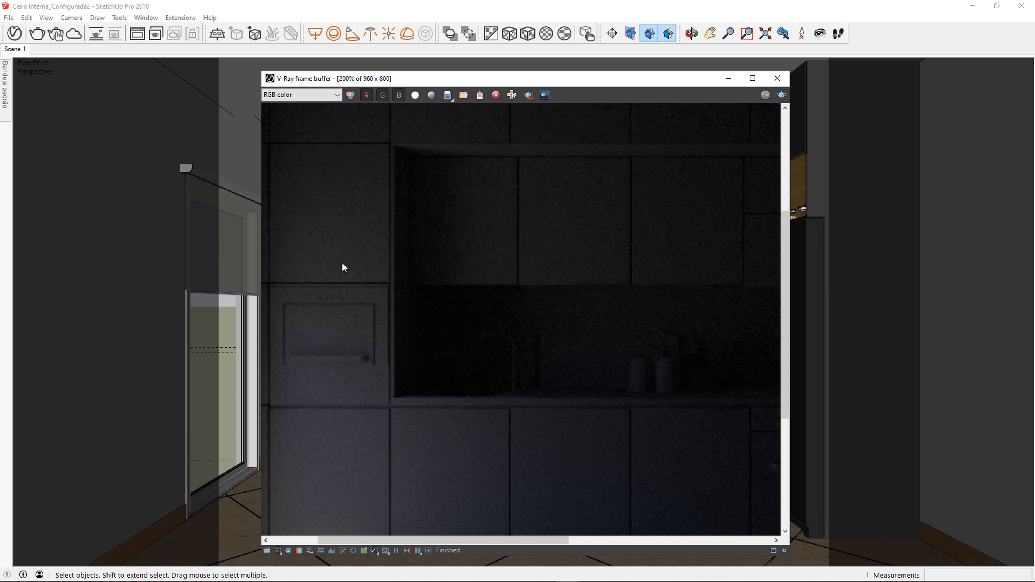
{"action": "scroll", "coordinate": [362, 234], "scroll_direction": "down", "scroll_amount": 1}
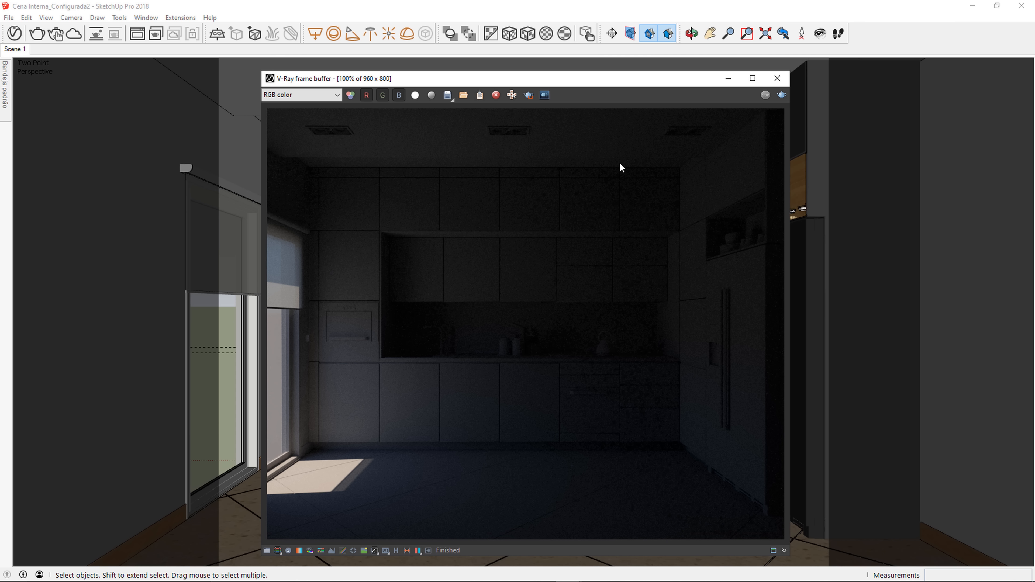
{"action": "left_click", "coordinate": [774, 80]}
Set the render Noise Limit to 0.02 and collapse the Render Parameters settings
{"action": "left_click", "coordinate": [612, 166]}
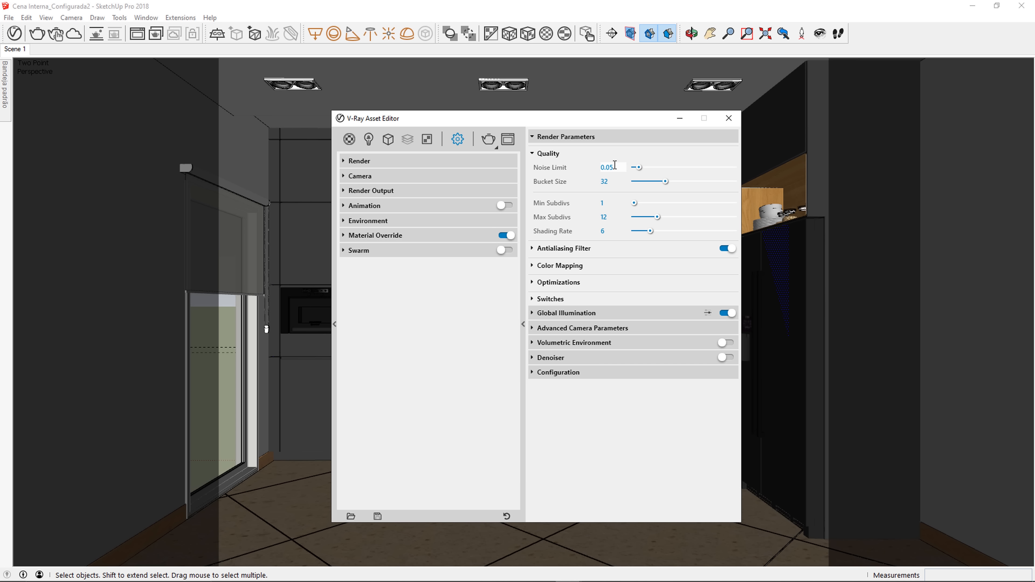
{"action": "left_click_drag", "start_coordinate": [616, 165], "coordinate": [611, 165]}
{"action": "type", "text": "2"}
{"action": "left_click", "coordinate": [591, 154]}
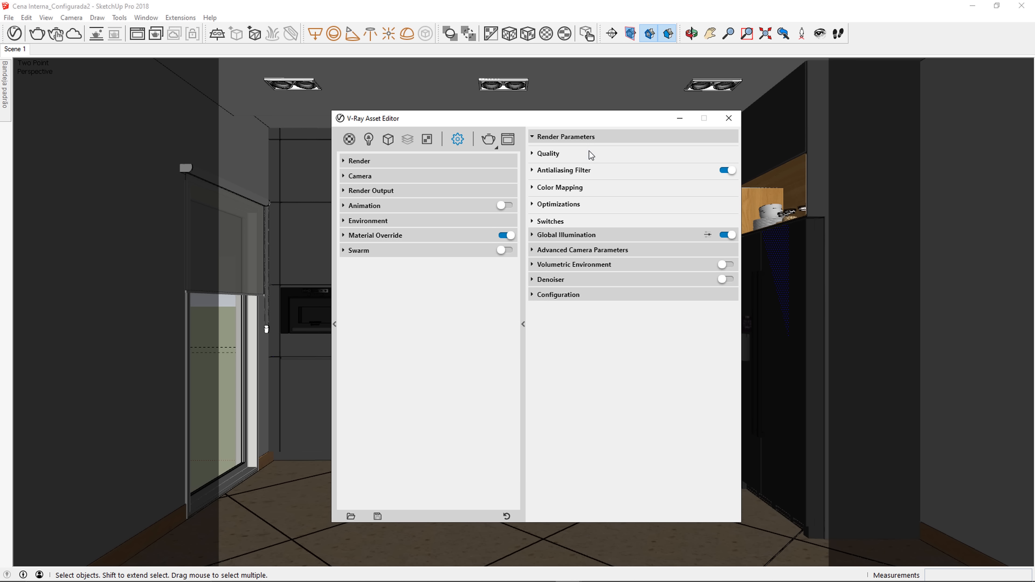
{"action": "left_click", "coordinate": [595, 136]}
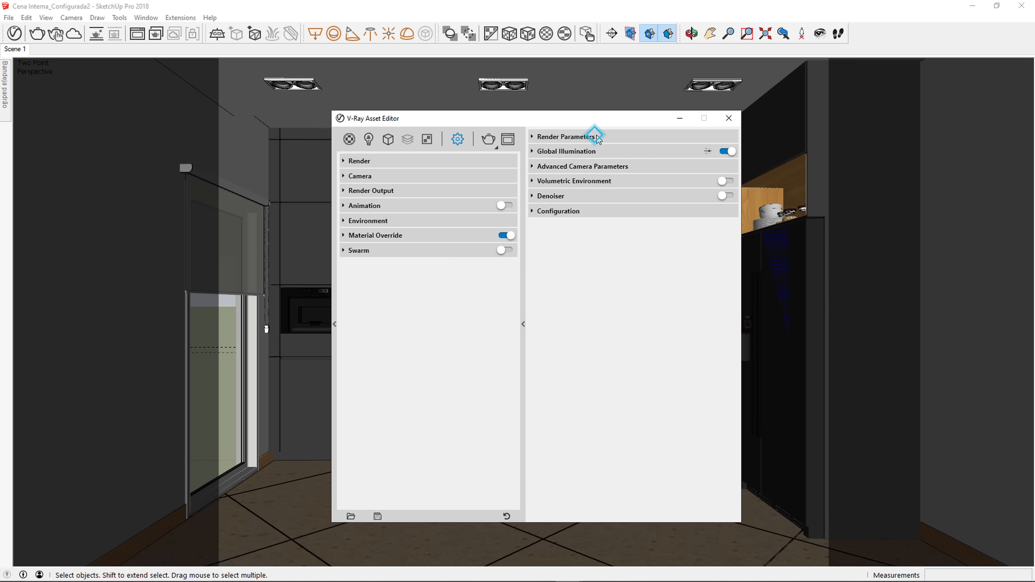
Set the Global Illumination primary rays to Irradiance map and collapse its settings
{"action": "left_click", "coordinate": [602, 151]}
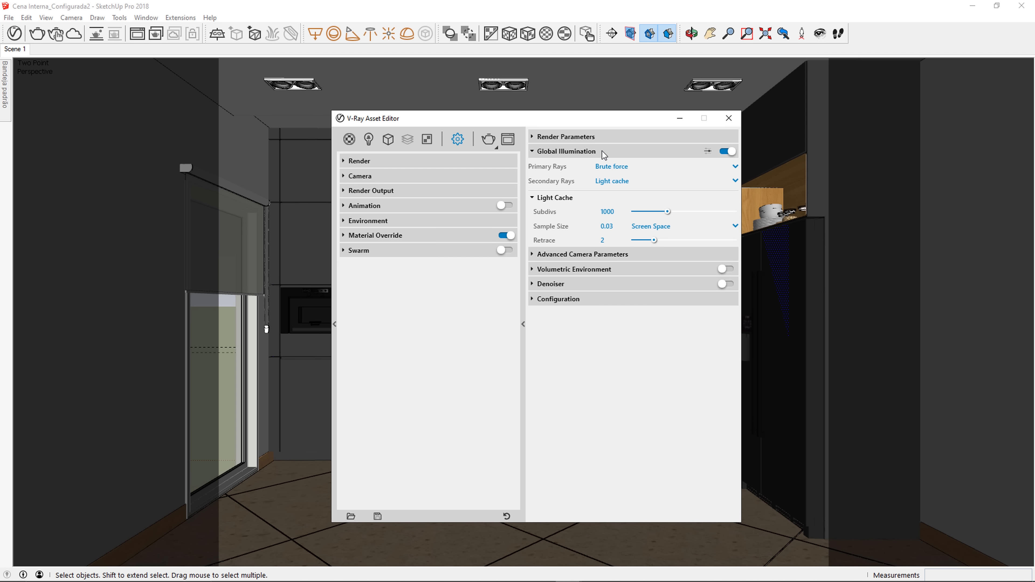
{"action": "left_click", "coordinate": [652, 167]}
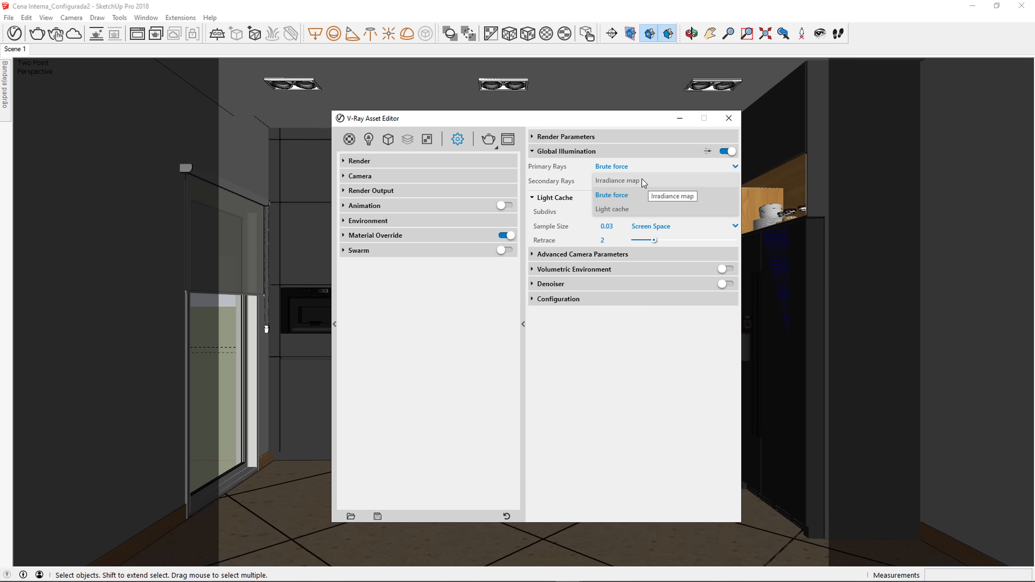
{"action": "left_click", "coordinate": [657, 178]}
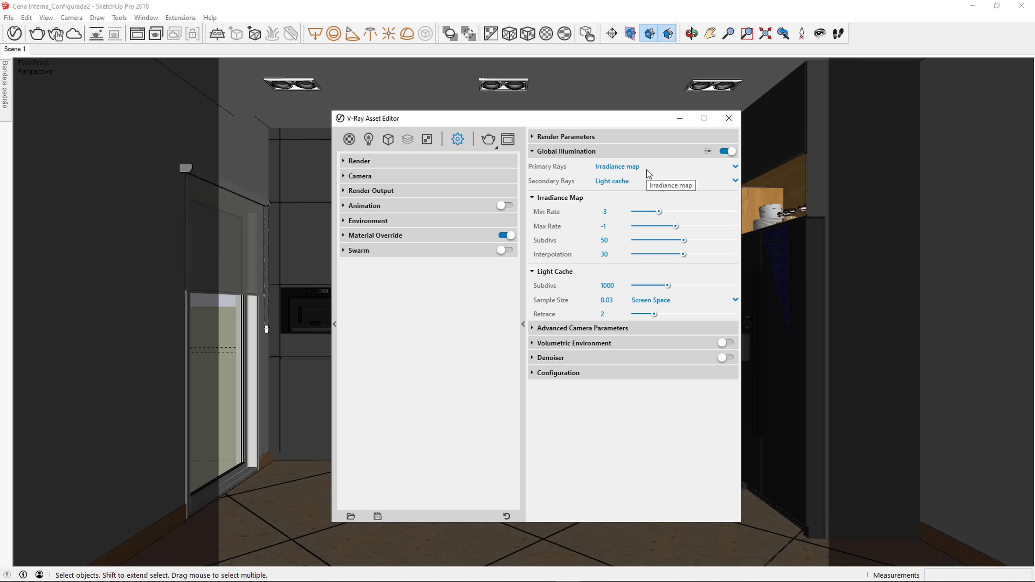
{"action": "left_click", "coordinate": [626, 152]}
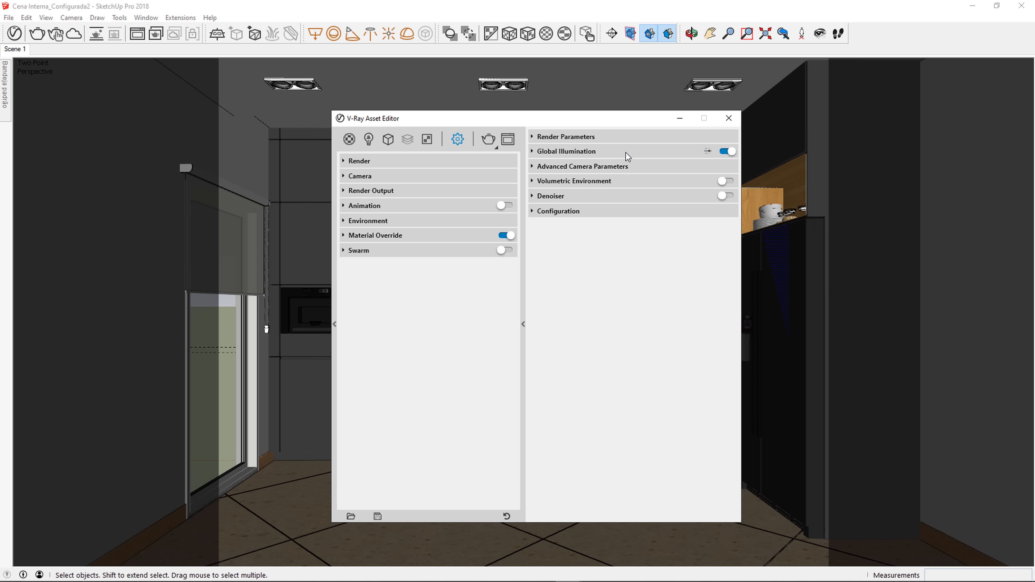
Enable the Denoiser with the Mild preset, keeping the V-Ray Denoiser engine, and collapse its settings
{"action": "left_click", "coordinate": [724, 197]}
{"action": "left_click", "coordinate": [582, 198]}
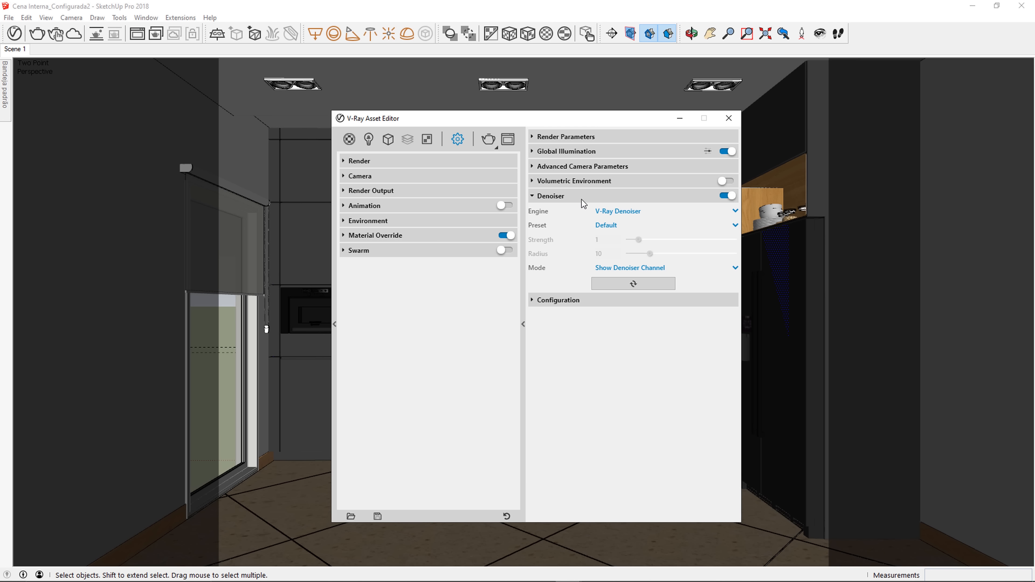
{"action": "left_click", "coordinate": [627, 226]}
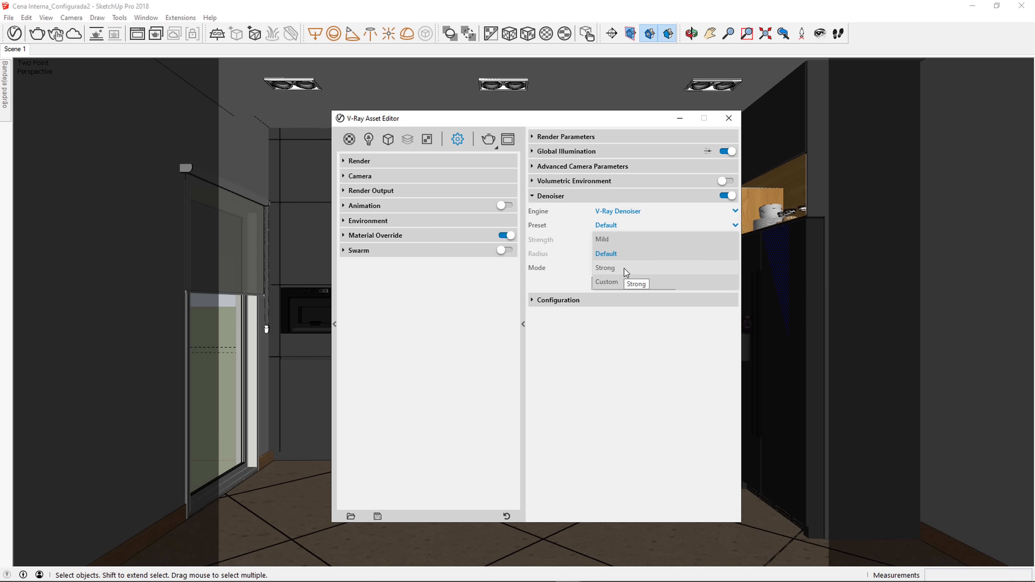
{"action": "left_click", "coordinate": [619, 239]}
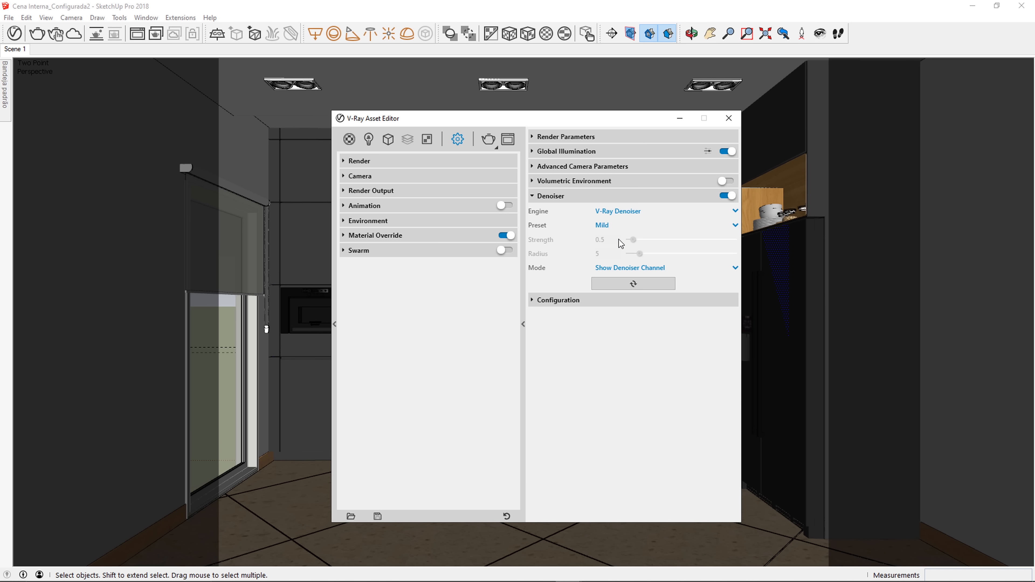
{"action": "left_click", "coordinate": [608, 196]}
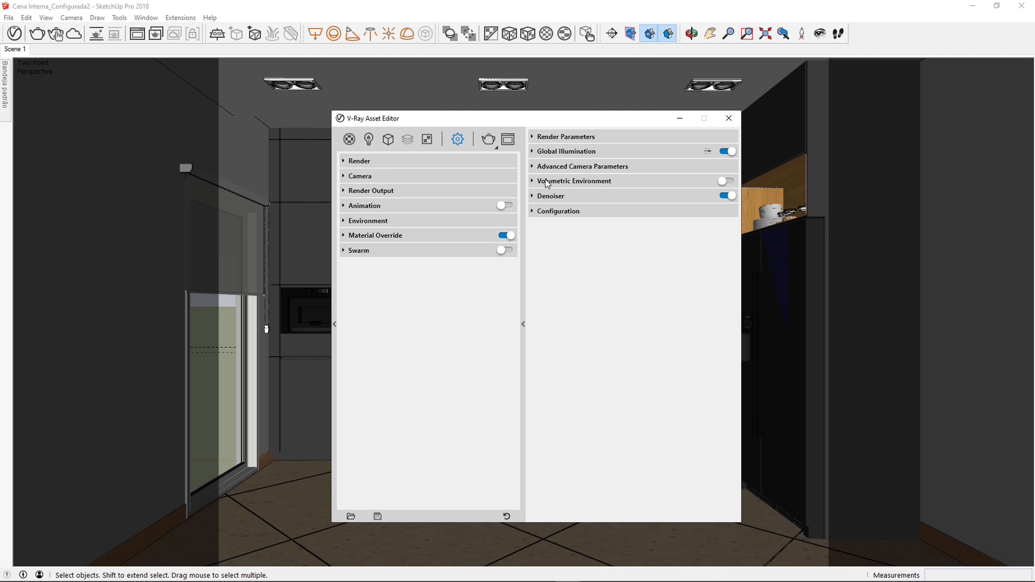
Render the scene, inspect the denoised cabinets beside the window up close, and close the render
{"action": "left_click", "coordinate": [489, 141]}
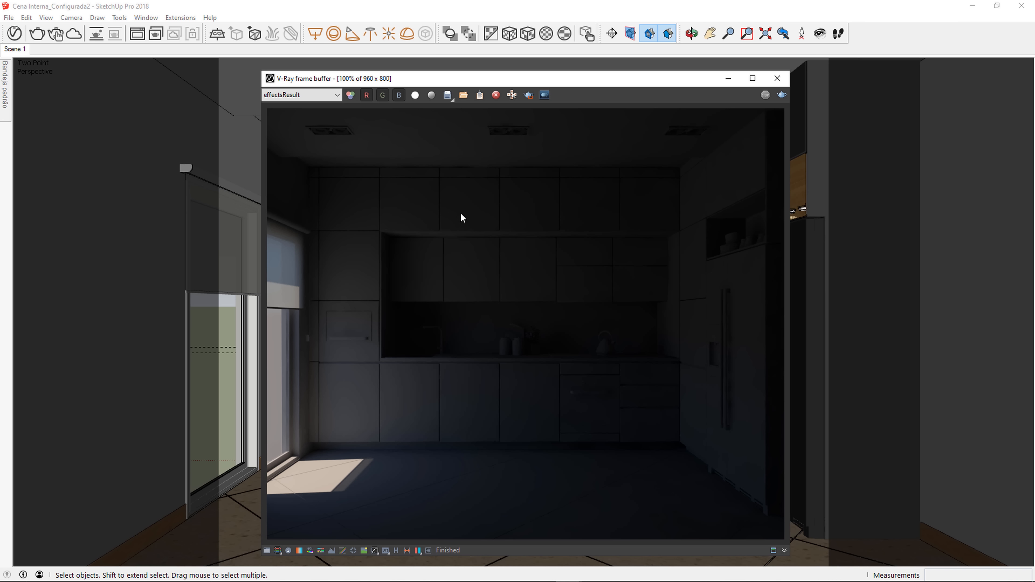
{"action": "scroll", "coordinate": [366, 240], "scroll_direction": "up", "scroll_amount": 2}
{"action": "middle_click_drag", "start_coordinate": [356, 266], "coordinate": [472, 243]}
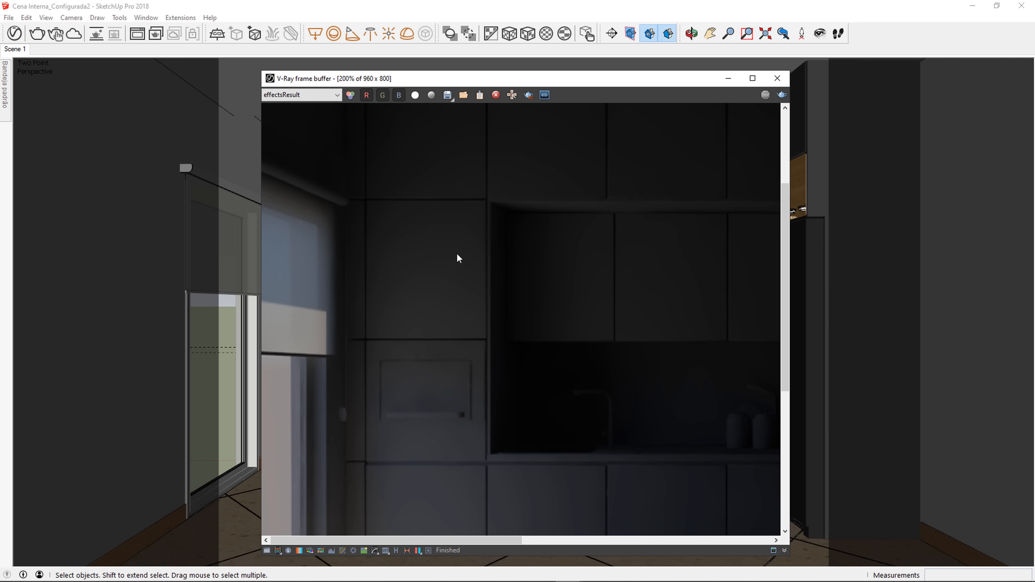
{"action": "scroll", "coordinate": [457, 254], "scroll_direction": "down", "scroll_amount": 2}
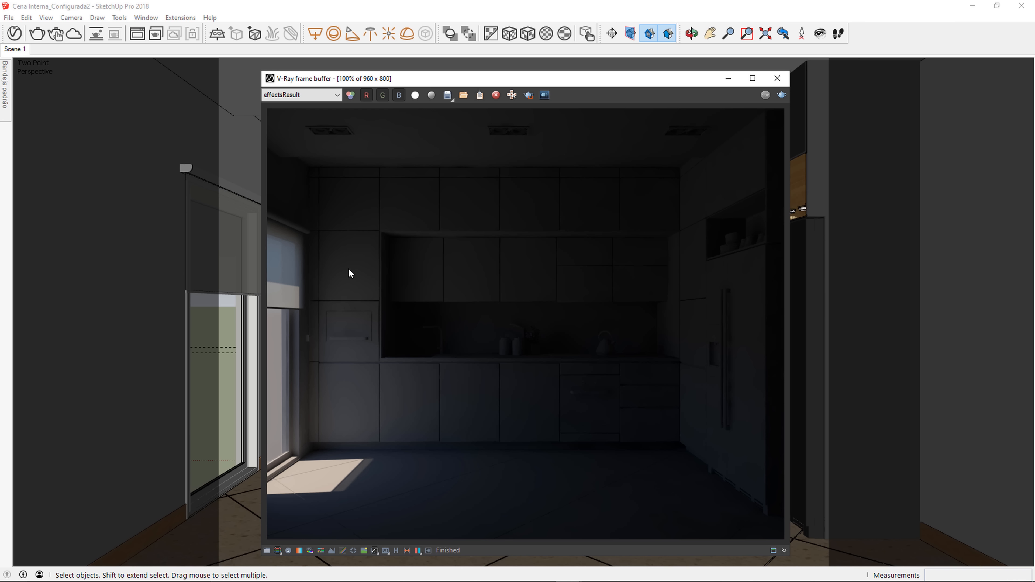
{"action": "left_click", "coordinate": [778, 78]}
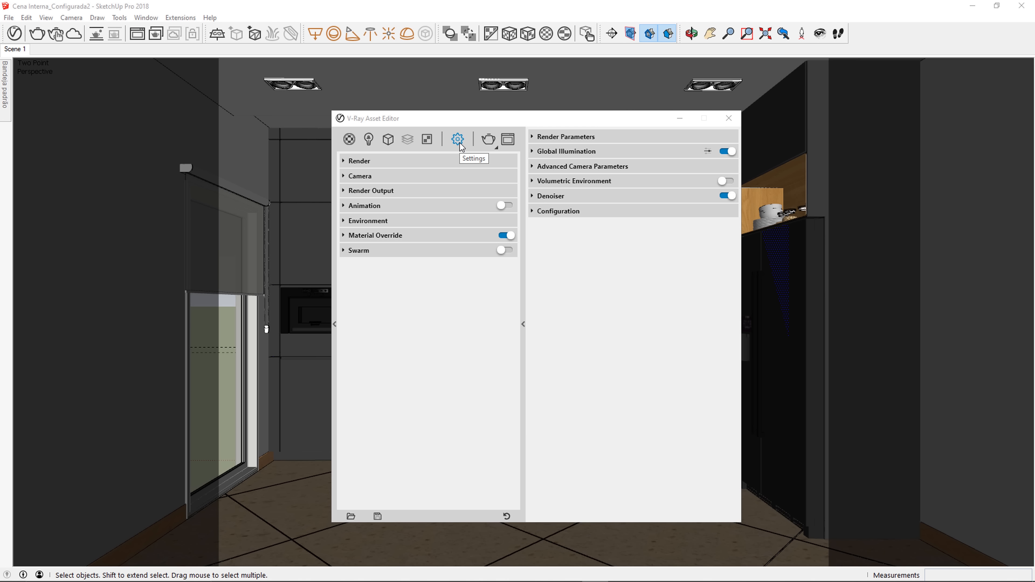
Disable the Environment background texture, set the background intensity to 0, and collapse the Environment settings
{"action": "left_click", "coordinate": [402, 220]}
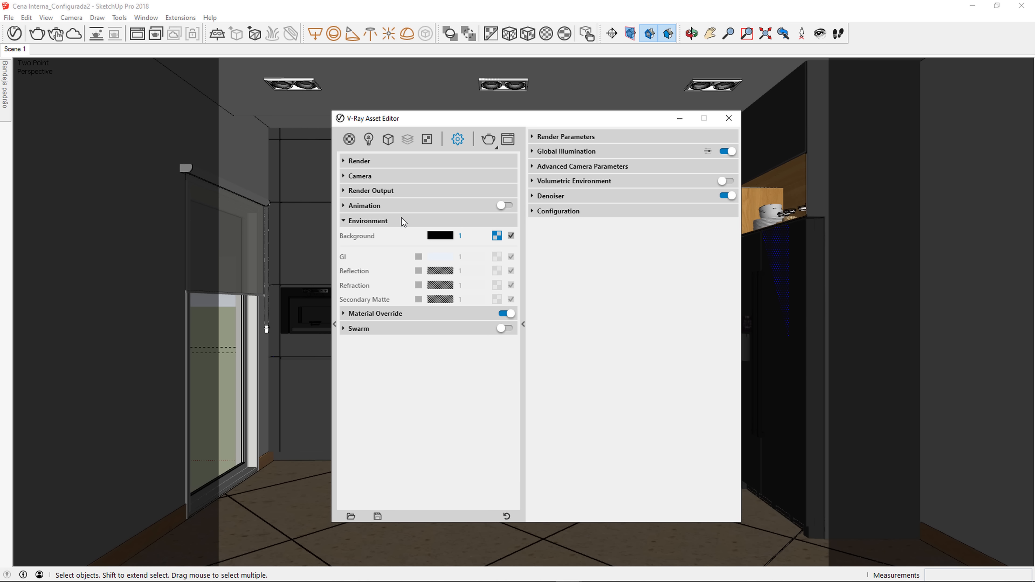
{"action": "left_click", "coordinate": [511, 236]}
{"action": "double_click", "coordinate": [476, 235]}
{"action": "type", "text": "0"}
{"action": "left_click", "coordinate": [464, 223]}
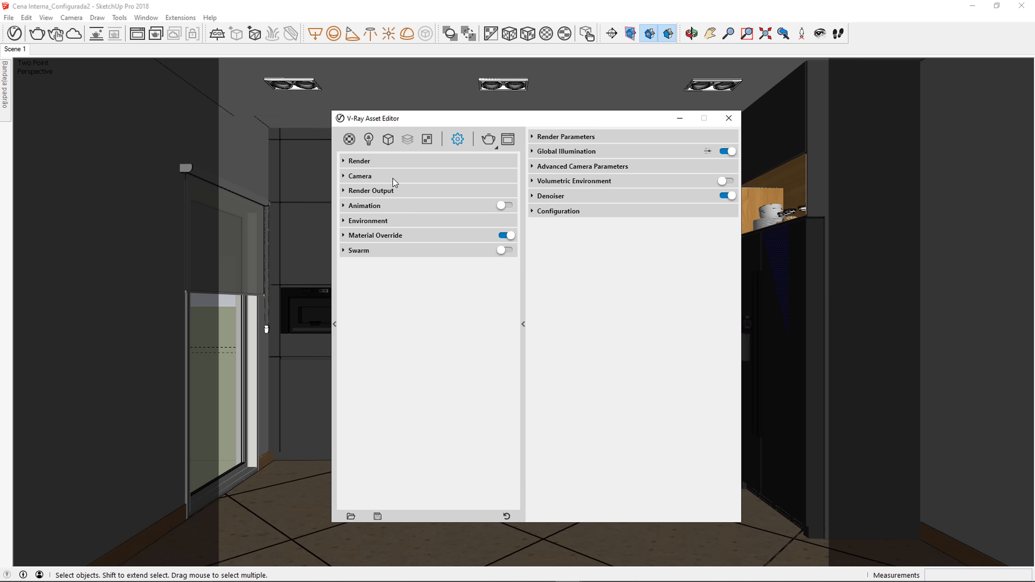
Turn off the SunLight, check the scene without it in the frame buffer, and close the render
{"action": "left_click", "coordinate": [369, 139]}
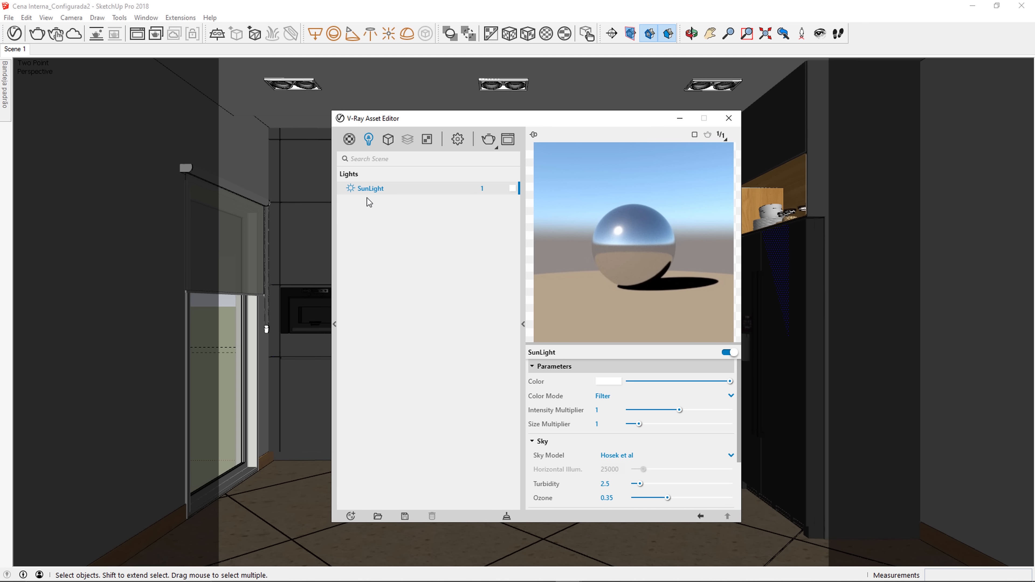
{"action": "left_click", "coordinate": [350, 189]}
{"action": "left_click", "coordinate": [509, 139]}
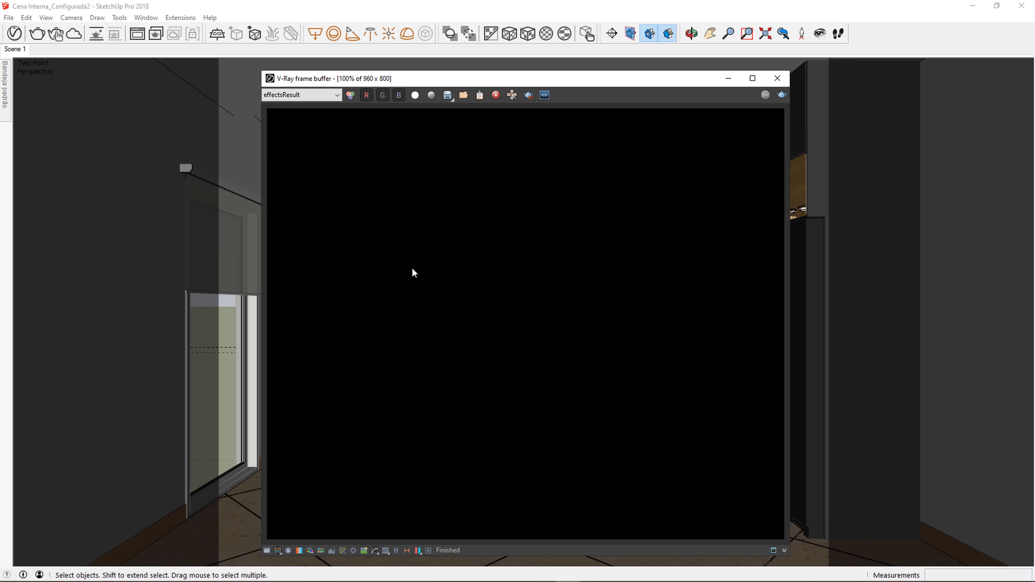
{"action": "left_click", "coordinate": [778, 79]}
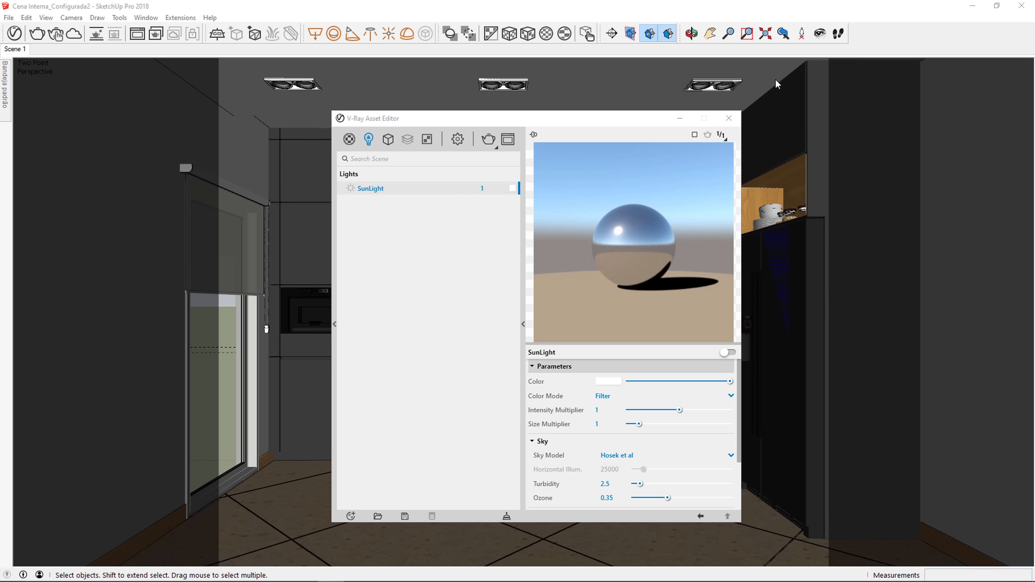
Close the Asset Editor and place a V-Ray dome light on the kitchen floor near the glass door
{"action": "left_click", "coordinate": [729, 119]}
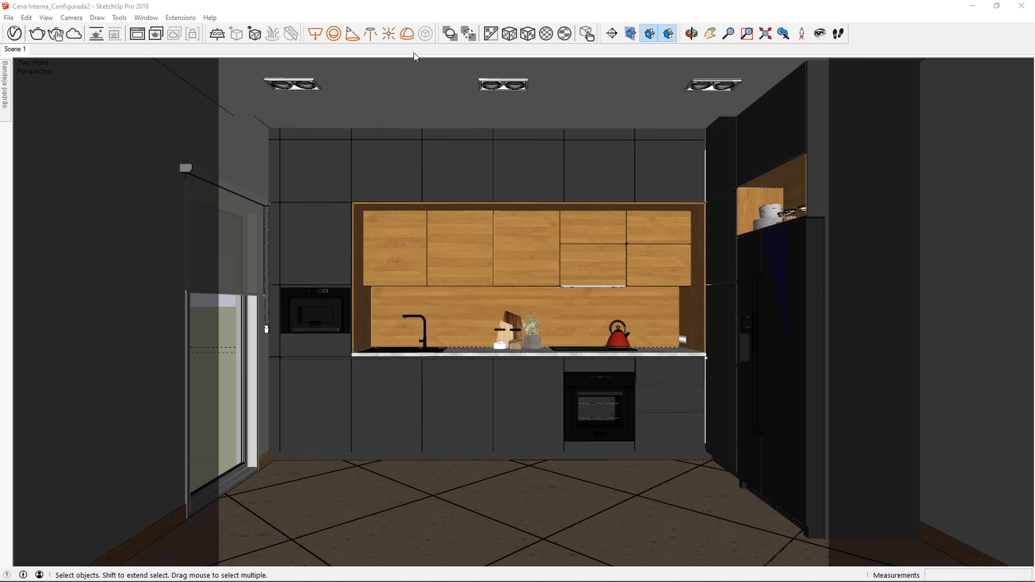
{"action": "left_click", "coordinate": [408, 37]}
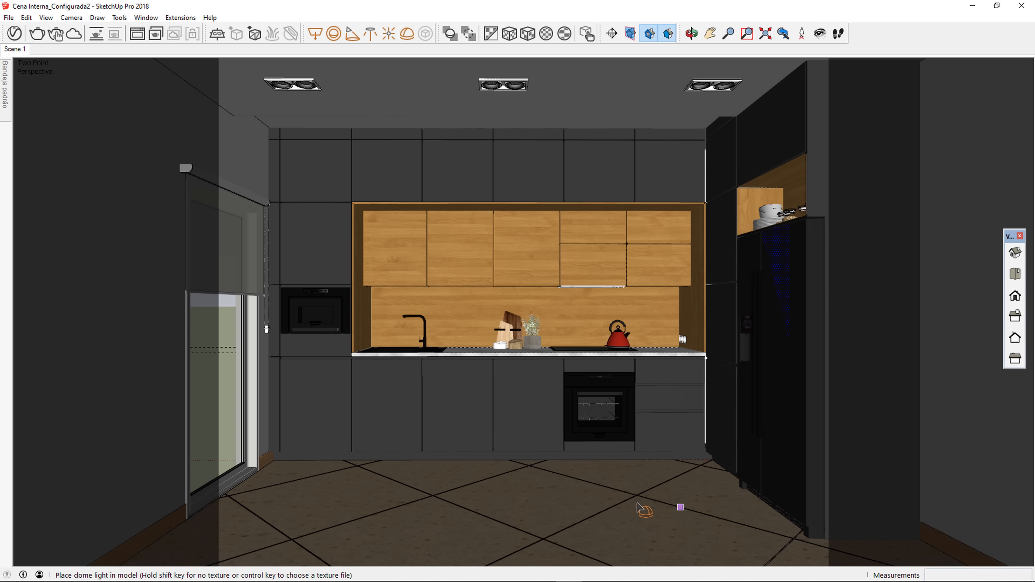
{"action": "left_click", "coordinate": [278, 551]}
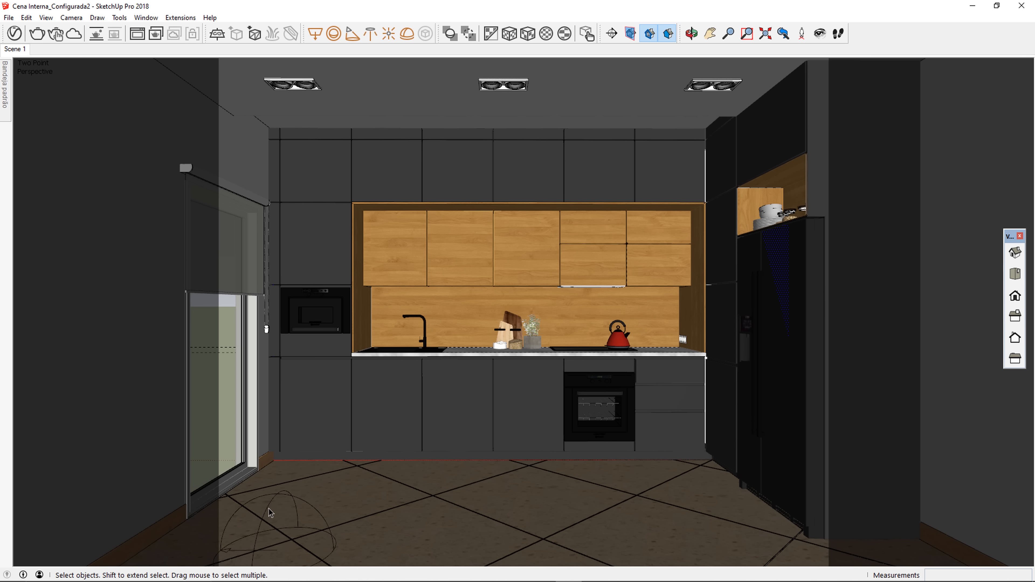
Rename the new dome light as "Luz Natural" in the Asset Editor's light list
{"action": "left_click", "coordinate": [16, 35]}
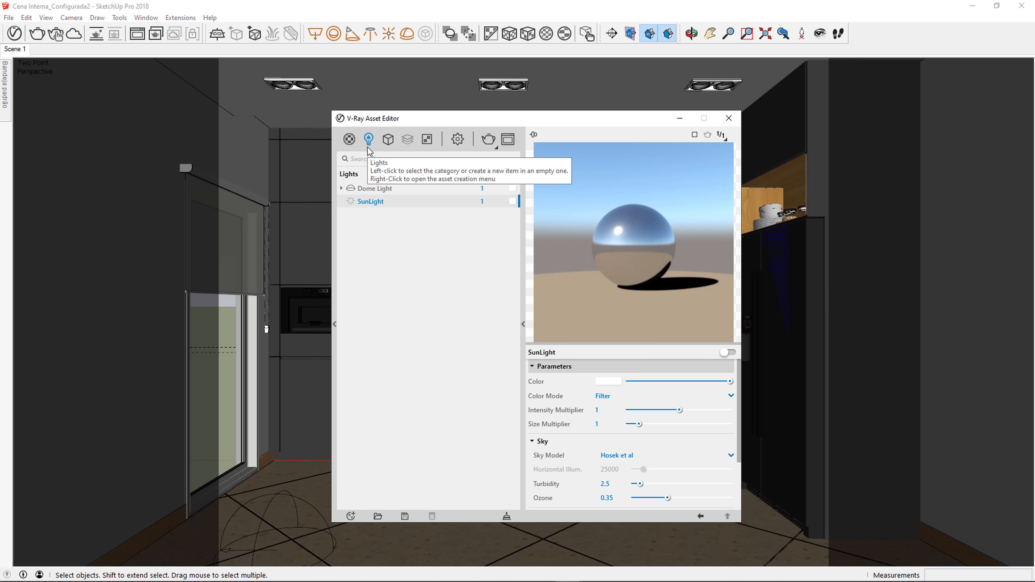
{"action": "left_click", "coordinate": [395, 186]}
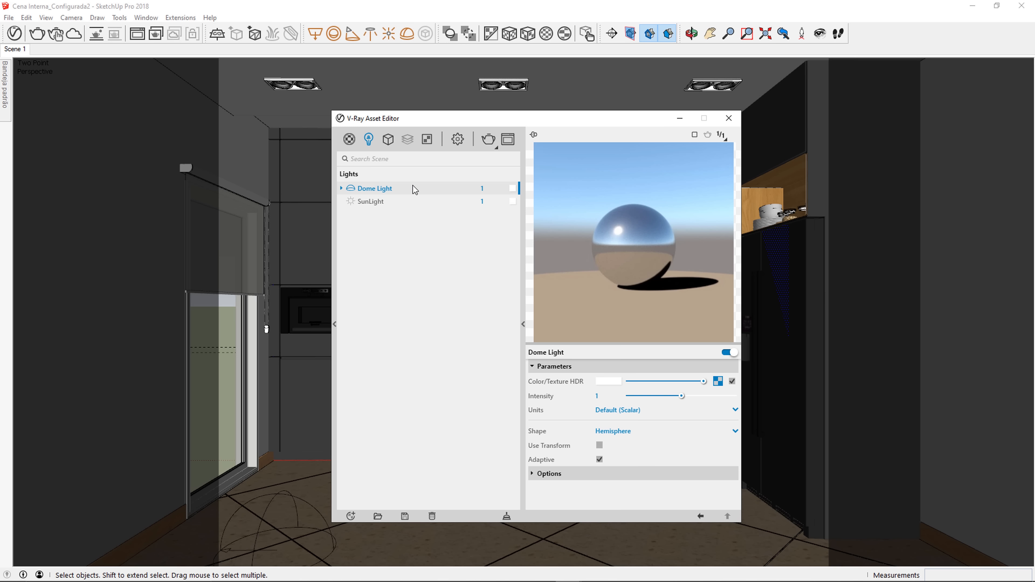
{"action": "double_click", "coordinate": [400, 190]}
{"action": "type", "text": "Luz "}
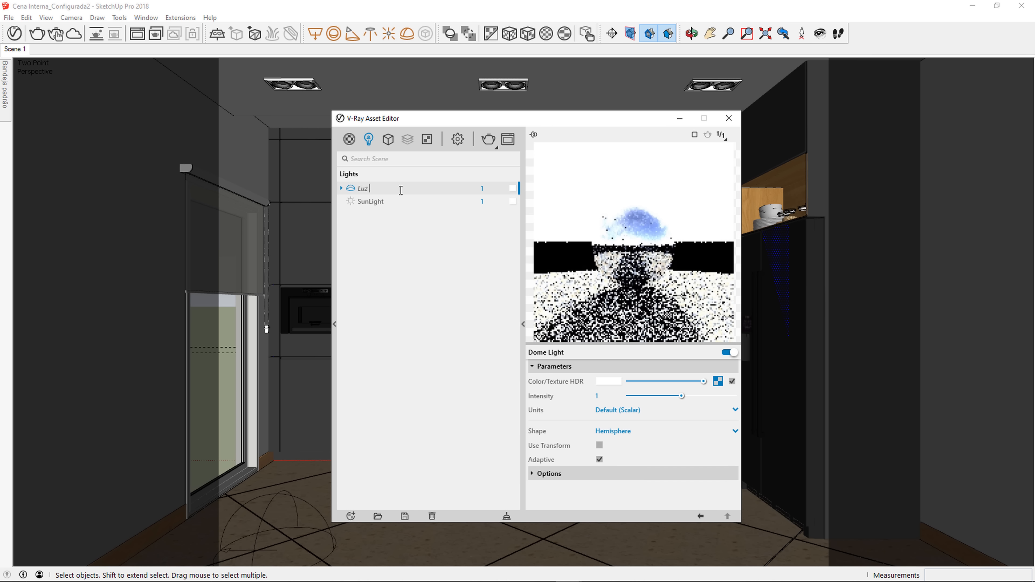
{"action": "type", "text": "Natural"}
{"action": "key", "text": "Return"}
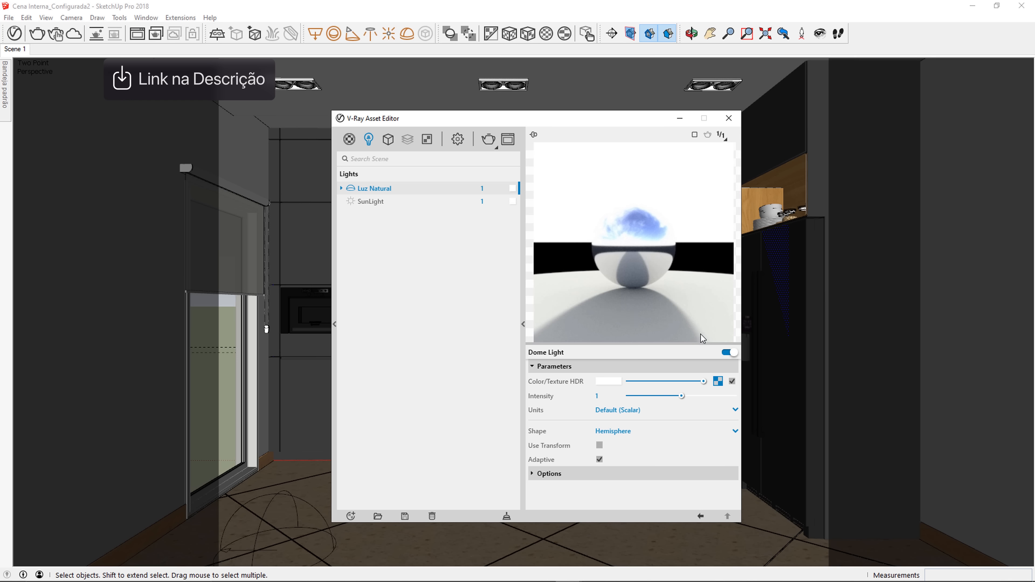
Replace the dome light's texture with the "HDR - Fim de Tarde 03" file from the Assets folder's 3. HDRs subfolder
{"action": "left_click", "coordinate": [718, 381]}
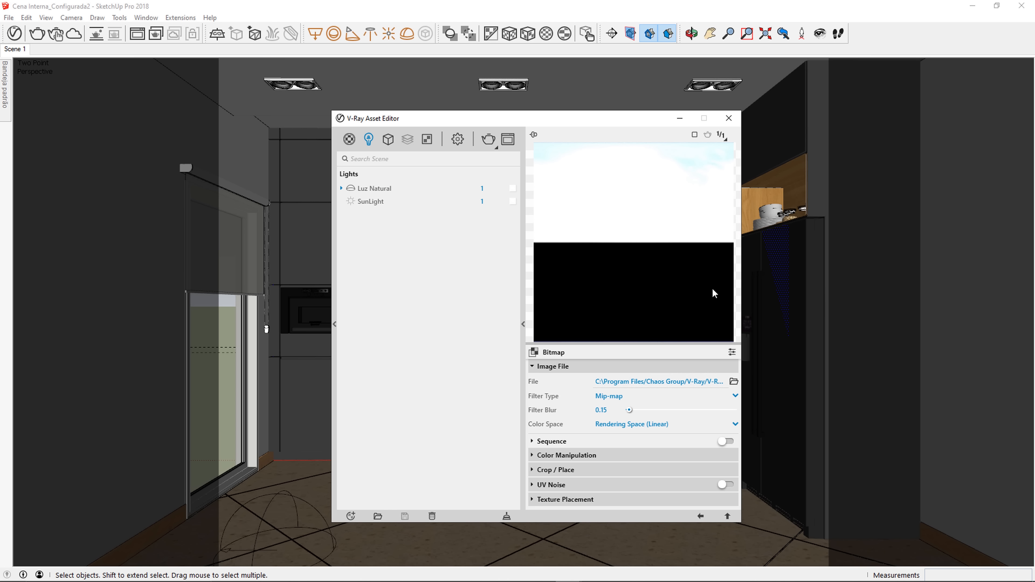
{"action": "left_click", "coordinate": [734, 383]}
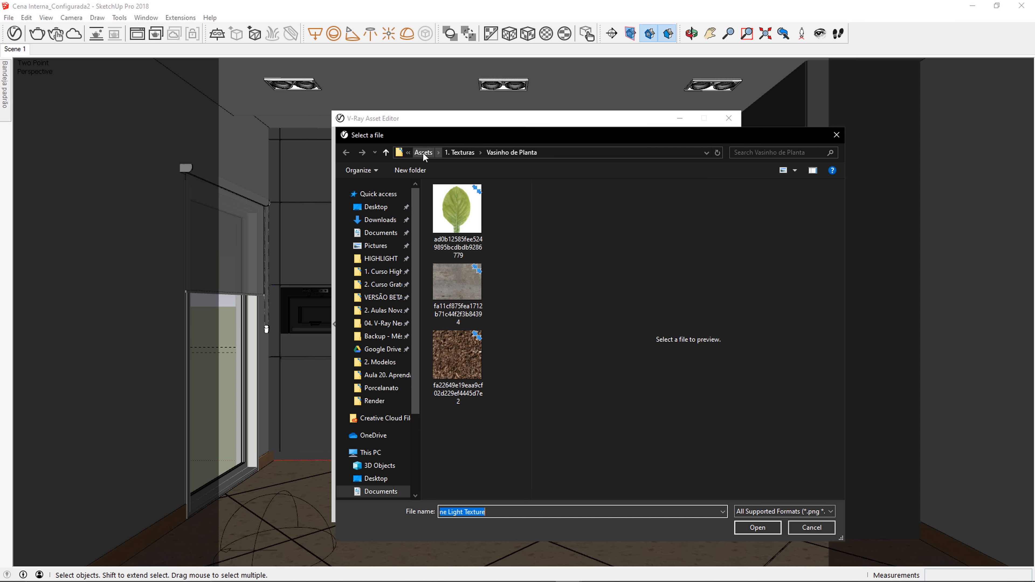
{"action": "left_click", "coordinate": [423, 152]}
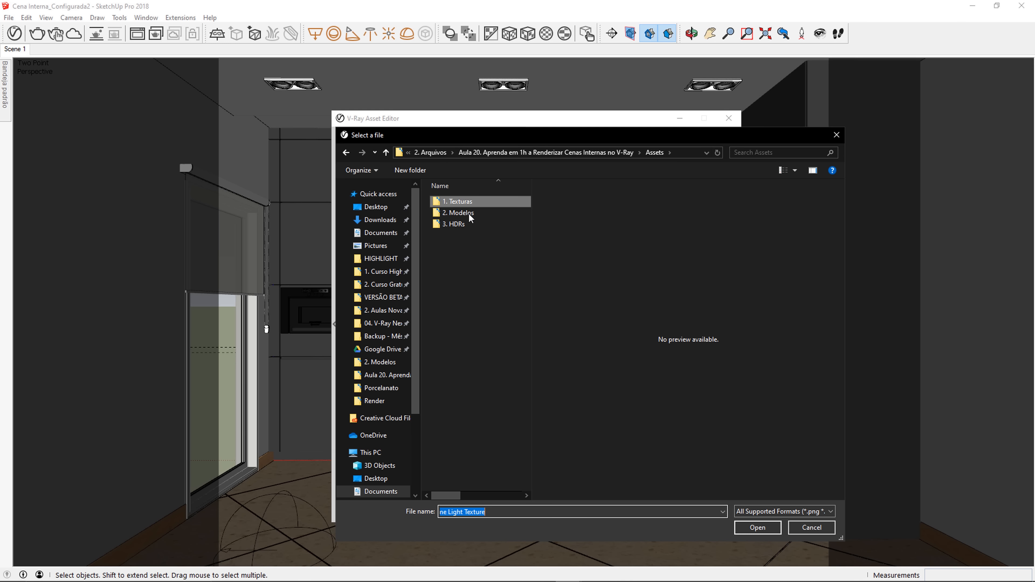
{"action": "left_click", "coordinate": [466, 223]}
{"action": "double_click", "coordinate": [466, 223]}
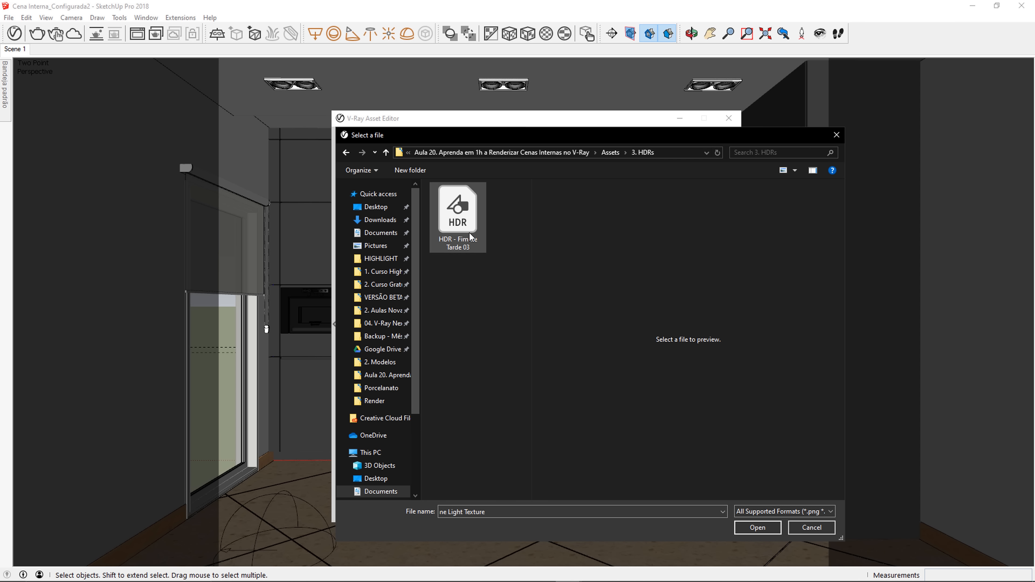
{"action": "double_click", "coordinate": [469, 233]}
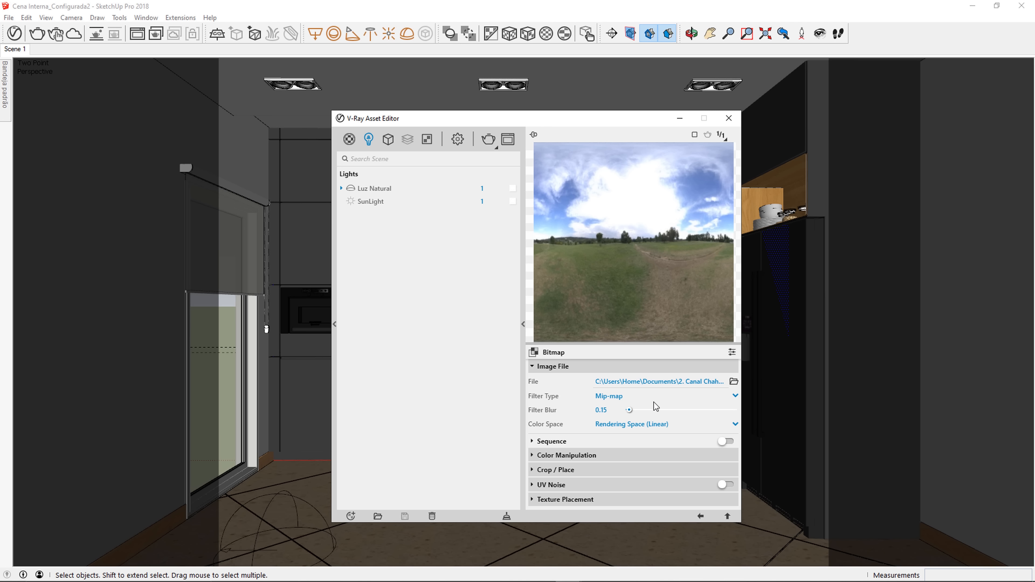
Set the dome light to Sphere shape with Use Transform enabled and intensity 300, and test-render the scene
{"action": "left_click", "coordinate": [698, 517]}
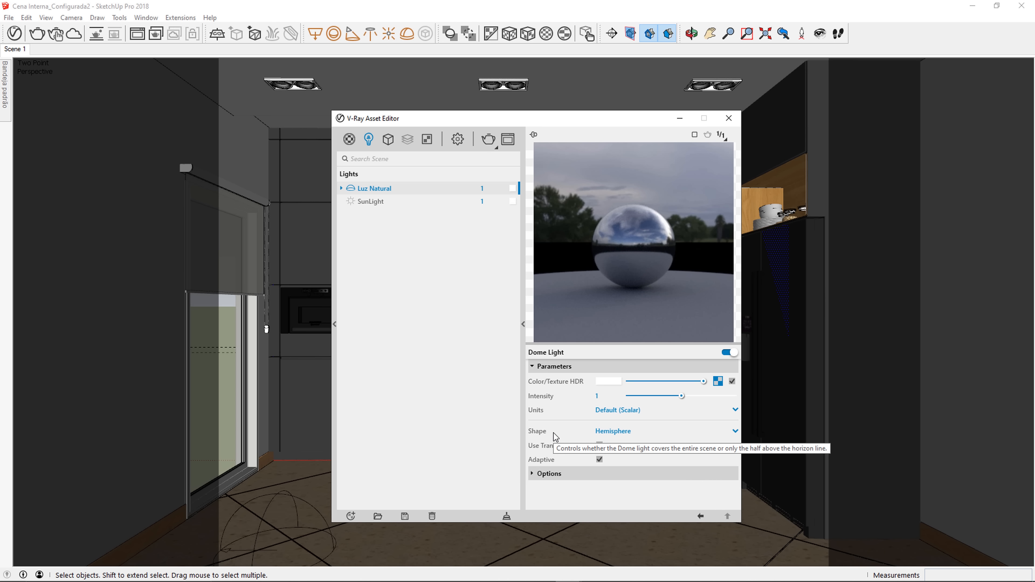
{"action": "left_click", "coordinate": [641, 431]}
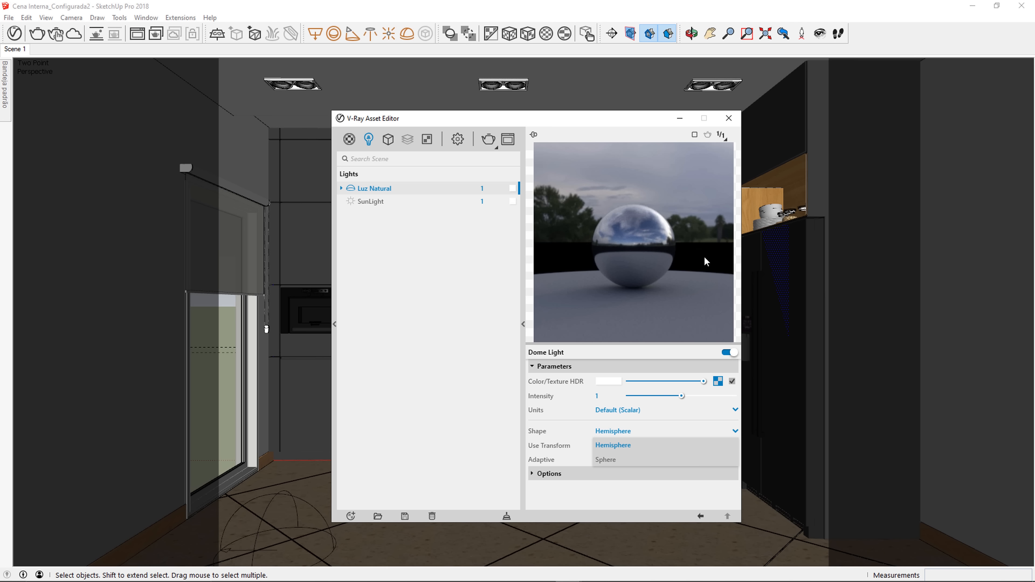
{"action": "left_click", "coordinate": [625, 459]}
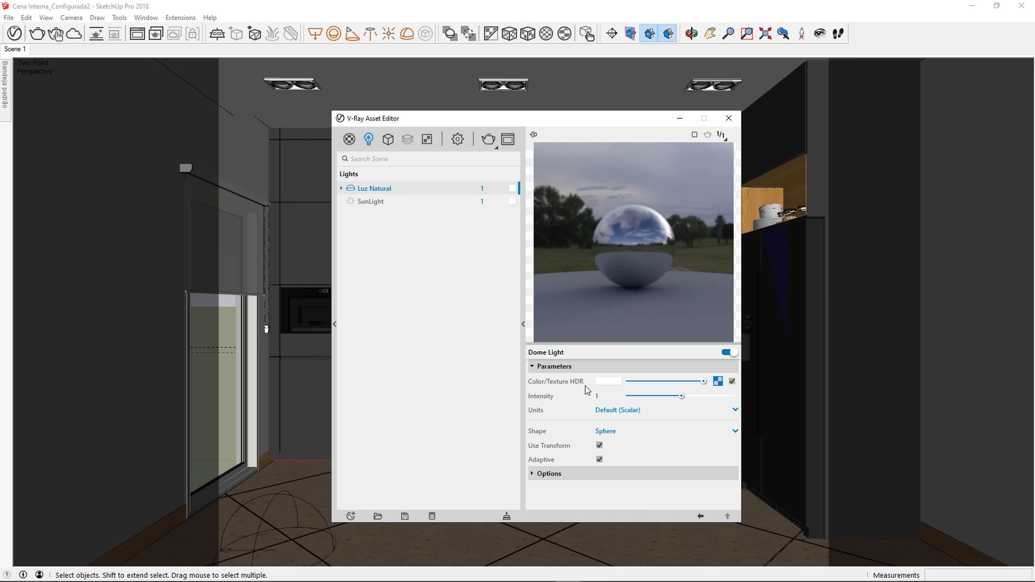
{"action": "left_click", "coordinate": [489, 142]}
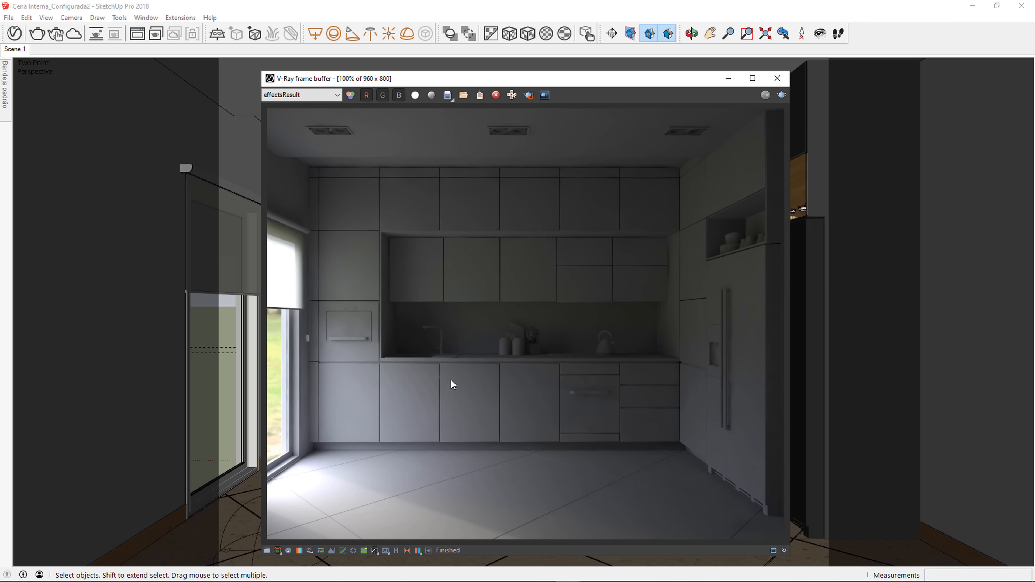
{"action": "left_click", "coordinate": [778, 79]}
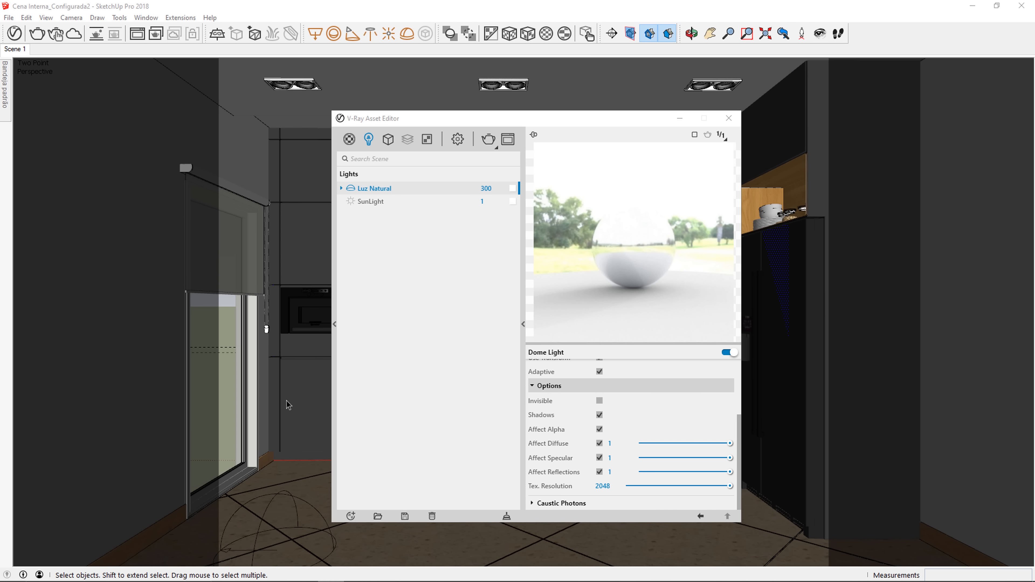
Rotate the dome light 90 degrees about its base centre and test-render the changed lighting direction
{"action": "left_click", "coordinate": [281, 499]}
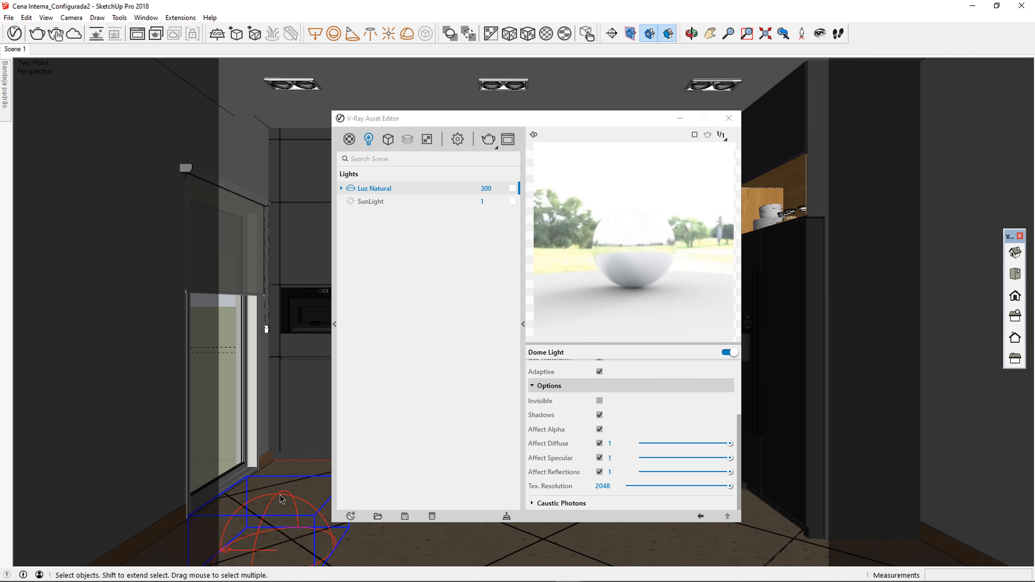
{"action": "key", "text": "q"}
{"action": "left_click", "coordinate": [277, 550]}
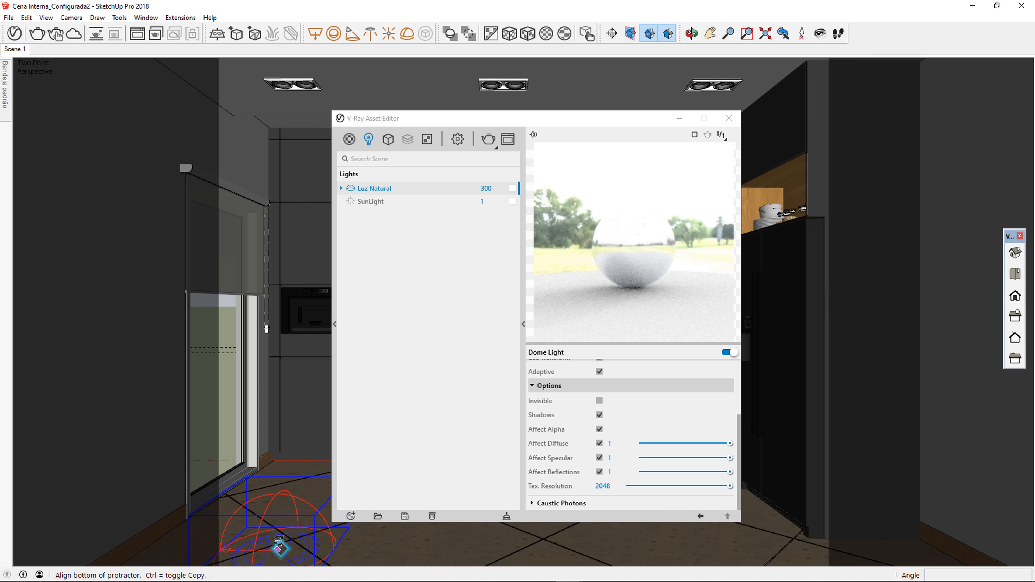
{"action": "left_click", "coordinate": [229, 549]}
{"action": "type", "text": "90"}
{"action": "key", "text": "Return"}
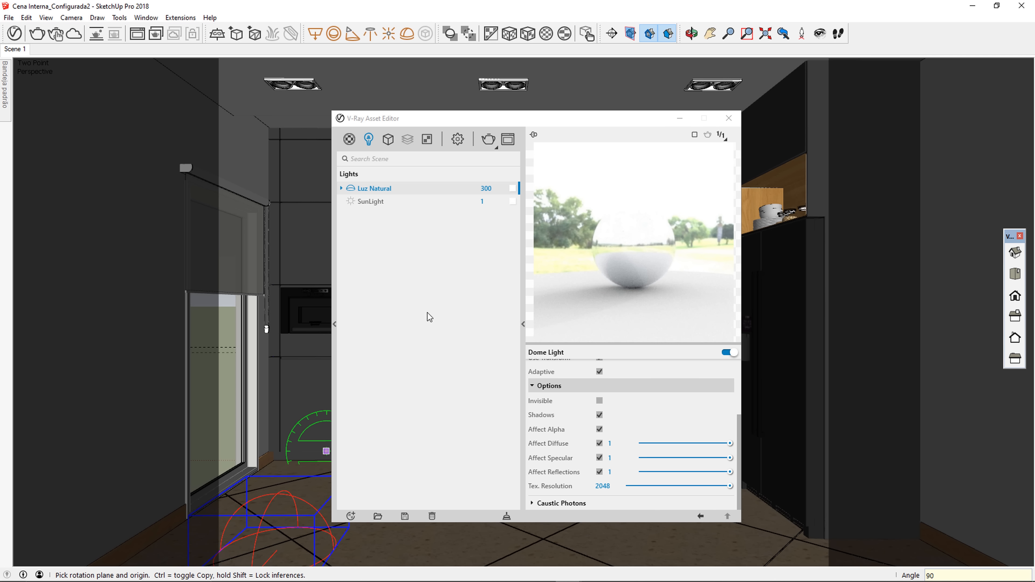
{"action": "left_click", "coordinate": [488, 139]}
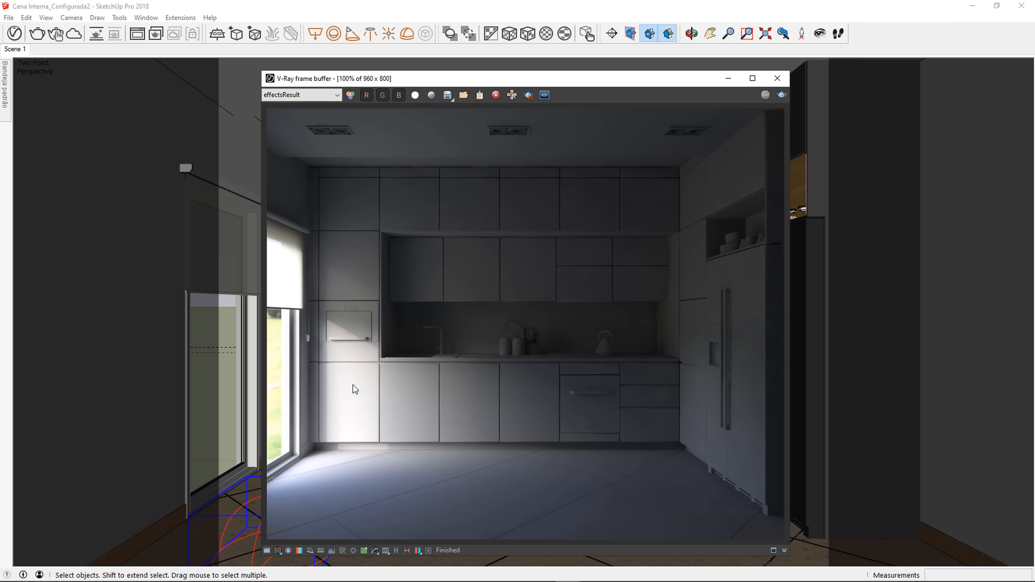
{"action": "left_click", "coordinate": [776, 78]}
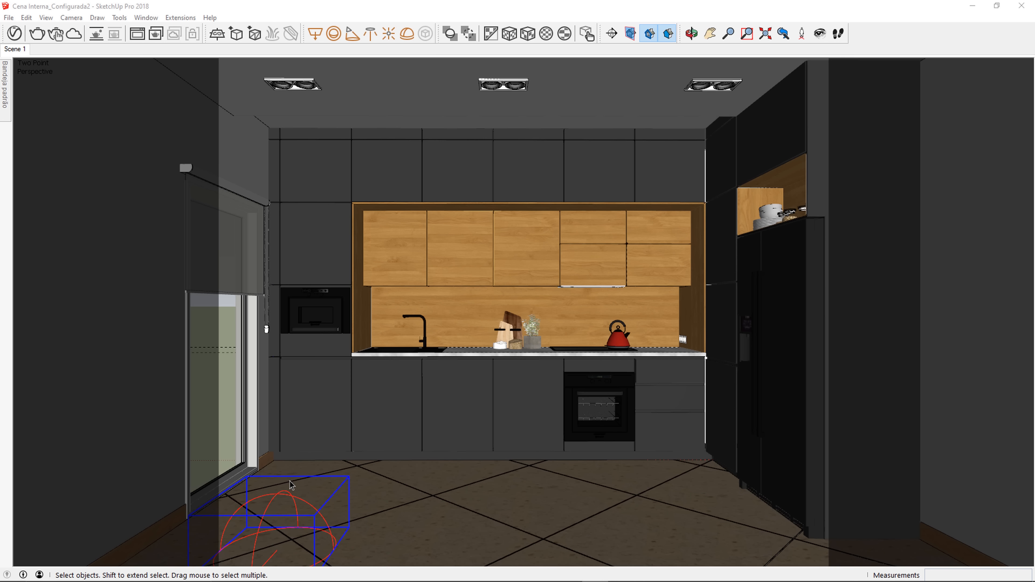
Set the camera's exposure value and white balance to Auto in the render settings, and test-render the scene
{"action": "left_click", "coordinate": [16, 35]}
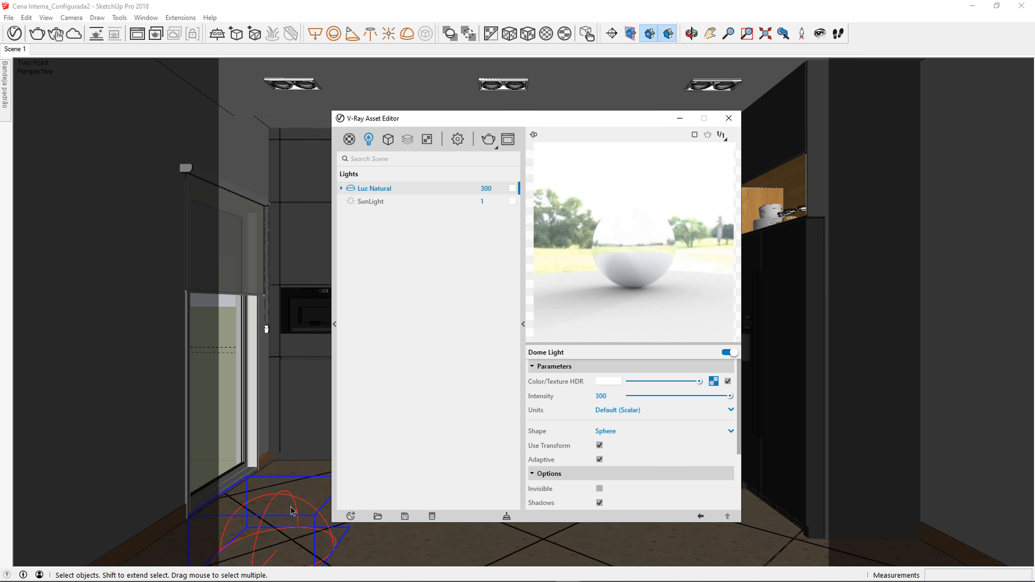
{"action": "left_click", "coordinate": [728, 119]}
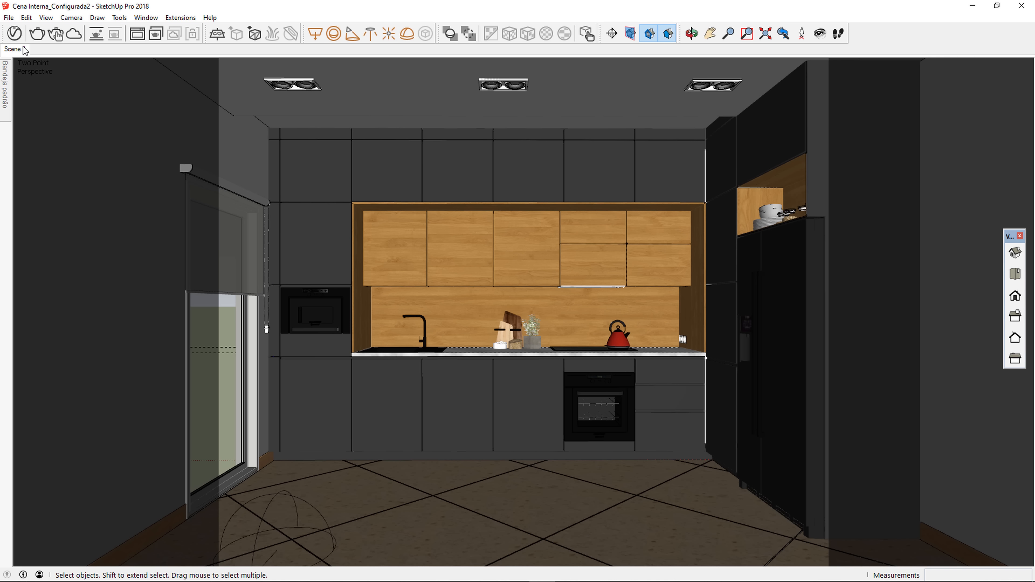
{"action": "left_click", "coordinate": [15, 33]}
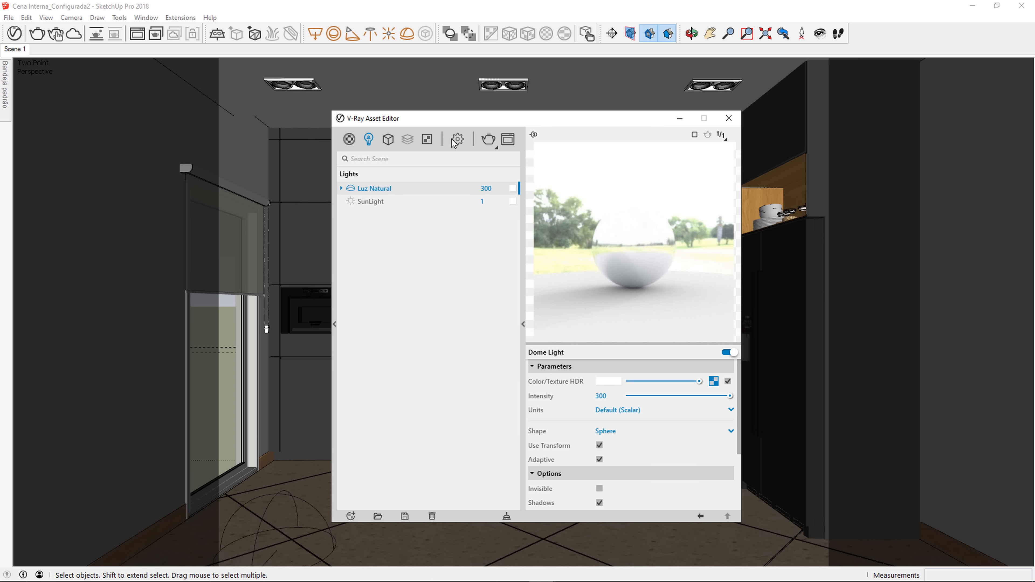
{"action": "left_click", "coordinate": [458, 142]}
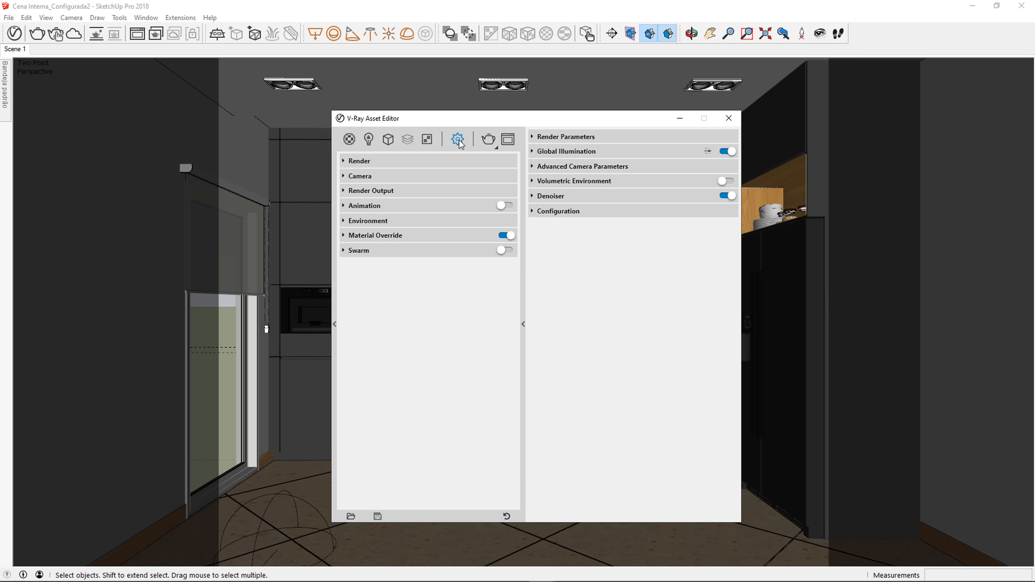
{"action": "left_click", "coordinate": [385, 176]}
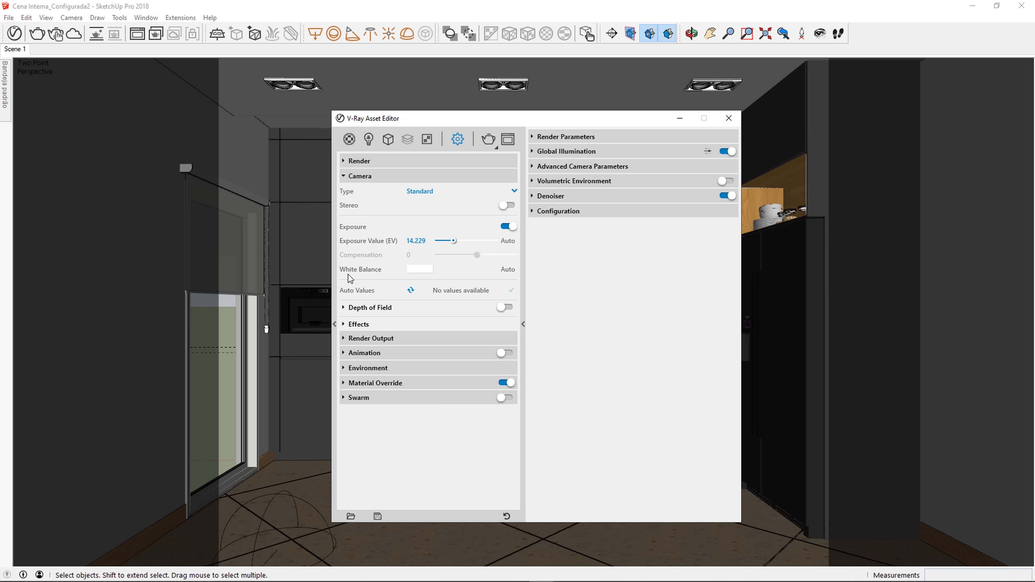
{"action": "left_click", "coordinate": [509, 241]}
{"action": "left_click", "coordinate": [508, 269]}
{"action": "left_click", "coordinate": [492, 141]}
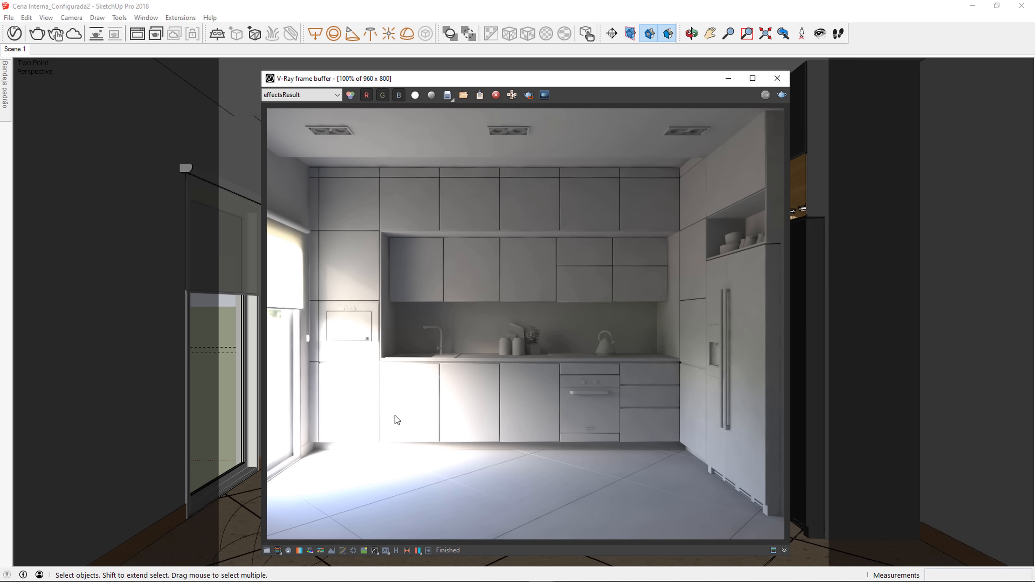
Enable the Exposure correction on the rendered image with Highlight Burn 0.00 and Exposure 0.07
{"action": "left_click", "coordinate": [267, 551]}
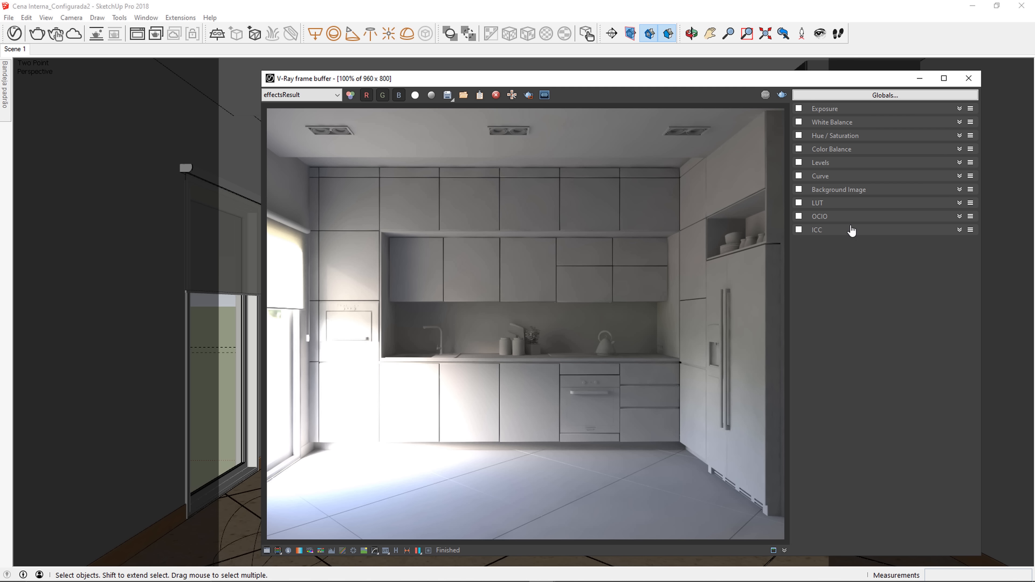
{"action": "left_click", "coordinate": [850, 111]}
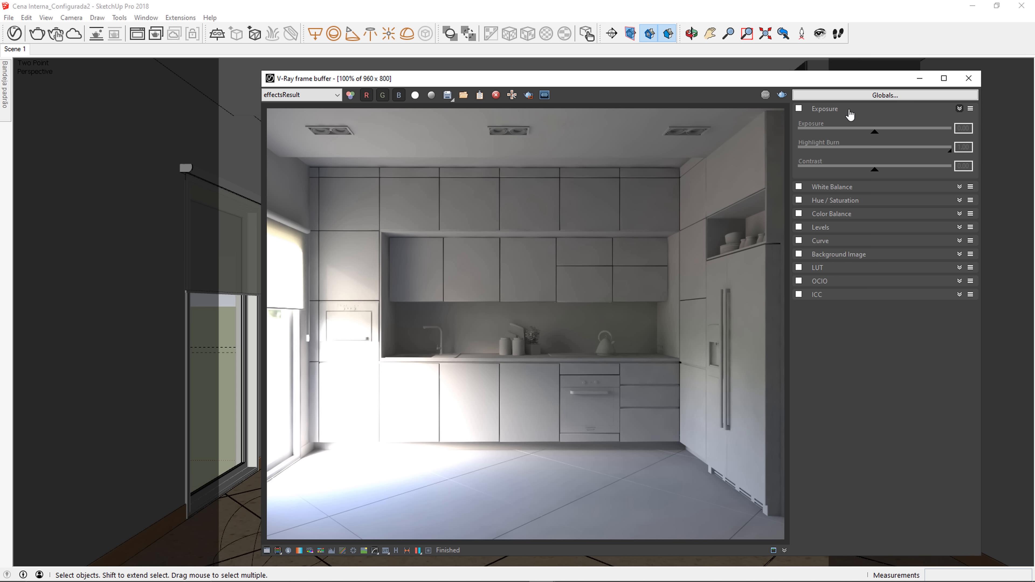
{"action": "left_click", "coordinate": [797, 111]}
{"action": "left_click_drag", "start_coordinate": [951, 155], "coordinate": [771, 157]}
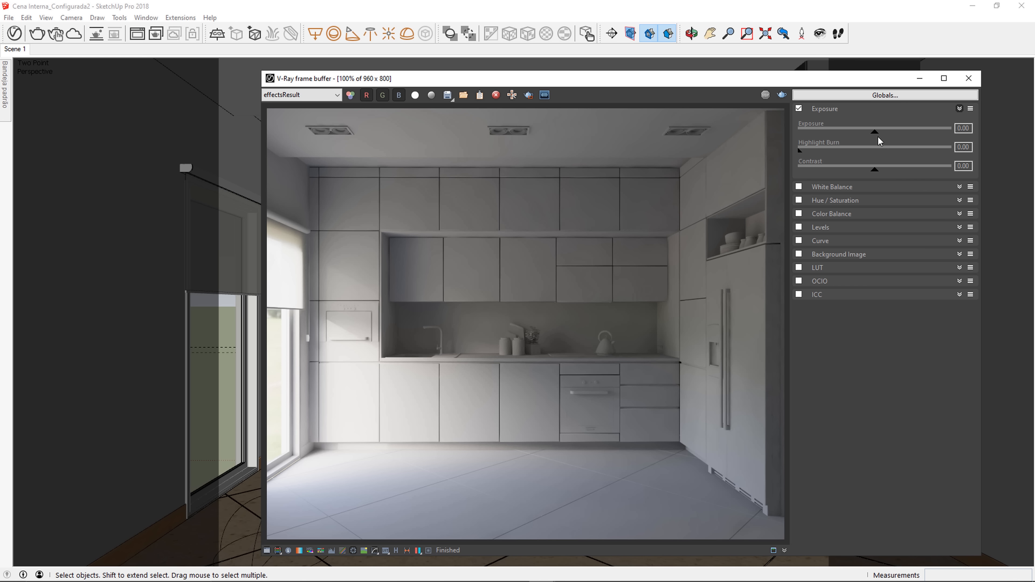
{"action": "left_click_drag", "start_coordinate": [877, 137], "coordinate": [882, 138]}
{"action": "double_click", "coordinate": [964, 128]}
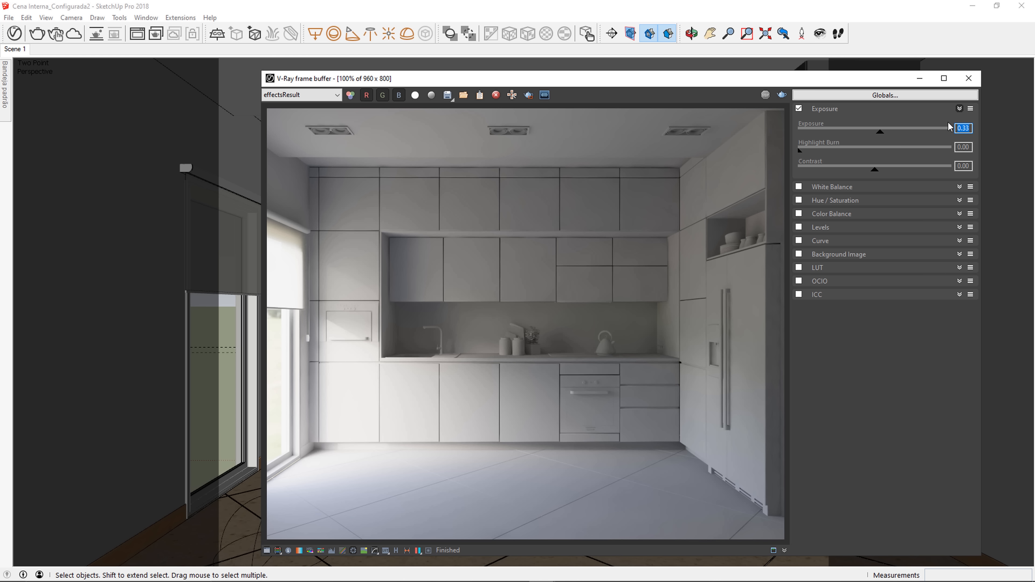
{"action": "type", "text": "0.07"}
{"action": "key", "text": "Return"}
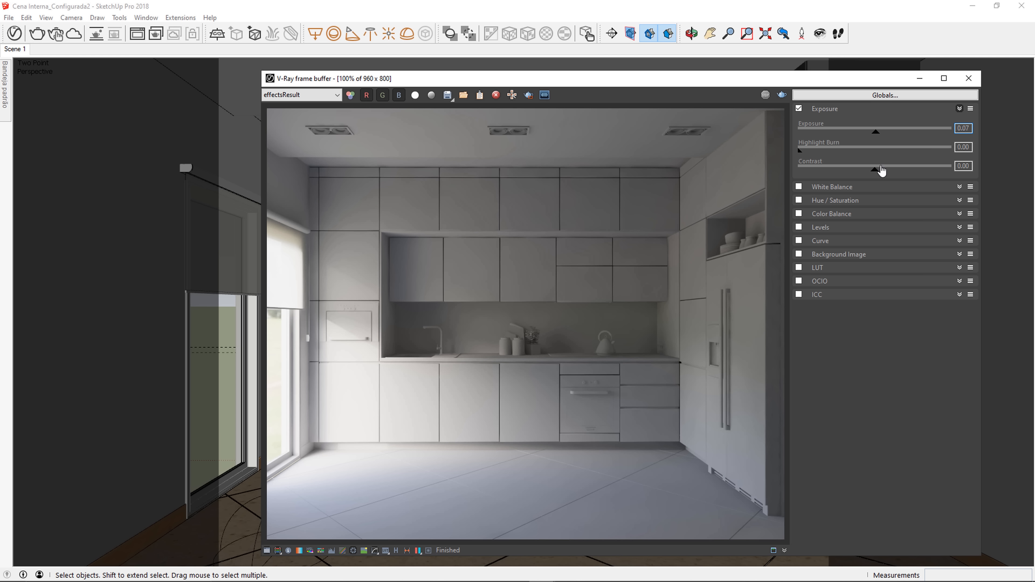
Set the correction's Contrast to 0.20, compare the image with the Exposure correction off and on, and close the frame buffer
{"action": "left_click_drag", "start_coordinate": [876, 174], "coordinate": [887, 171]}
{"action": "double_click", "coordinate": [961, 165]}
{"action": "type", "text": "0.2"}
{"action": "key", "text": "Return"}
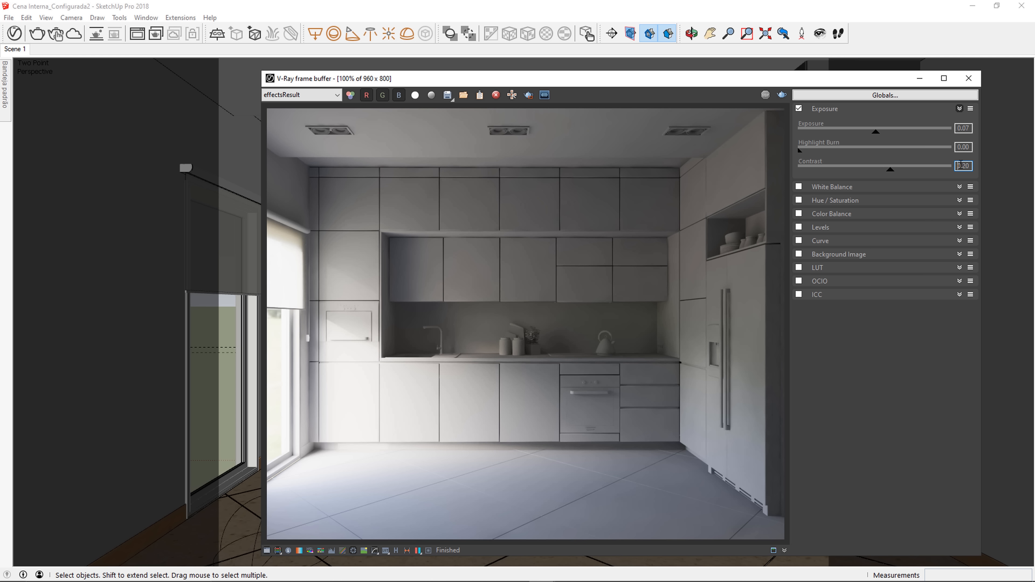
{"action": "left_click", "coordinate": [799, 109]}
{"action": "left_click", "coordinate": [799, 109]}
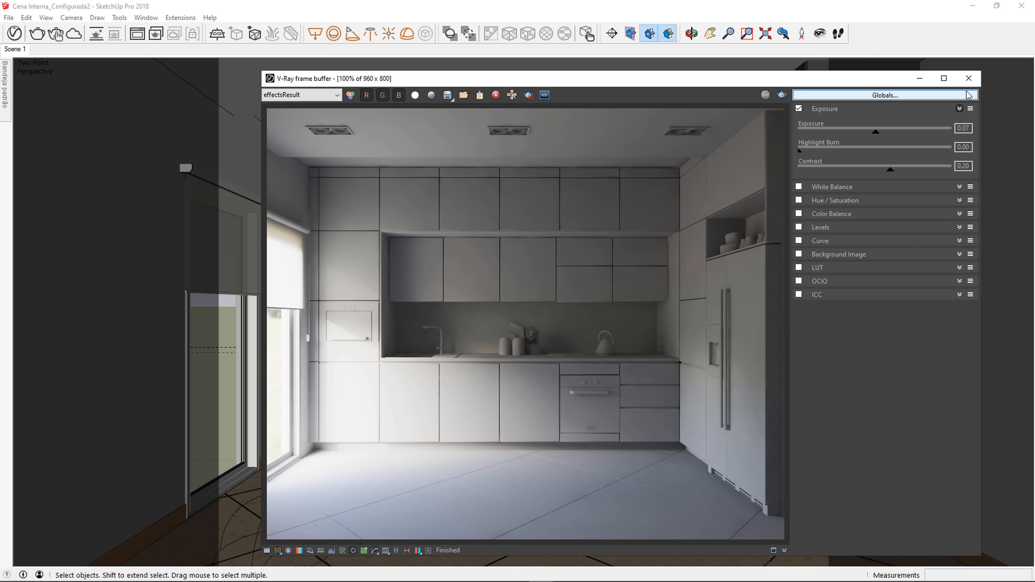
{"action": "left_click", "coordinate": [969, 78]}
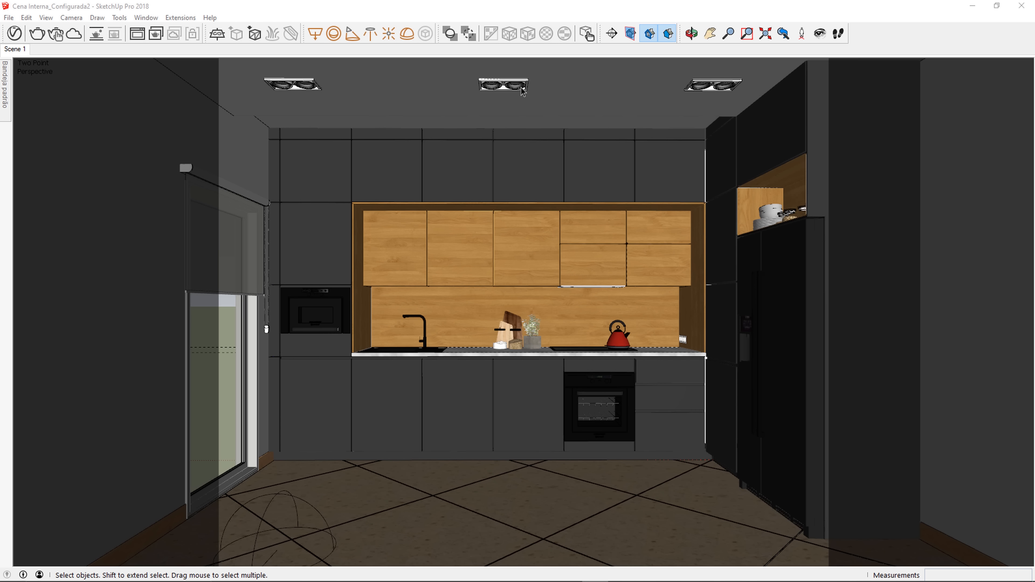
Draw a V-Ray rectangle light across the underside of the leftmost ceiling spot fixture, inside its component
{"action": "double_click", "coordinate": [292, 86]}
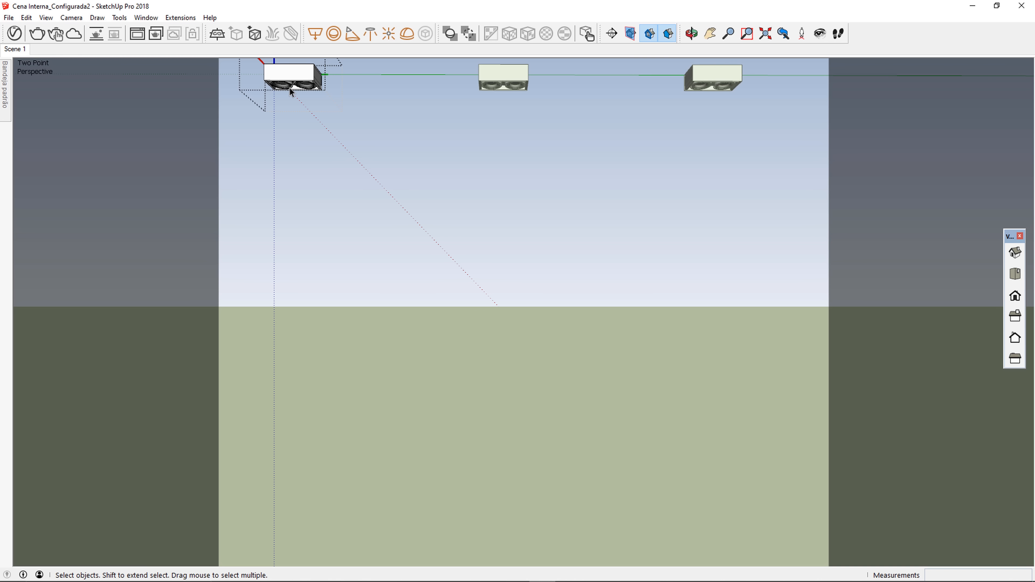
{"action": "left_click", "coordinate": [314, 41]}
{"action": "scroll", "coordinate": [266, 83], "scroll_direction": "up", "scroll_amount": 5}
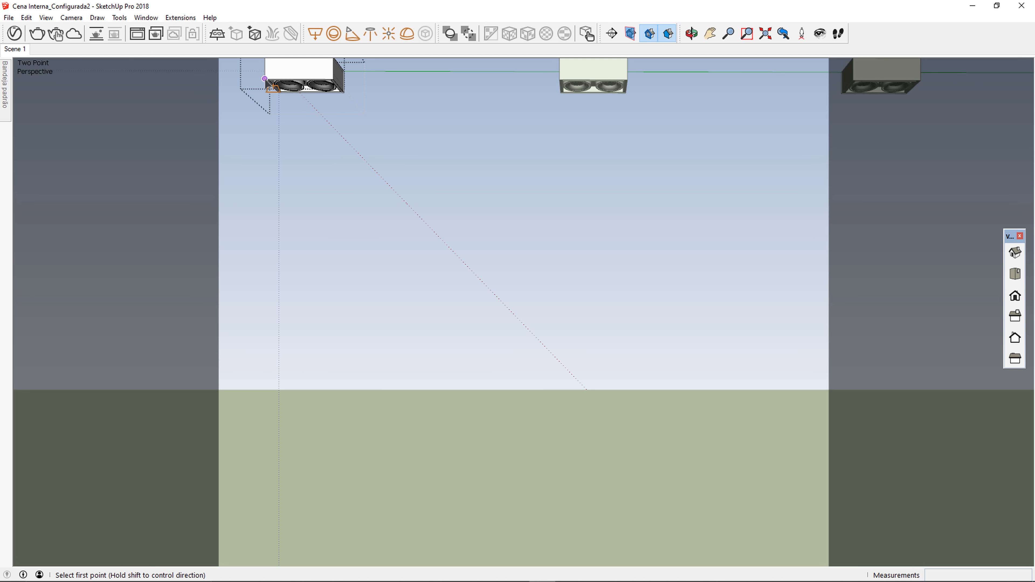
{"action": "left_click", "coordinate": [265, 81]}
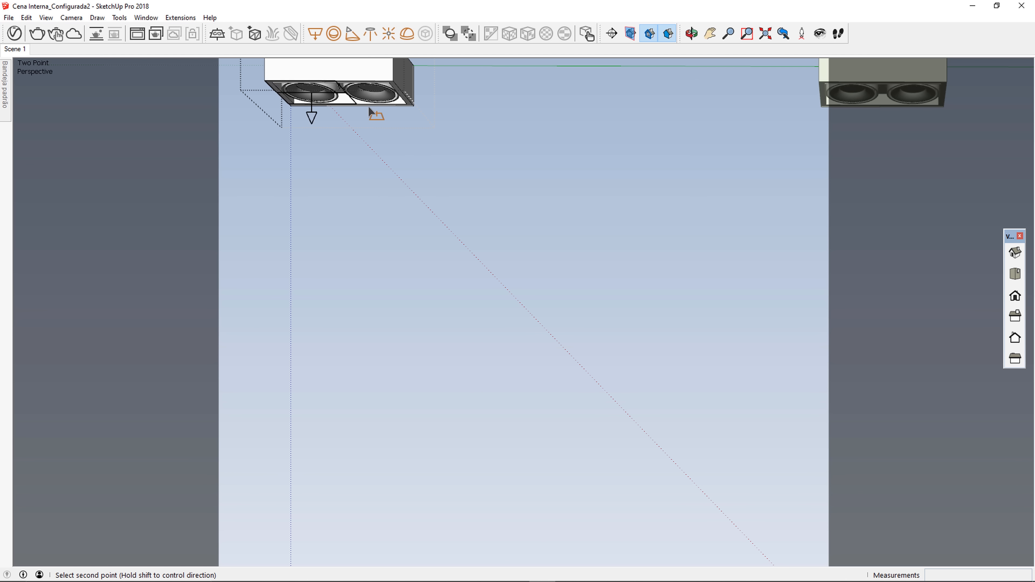
{"action": "left_click", "coordinate": [412, 106]}
{"action": "key", "text": "space"}
Move the rectangle light straight down the blue axis to just below the fixture, and return to the Scene 1 view outside the component
{"action": "left_click", "coordinate": [341, 119]}
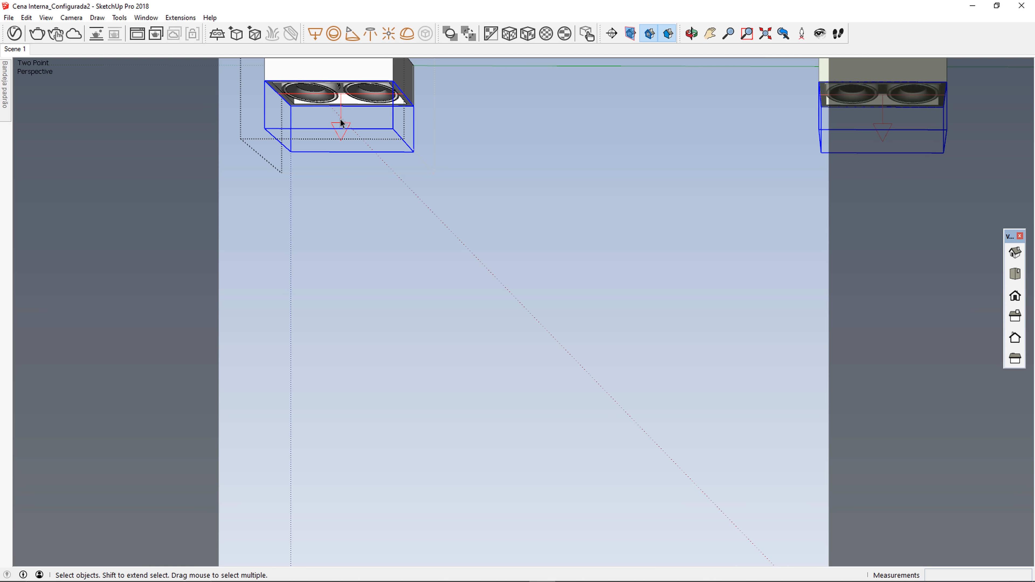
{"action": "key", "text": "m"}
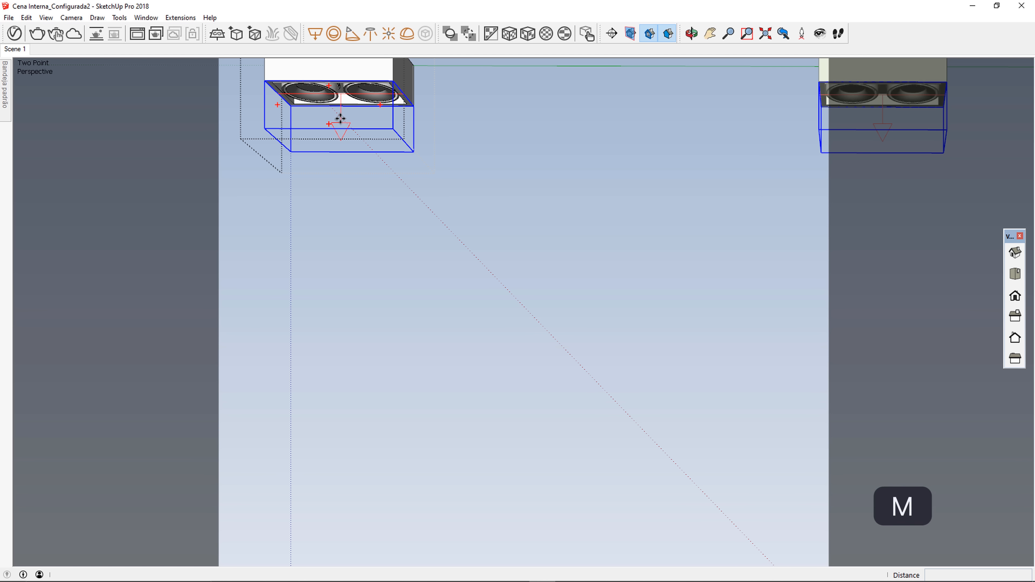
{"action": "left_click", "coordinate": [341, 119]}
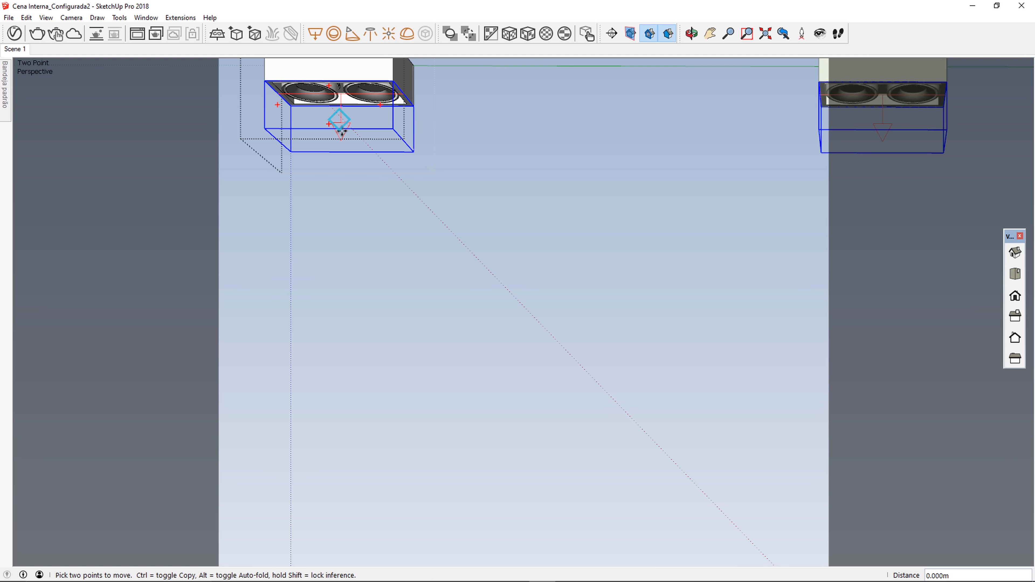
{"action": "key", "text": "Up"}
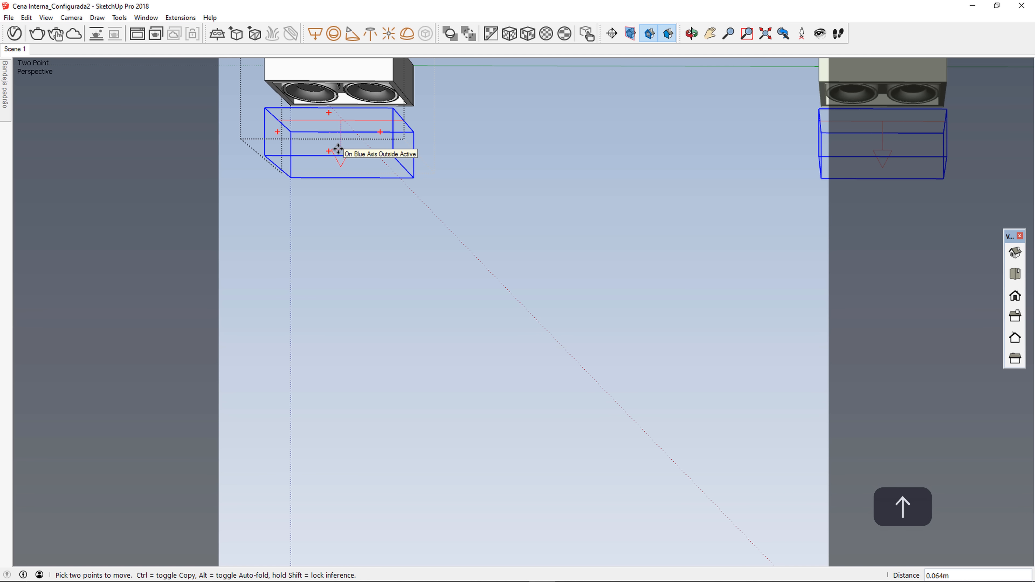
{"action": "type", "text": "."}
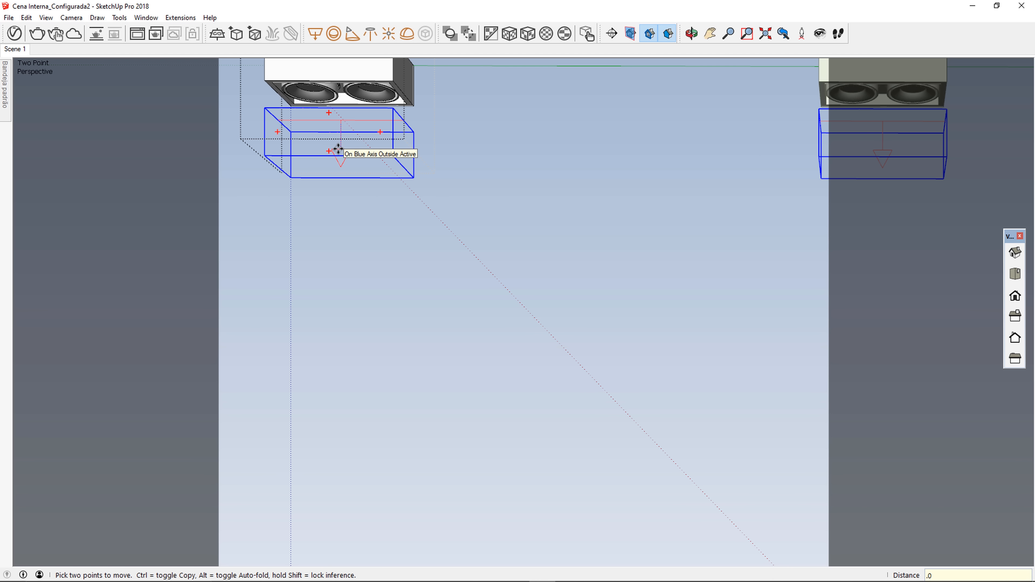
{"action": "key", "text": "Return"}
{"action": "key", "text": "space"}
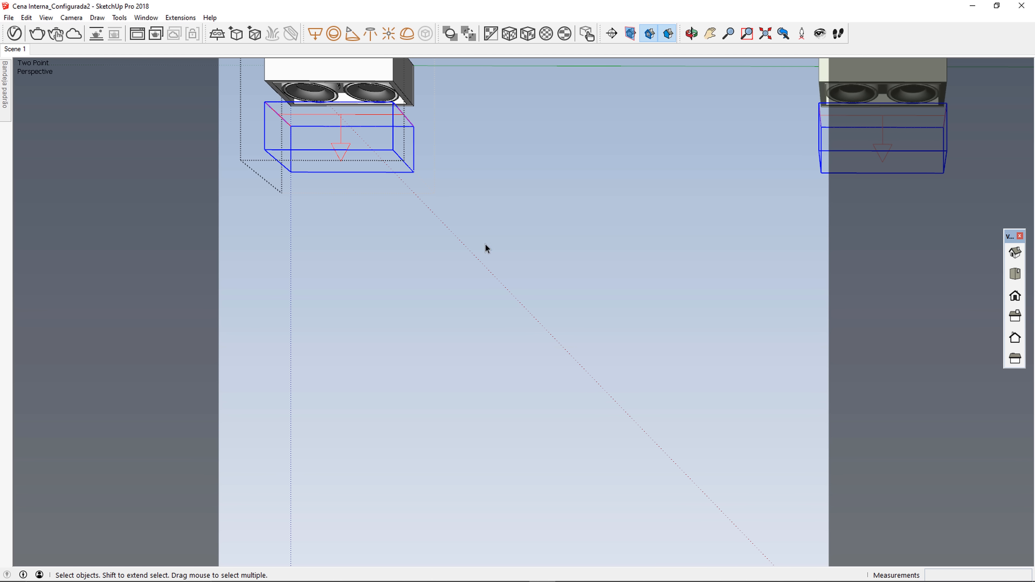
{"action": "left_click", "coordinate": [473, 226]}
{"action": "left_click", "coordinate": [15, 49]}
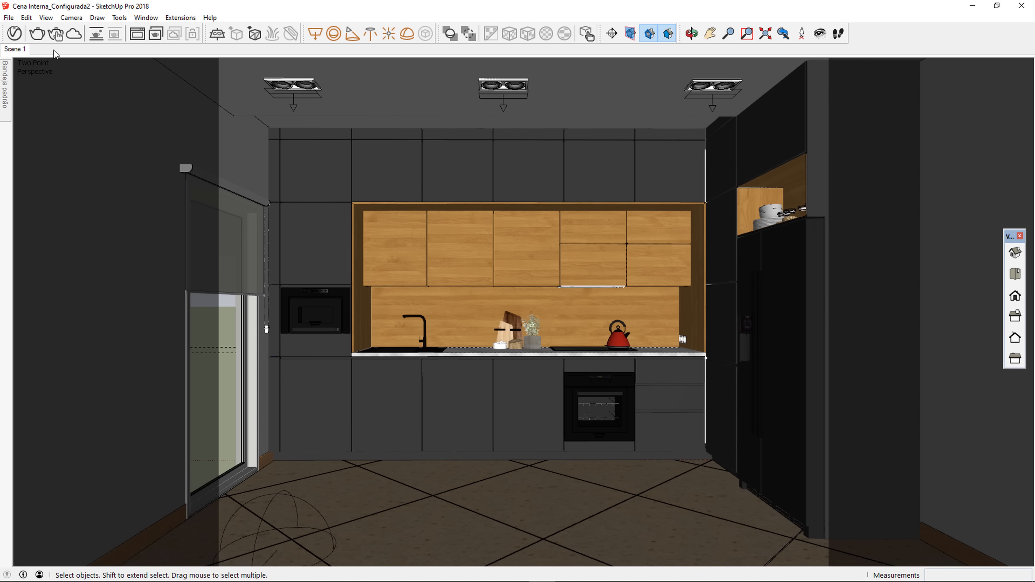
Rename the new rectangle light as "Plane_ Spots de Luz" in the Asset Editor's light list
{"action": "left_click", "coordinate": [14, 33]}
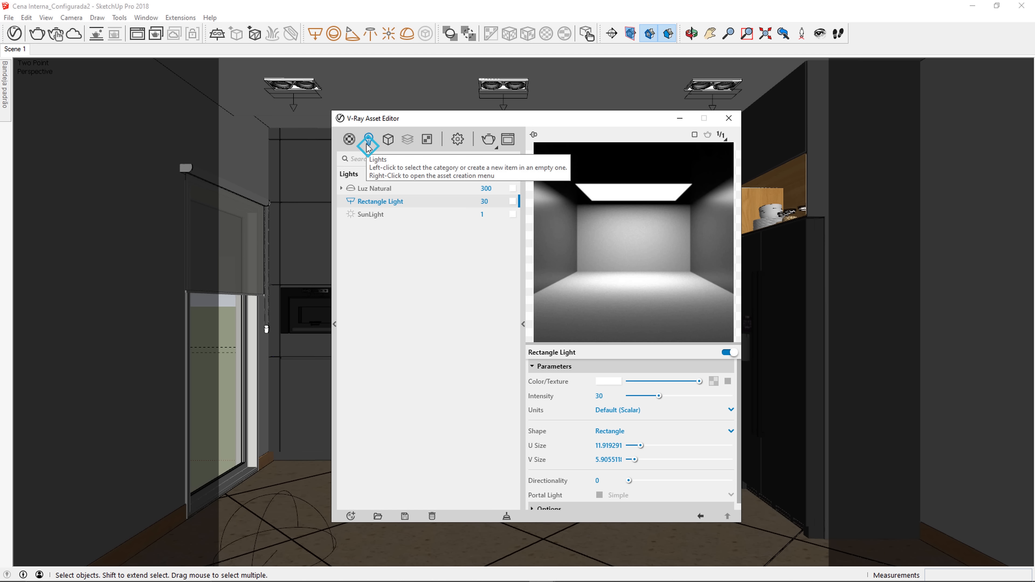
{"action": "left_click", "coordinate": [391, 206]}
{"action": "double_click", "coordinate": [392, 204]}
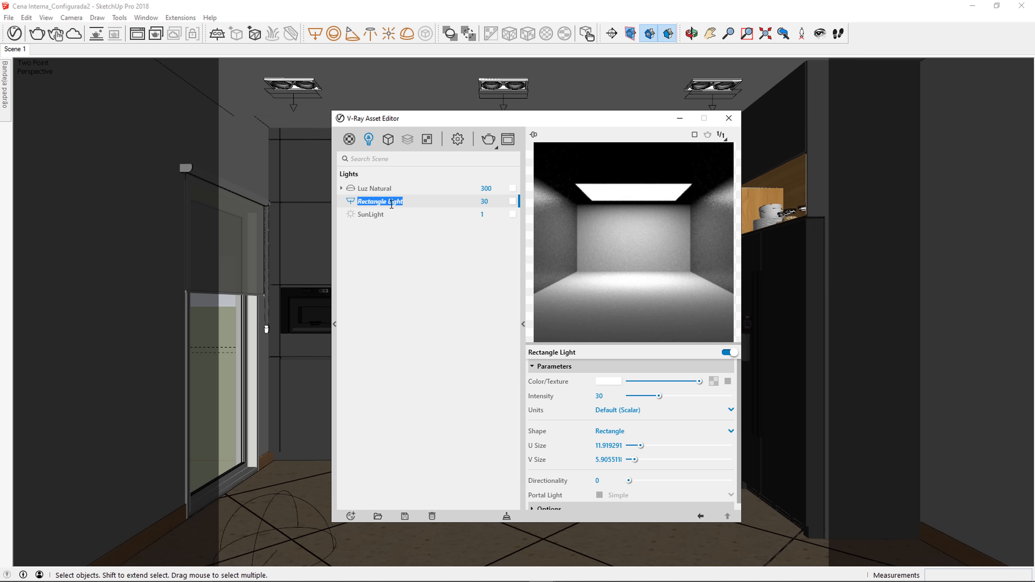
{"action": "type", "text": "Plane: Spots de Luz"}
{"action": "left_click", "coordinate": [375, 201]}
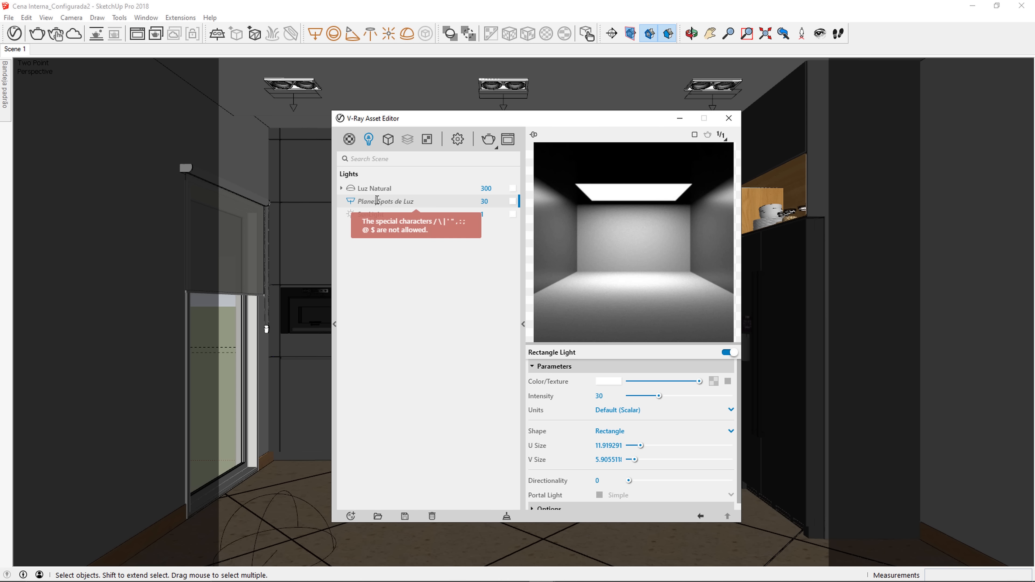
{"action": "key", "text": "BackSpace"}
{"action": "type", "text": "_"}
{"action": "key", "text": "Return"}
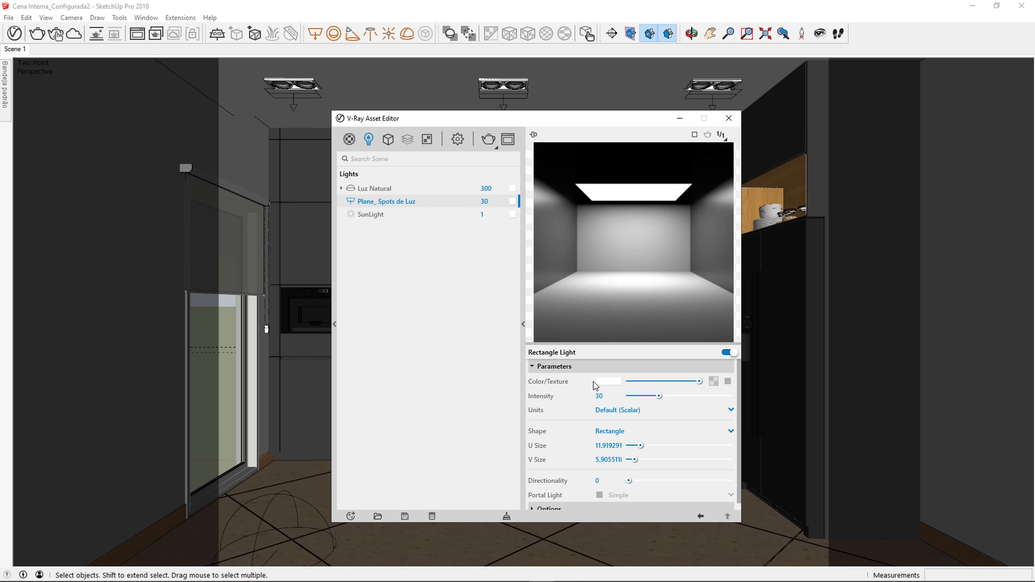
Assign a Temperature texture to the rectangle light's colour, using Temperature mode at 4000 K, and return to the light's parameters
{"action": "left_click", "coordinate": [728, 382]}
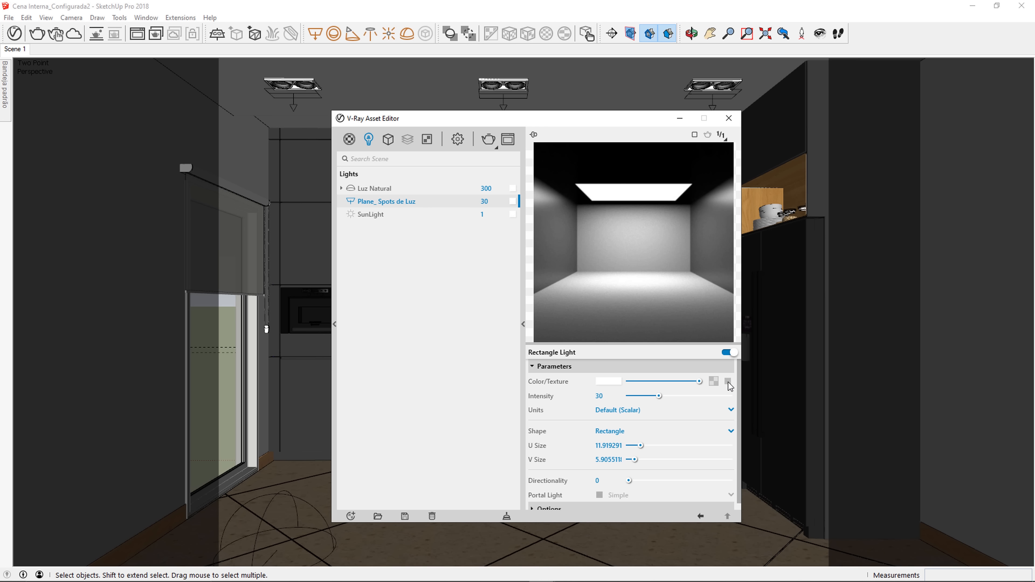
{"action": "left_click", "coordinate": [714, 382]}
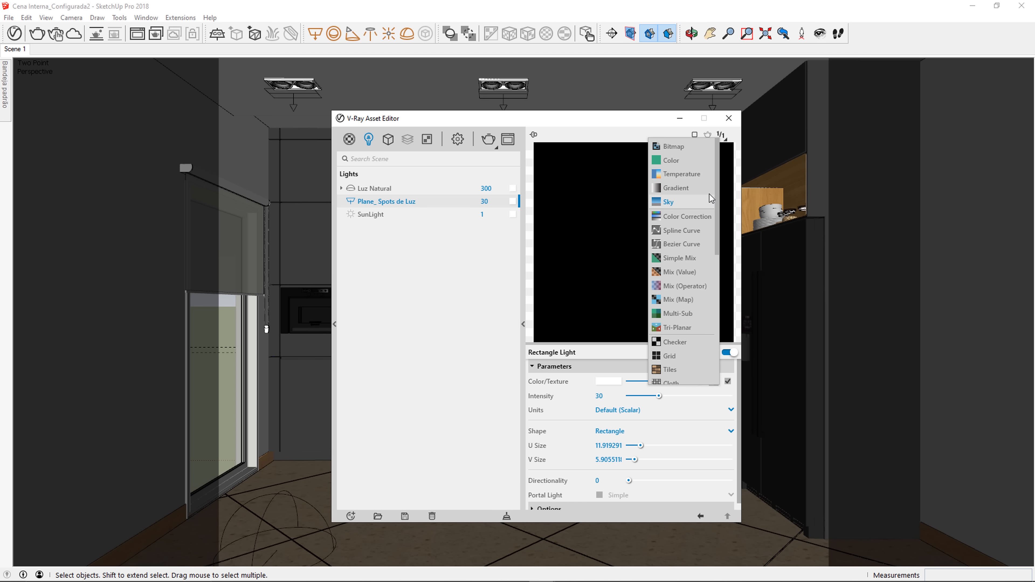
{"action": "left_click", "coordinate": [705, 175]}
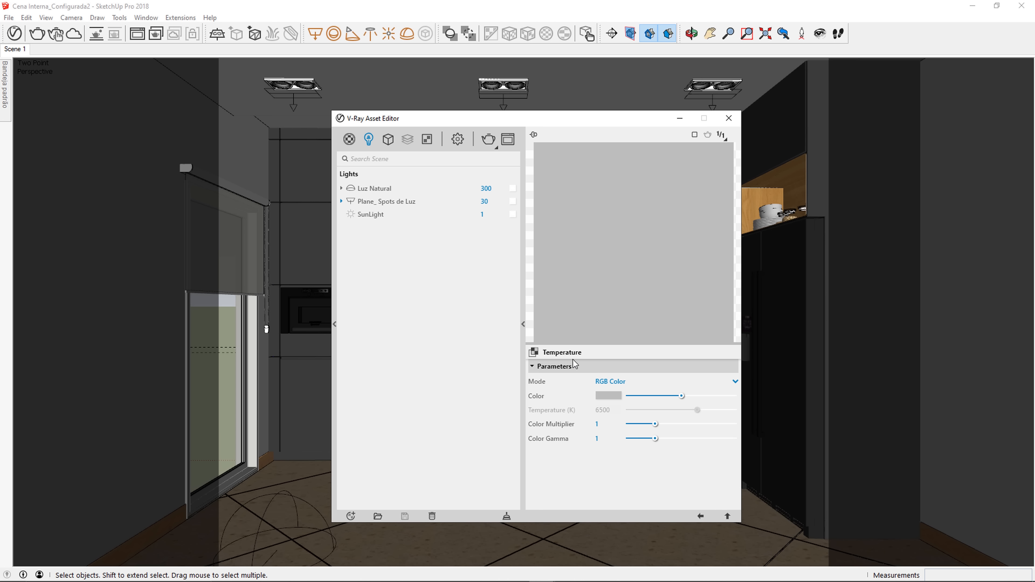
{"action": "left_click", "coordinate": [633, 383]}
{"action": "left_click", "coordinate": [636, 410]}
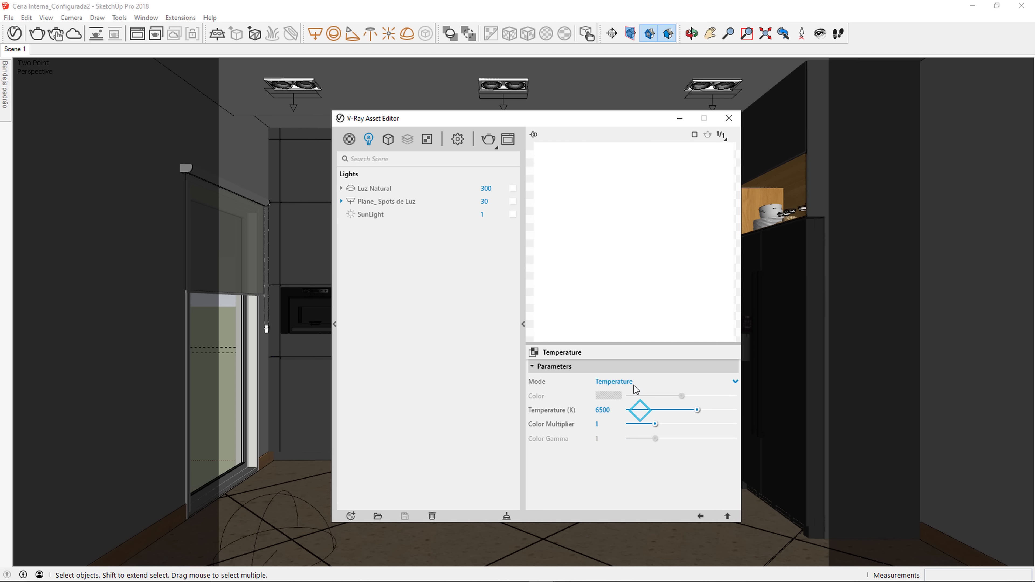
{"action": "double_click", "coordinate": [616, 410]}
{"action": "type", "text": "4000"}
{"action": "key", "text": "Return"}
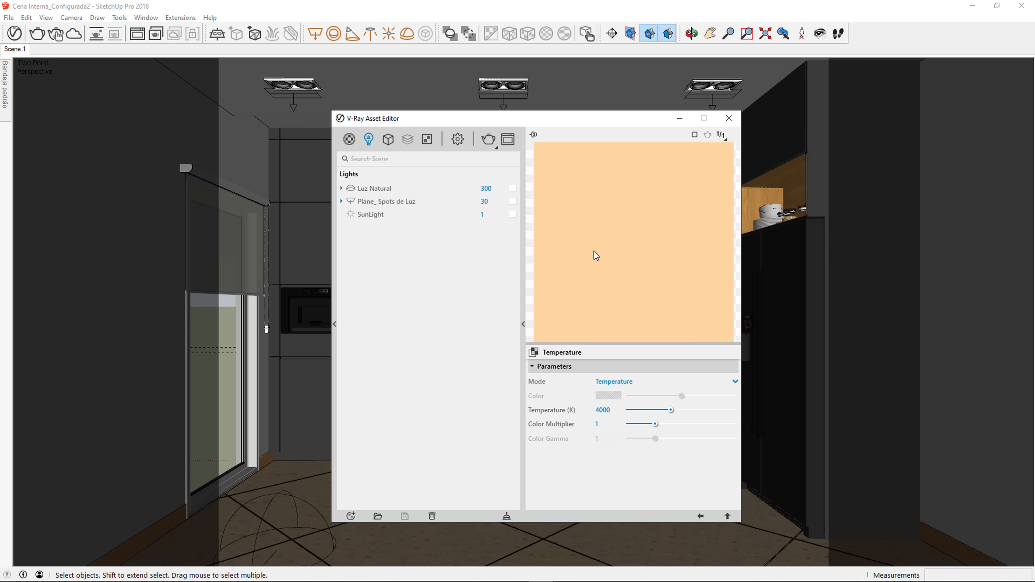
{"action": "left_click", "coordinate": [701, 516]}
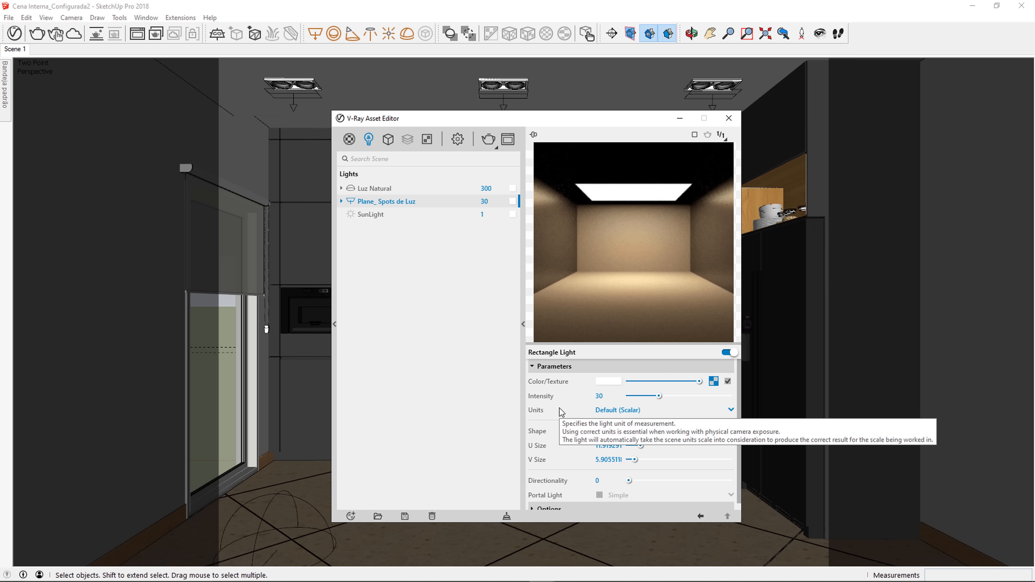
{"action": "scroll", "coordinate": [561, 409], "scroll_direction": "down", "scroll_amount": 1}
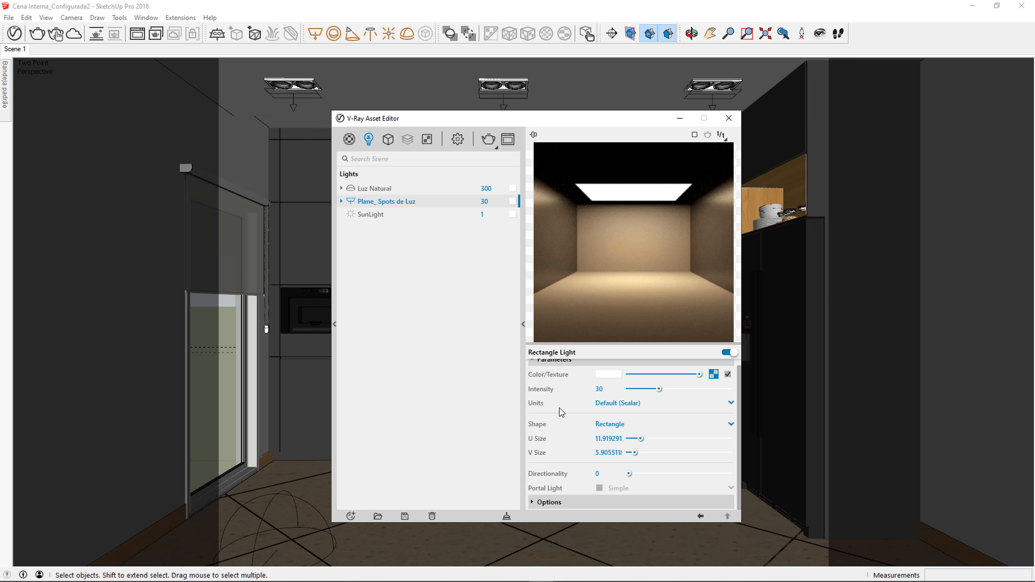
Make the Plane_ Spots de Luz light invisible and turn off its Affect Reflections option
{"action": "left_click", "coordinate": [568, 503]}
{"action": "scroll", "coordinate": [560, 453], "scroll_direction": "down", "scroll_amount": 3}
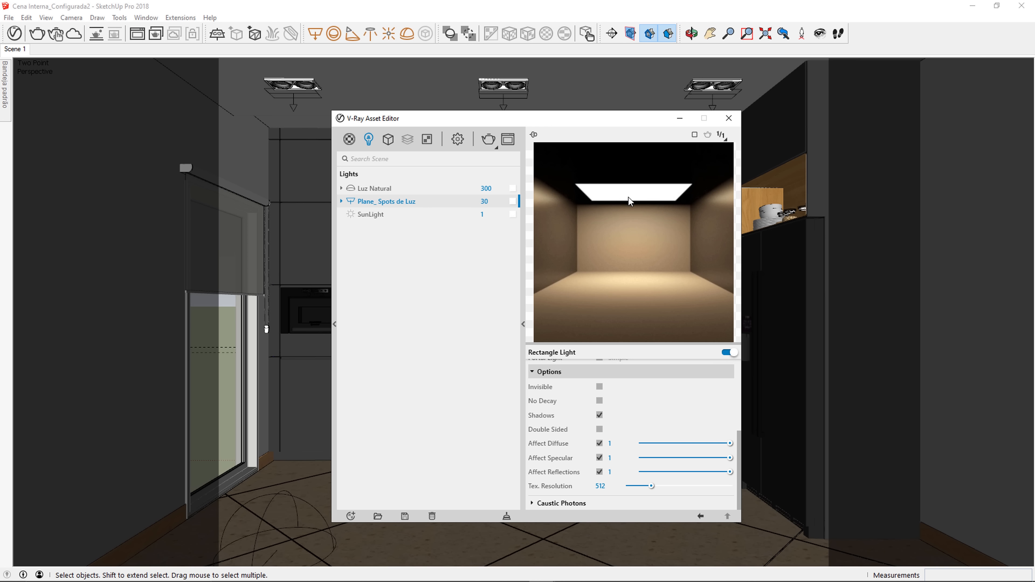
{"action": "left_click", "coordinate": [600, 387]}
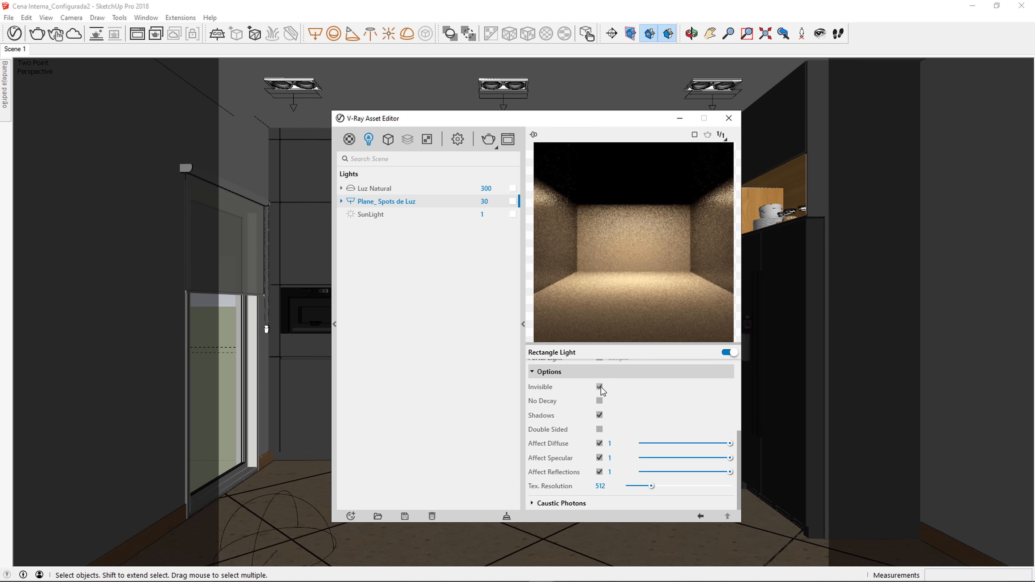
{"action": "left_click", "coordinate": [599, 473]}
Test-render the scene, set the Plane_ Spots de Luz intensity to 22000, and render again to compare the lighting
{"action": "left_click", "coordinate": [489, 141]}
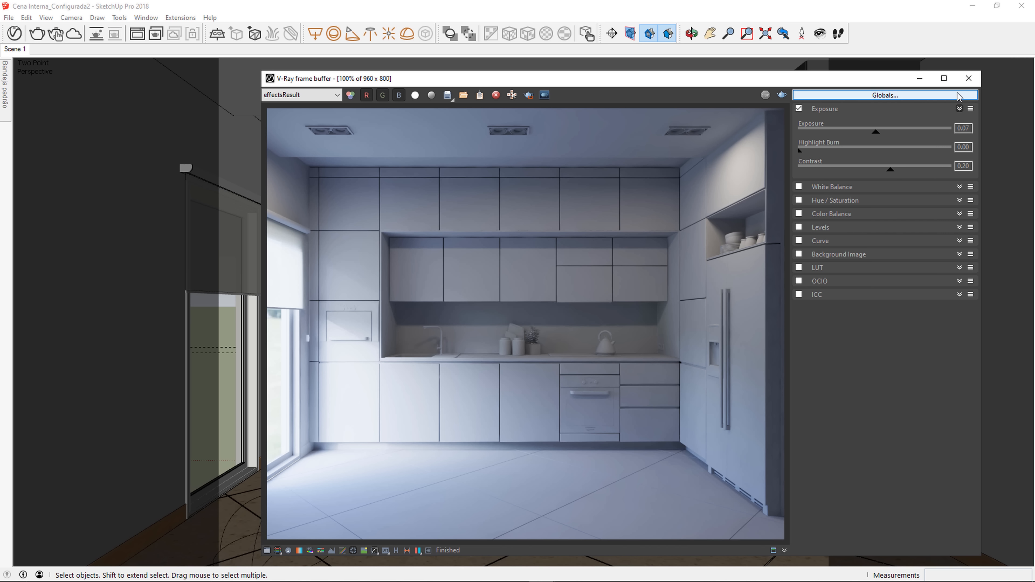
{"action": "left_click", "coordinate": [969, 78]}
{"action": "double_click", "coordinate": [498, 202]}
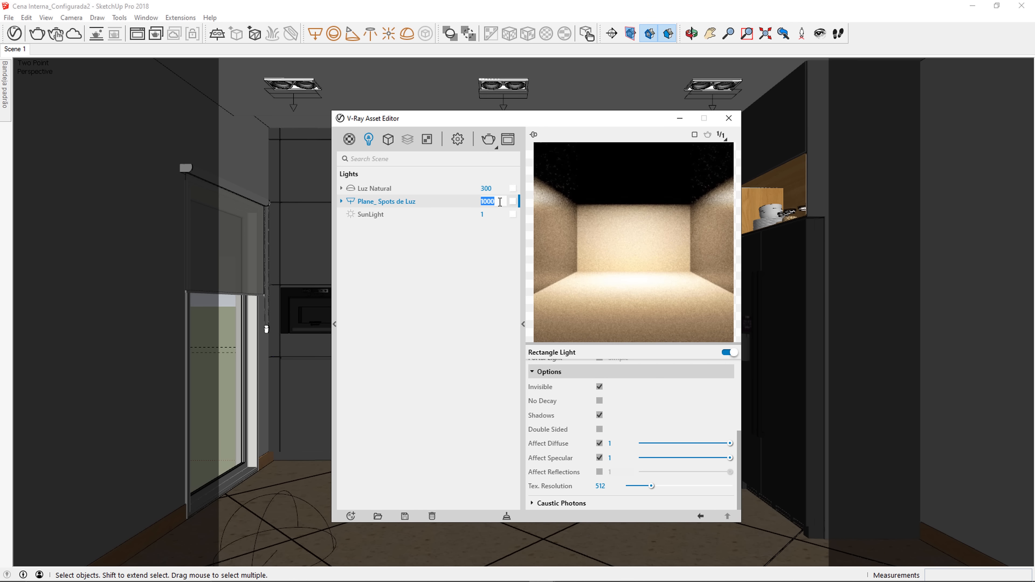
{"action": "type", "text": "22000"}
{"action": "key", "text": "Return"}
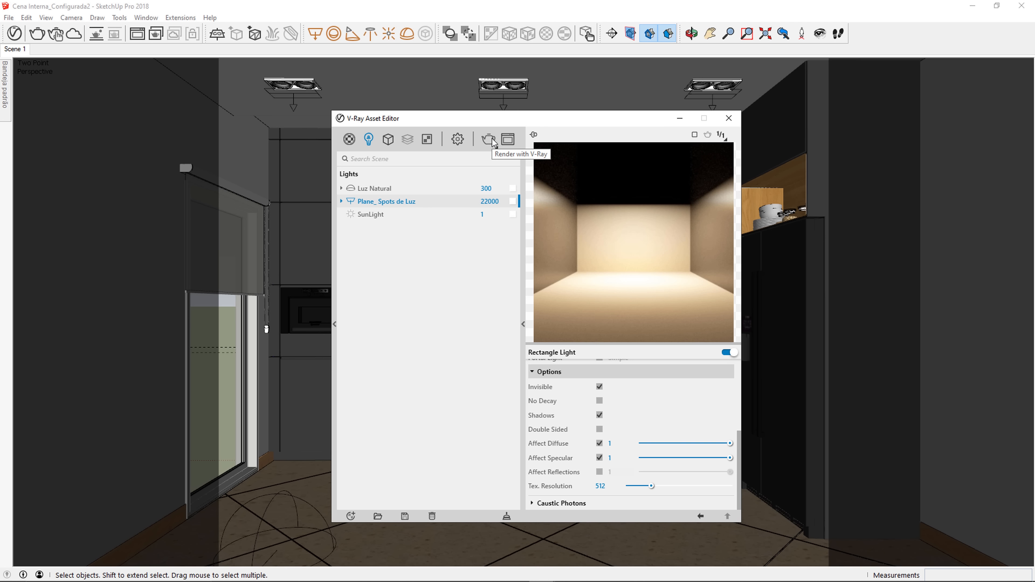
{"action": "left_click", "coordinate": [491, 139]}
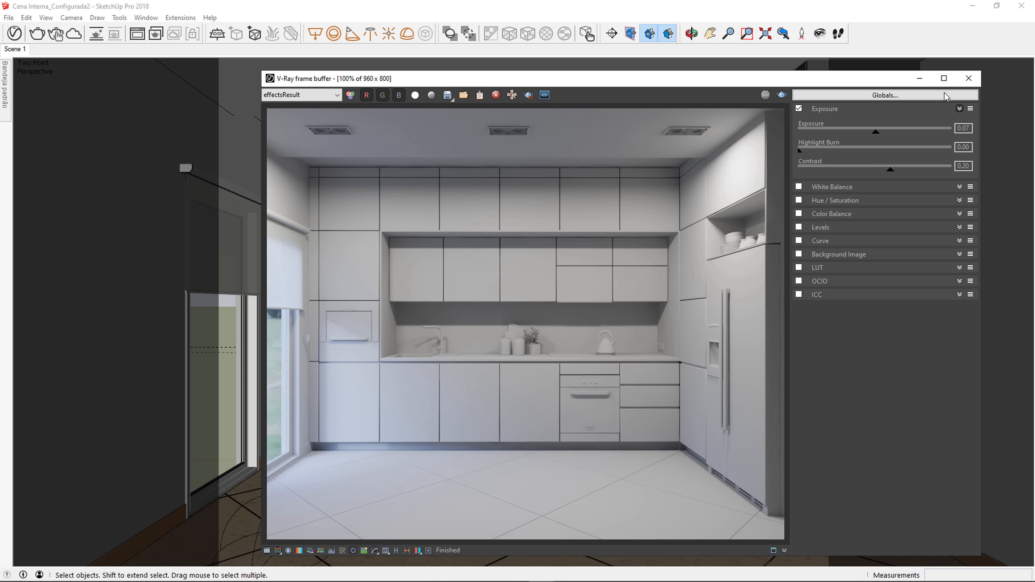
{"action": "left_click", "coordinate": [969, 78]}
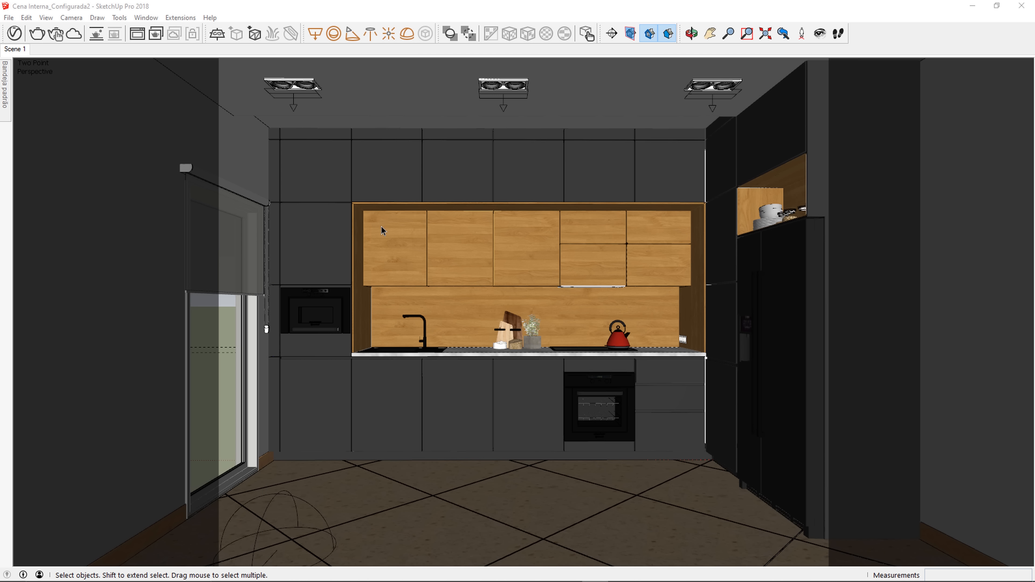
Inside the cabinet group, draw a narrow V-Ray rectangle light along the full underside of the wooden upper cabinets, beside the backsplash
{"action": "double_click", "coordinate": [390, 235]}
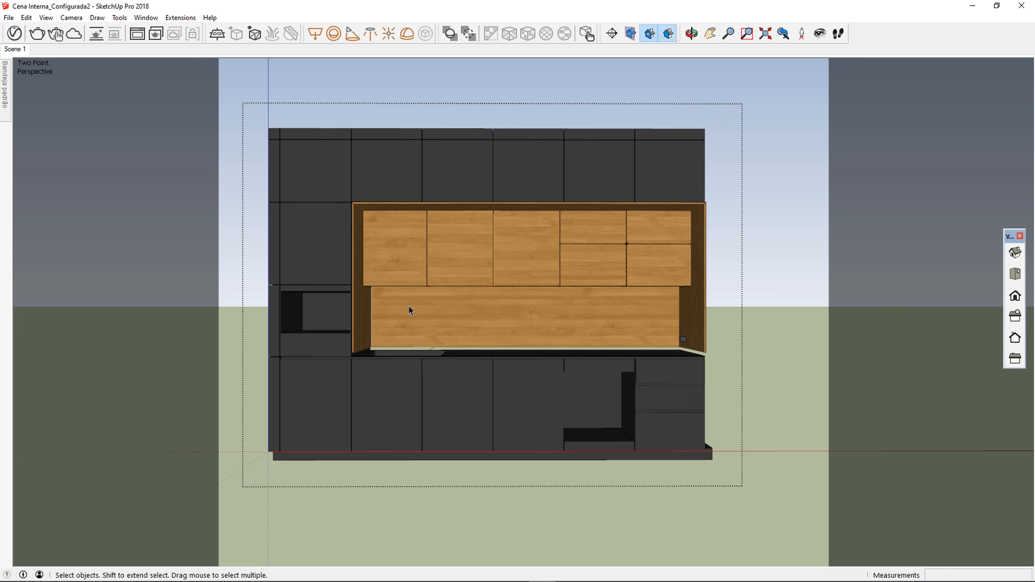
{"action": "scroll", "coordinate": [408, 306], "scroll_direction": "up", "scroll_amount": 3}
{"action": "middle_click_drag", "start_coordinate": [409, 306], "coordinate": [381, 282]}
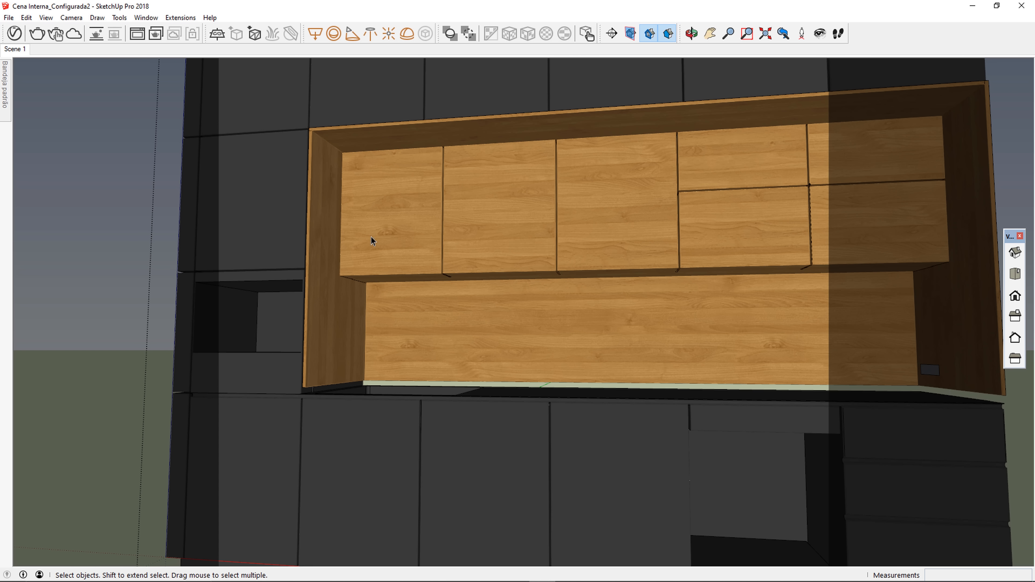
{"action": "left_click", "coordinate": [316, 35]}
{"action": "scroll", "coordinate": [404, 301], "scroll_direction": "up", "scroll_amount": 5}
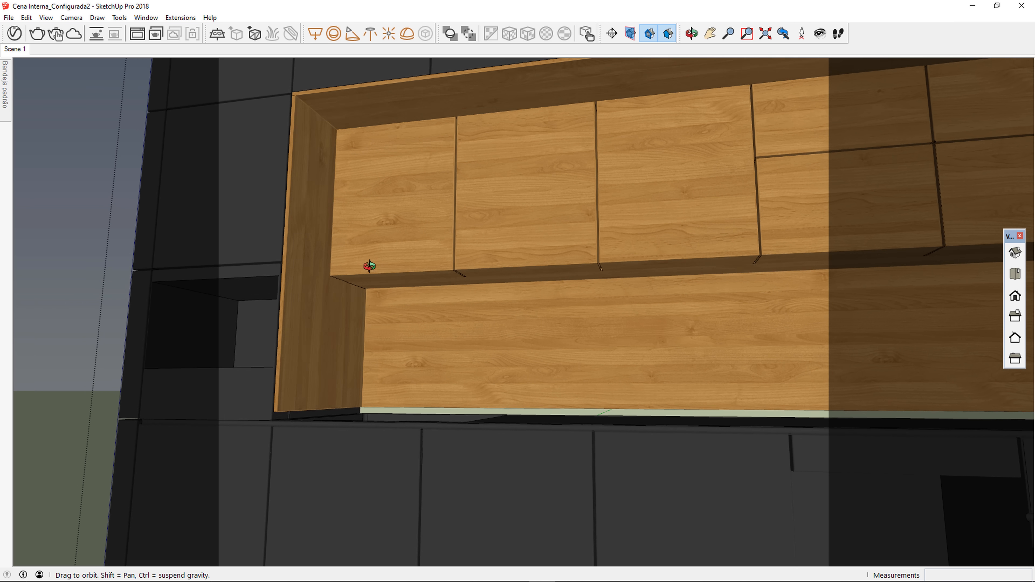
{"action": "scroll", "coordinate": [395, 301], "scroll_direction": "up", "scroll_amount": 3}
{"action": "left_click", "coordinate": [362, 290]}
{"action": "scroll", "coordinate": [362, 290], "scroll_direction": "down", "scroll_amount": 10}
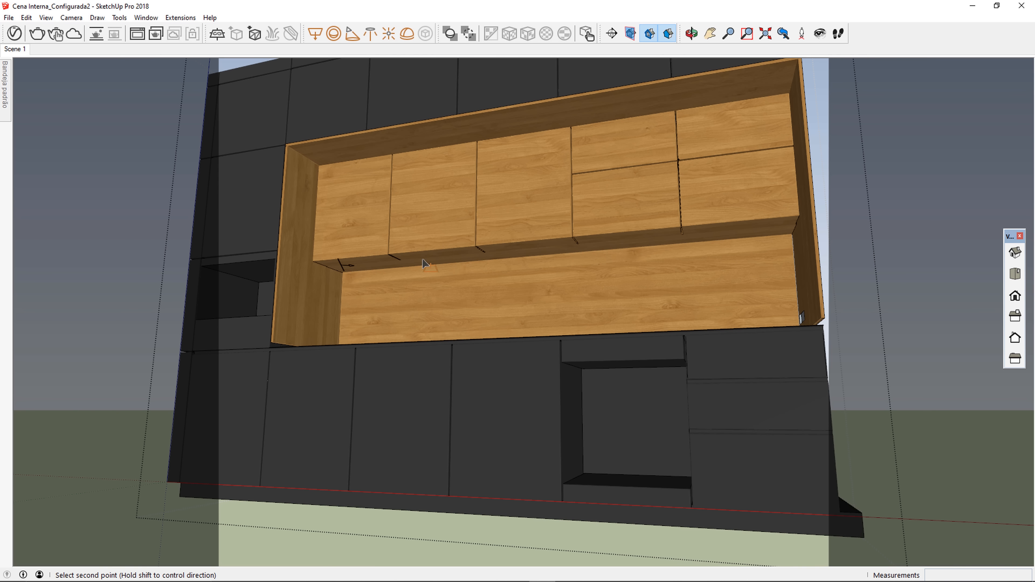
{"action": "scroll", "coordinate": [801, 236], "scroll_direction": "up", "scroll_amount": 6}
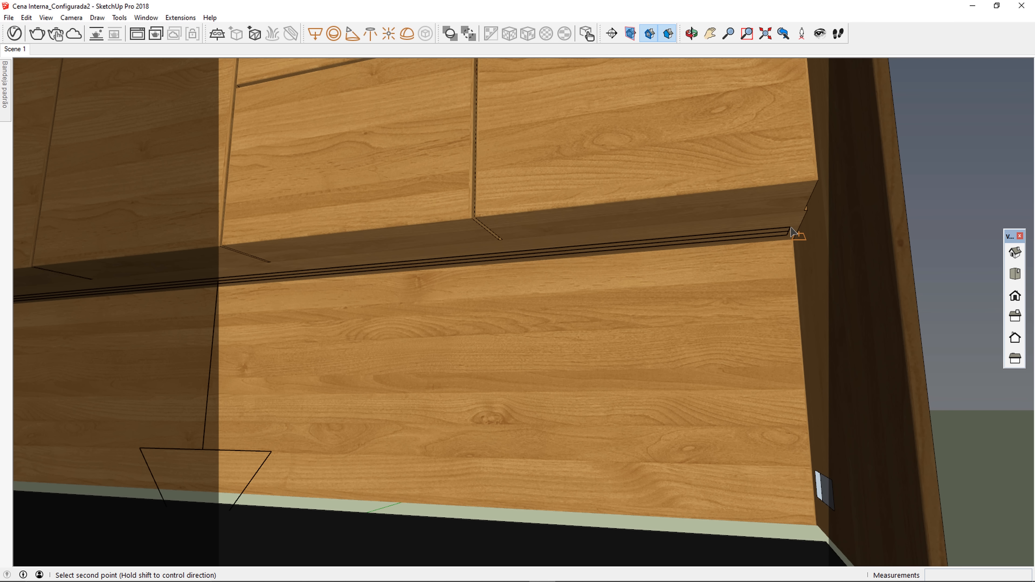
{"action": "left_click", "coordinate": [791, 232]}
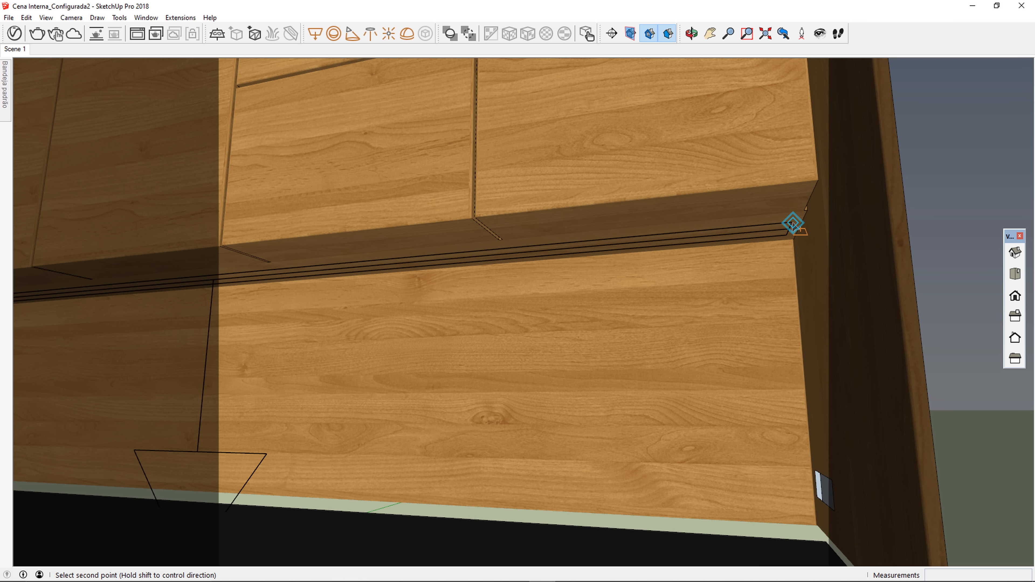
{"action": "scroll", "coordinate": [792, 224], "scroll_direction": "down", "scroll_amount": 3}
{"action": "middle_click_drag", "start_coordinate": [587, 284], "coordinate": [589, 309]}
{"action": "key", "text": "space"}
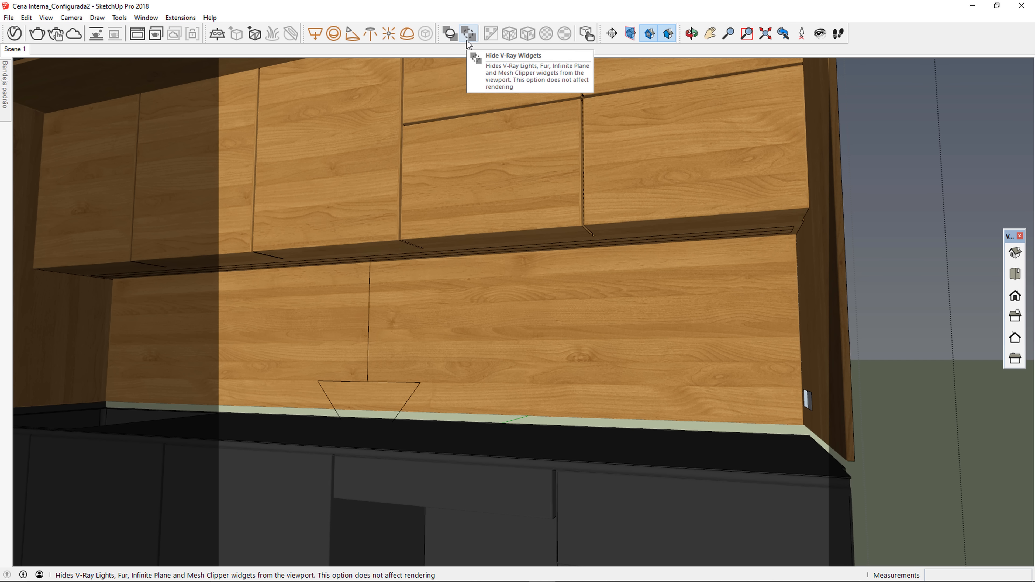
Display the V-Ray widgets as solid and move the new rectangle light 0.03 m toward the backsplash
{"action": "left_click", "coordinate": [451, 35]}
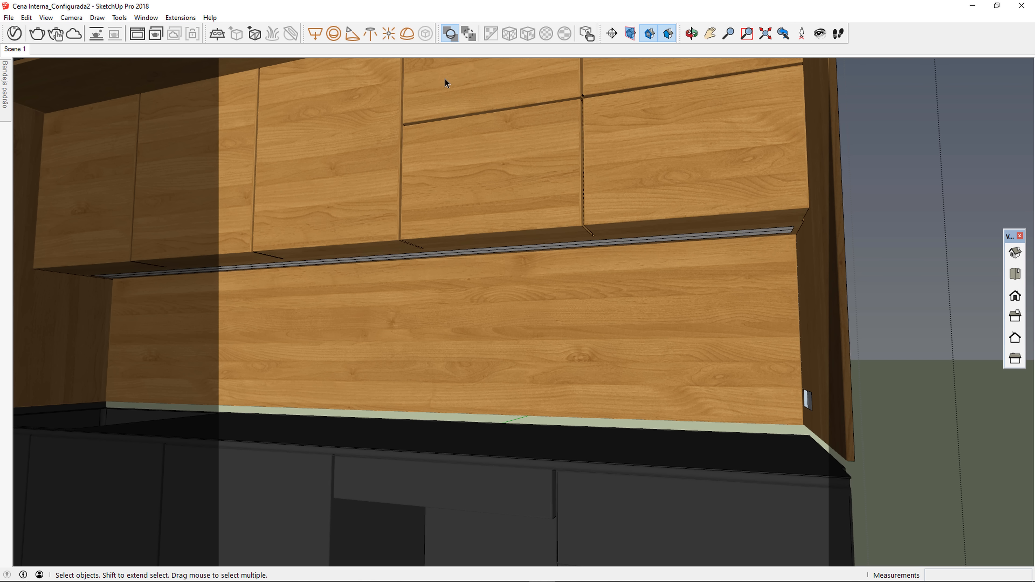
{"action": "middle_click_drag", "start_coordinate": [395, 302], "coordinate": [365, 264]}
{"action": "scroll", "coordinate": [378, 271], "scroll_direction": "up", "scroll_amount": 2}
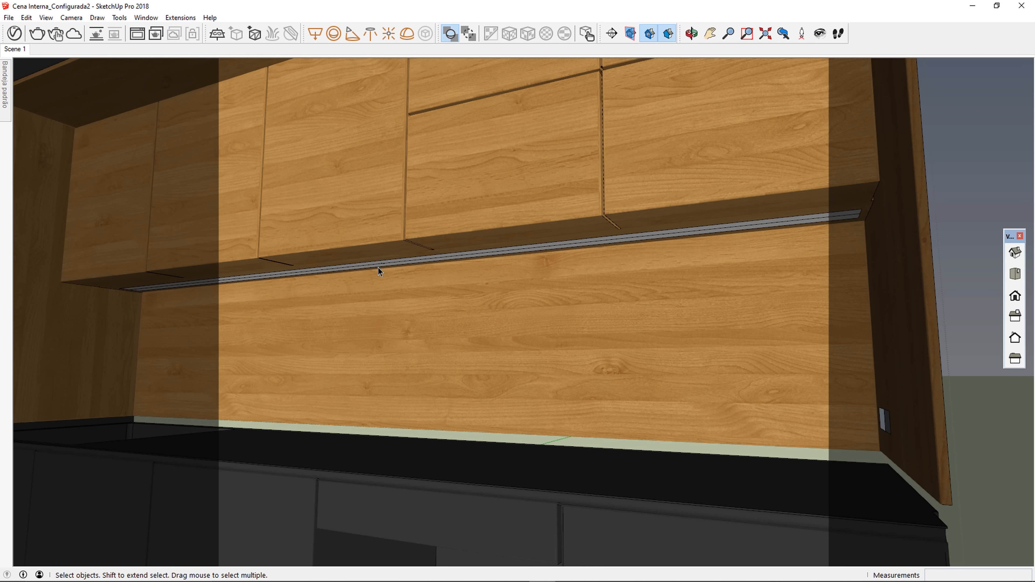
{"action": "left_click", "coordinate": [377, 269]}
{"action": "mouse_move", "coordinate": [377, 268]}
{"action": "middle_mouse_down"}
{"action": "mouse_move", "coordinate": [696, 300]}
{"action": "mouse_move", "coordinate": [642, 275]}
{"action": "mouse_move", "coordinate": [731, 279]}
{"action": "mouse_move", "coordinate": [862, 238]}
{"action": "mouse_move", "coordinate": [710, 273]}
{"action": "middle_mouse_up"}
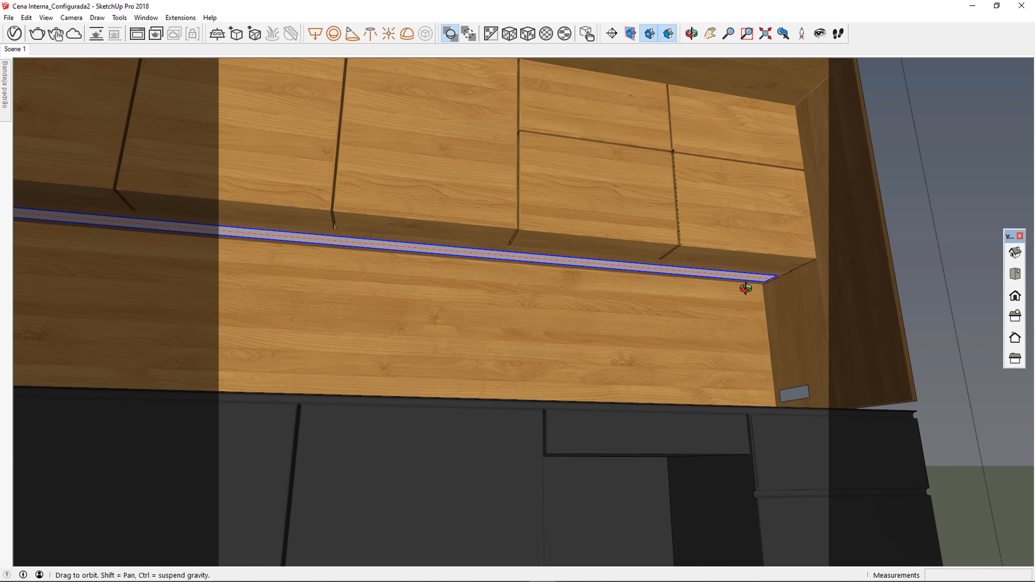
{"action": "scroll", "coordinate": [578, 248], "scroll_direction": "up", "scroll_amount": 5}
{"action": "middle_click_drag", "start_coordinate": [366, 236], "coordinate": [563, 233]}
{"action": "key", "text": "m"}
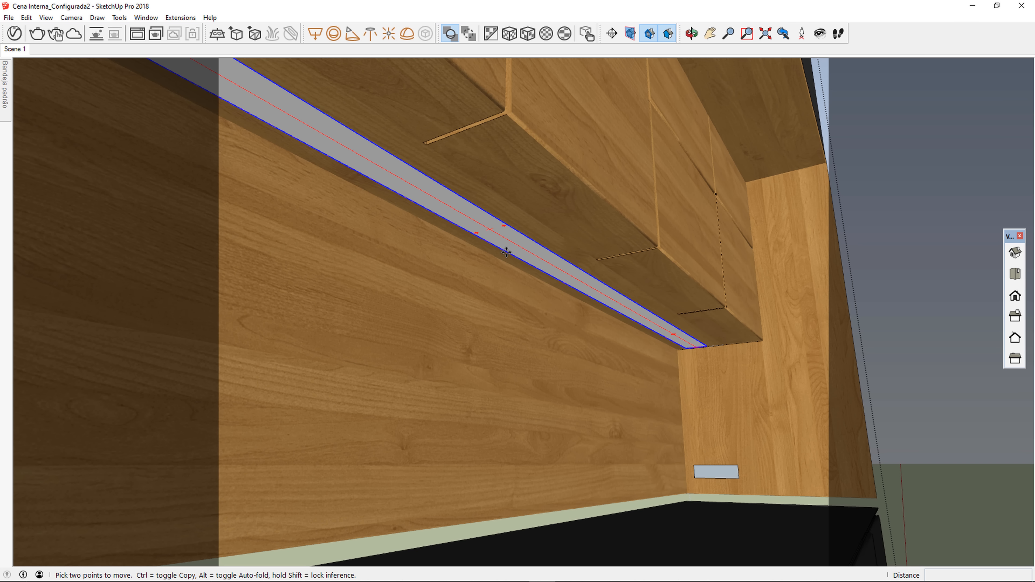
{"action": "left_click", "coordinate": [506, 252]}
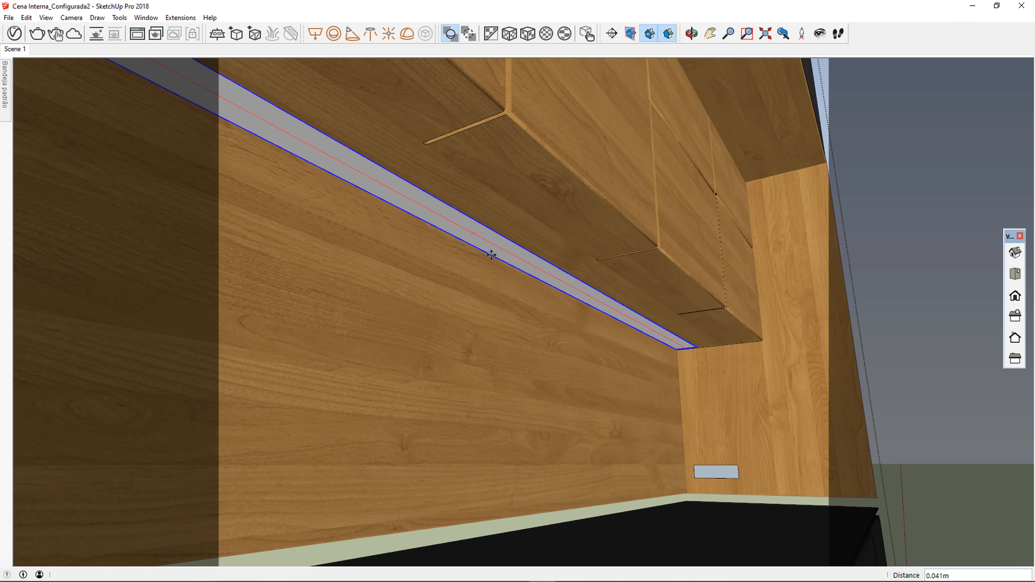
{"action": "type", "text": ".03"}
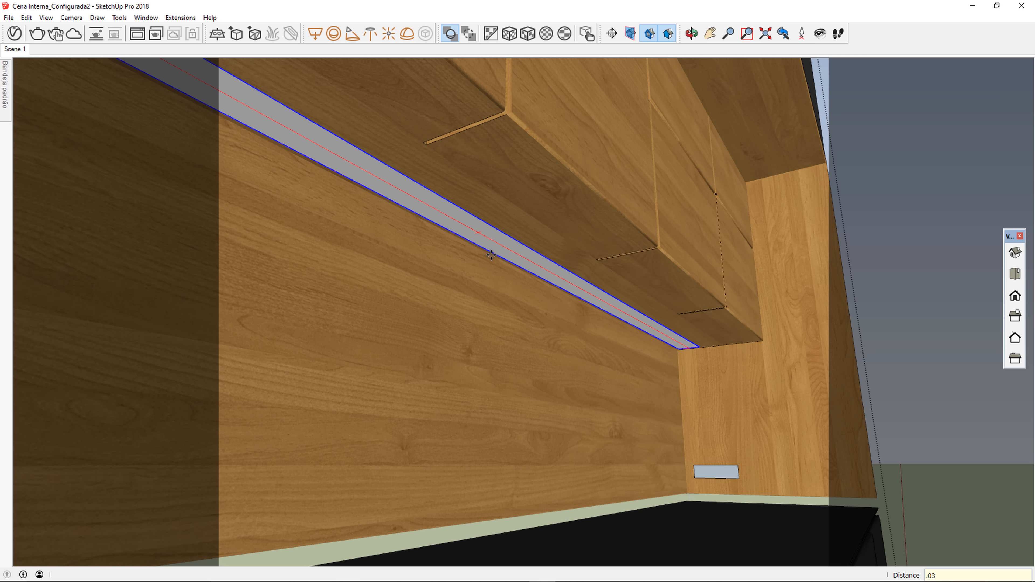
{"action": "key", "text": "Return"}
Move the rectangle light slightly down the blue axis, clear of the cabinet underside, and return to the Scene 1 view
{"action": "key", "text": "m"}
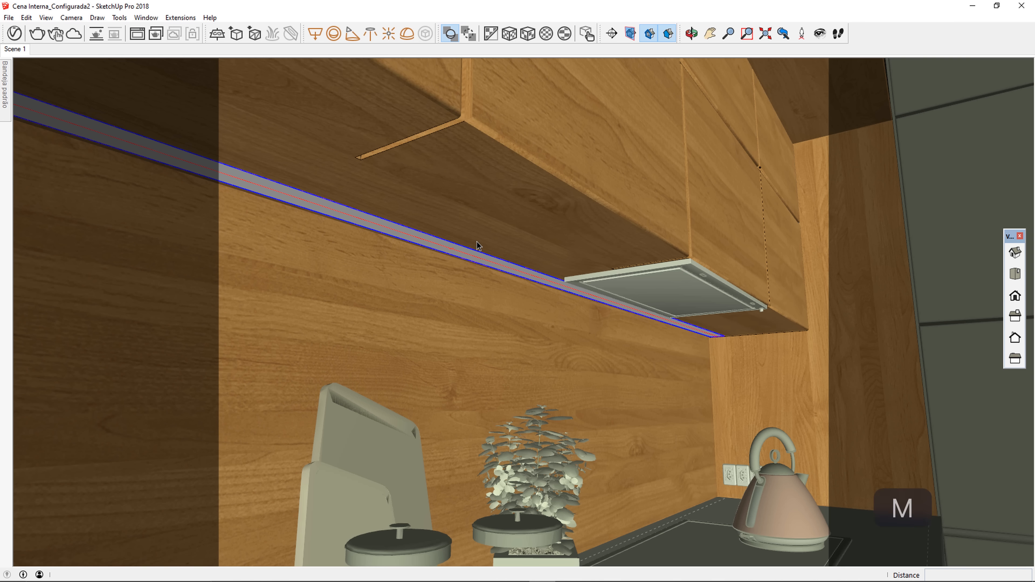
{"action": "key", "text": "Up"}
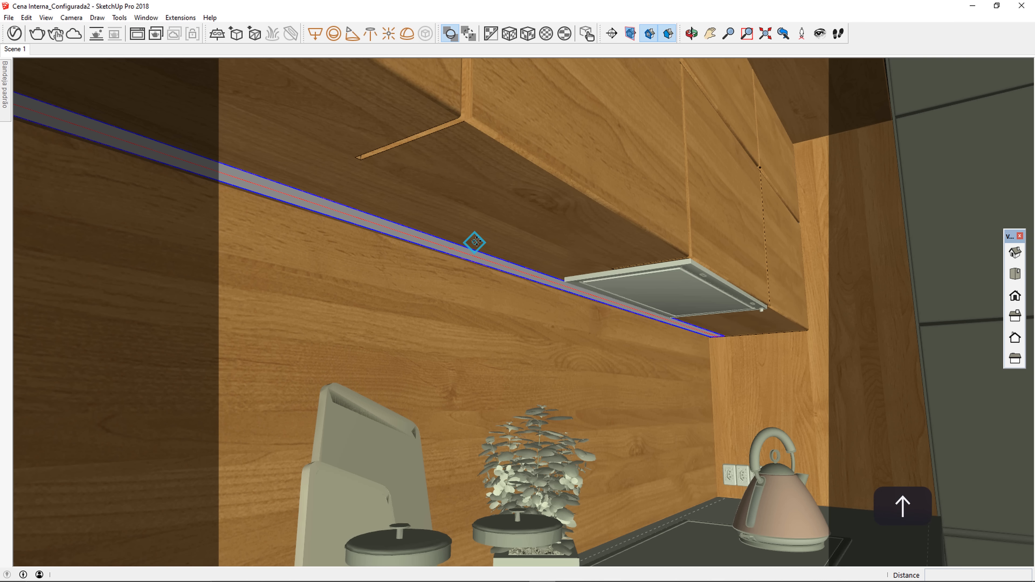
{"action": "left_click", "coordinate": [477, 245]}
{"action": "left_click", "coordinate": [479, 256]}
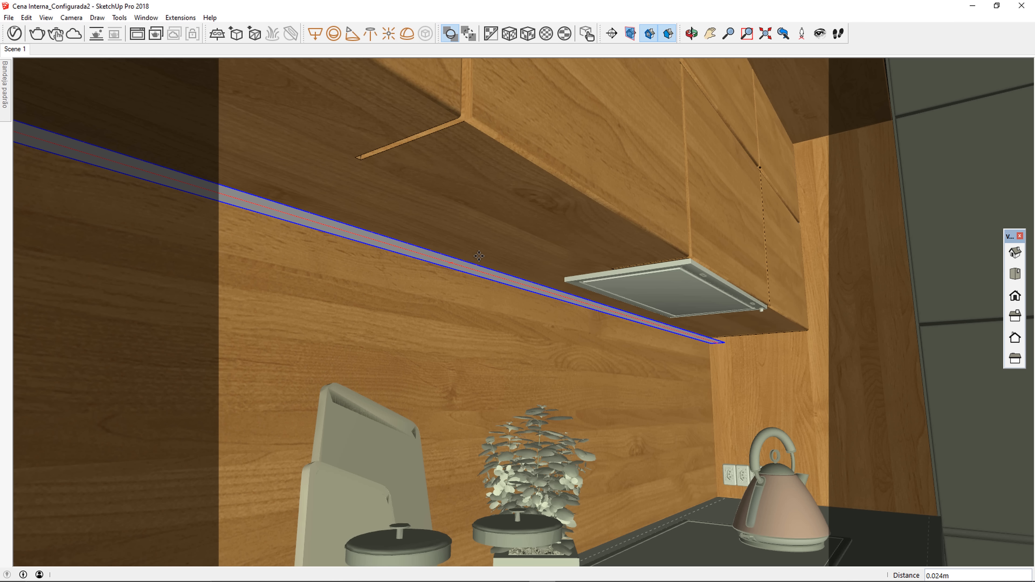
{"action": "type", "text": ".0"}
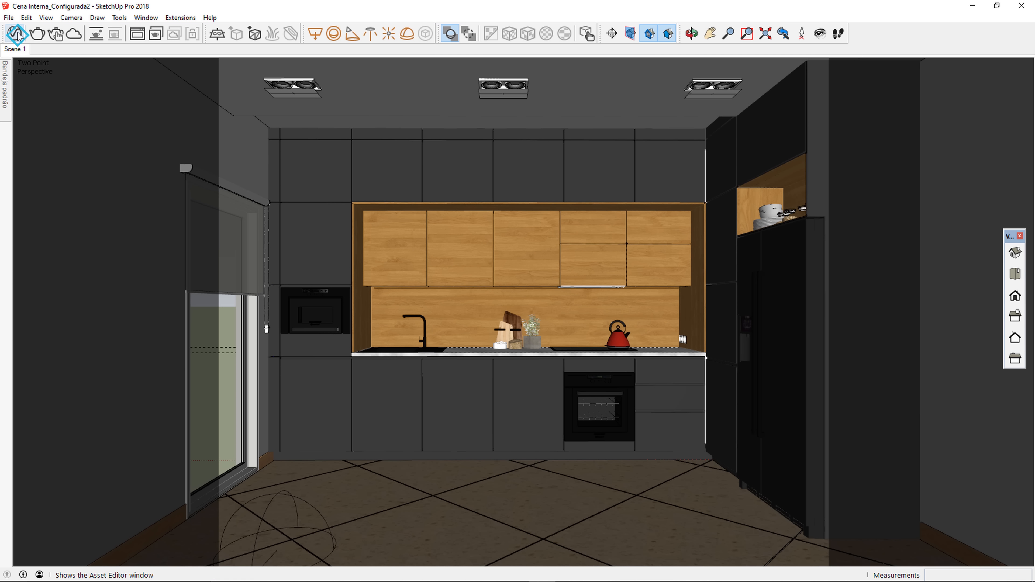
Rename the new rectangle light as "Plane_ LED" in the Asset Editor's light list
{"action": "left_click", "coordinate": [14, 33]}
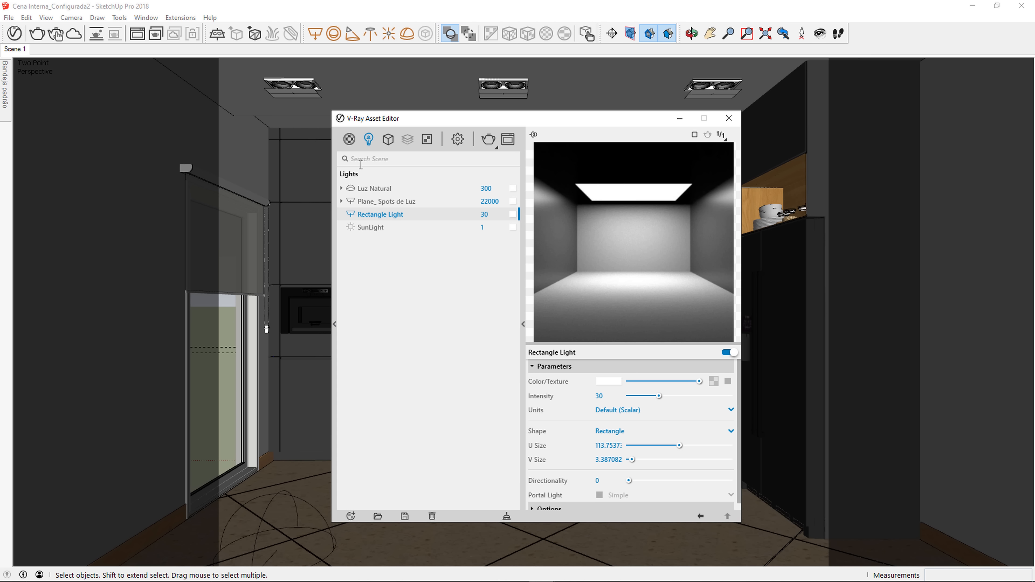
{"action": "double_click", "coordinate": [410, 219]}
{"action": "type", "text": "Plane_ LED"}
{"action": "key", "text": "Return"}
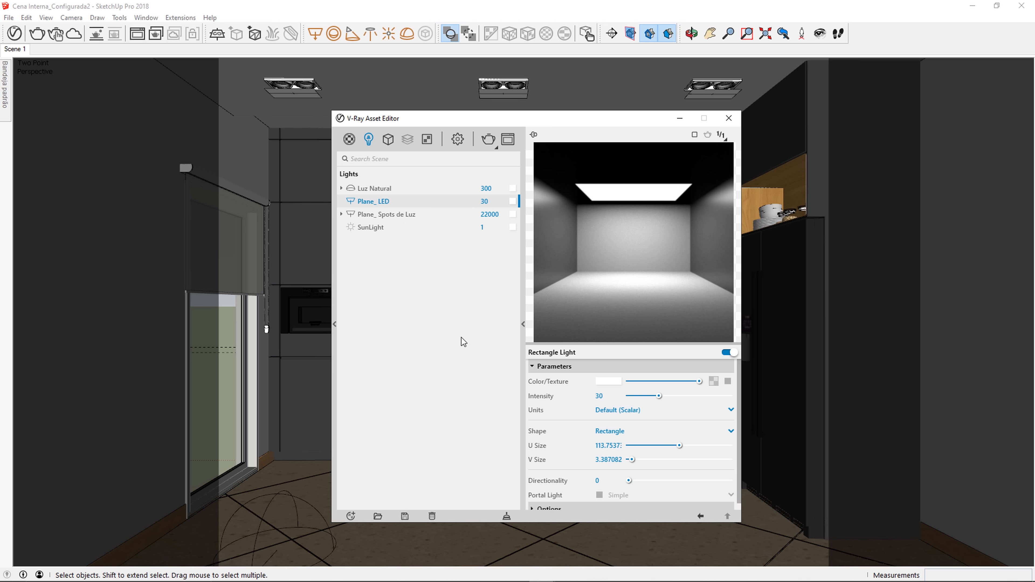
Assign a Temperature texture to the Plane_ LED colour, using Temperature mode at 3500 K, and return to the light's parameters
{"action": "left_click", "coordinate": [728, 382]}
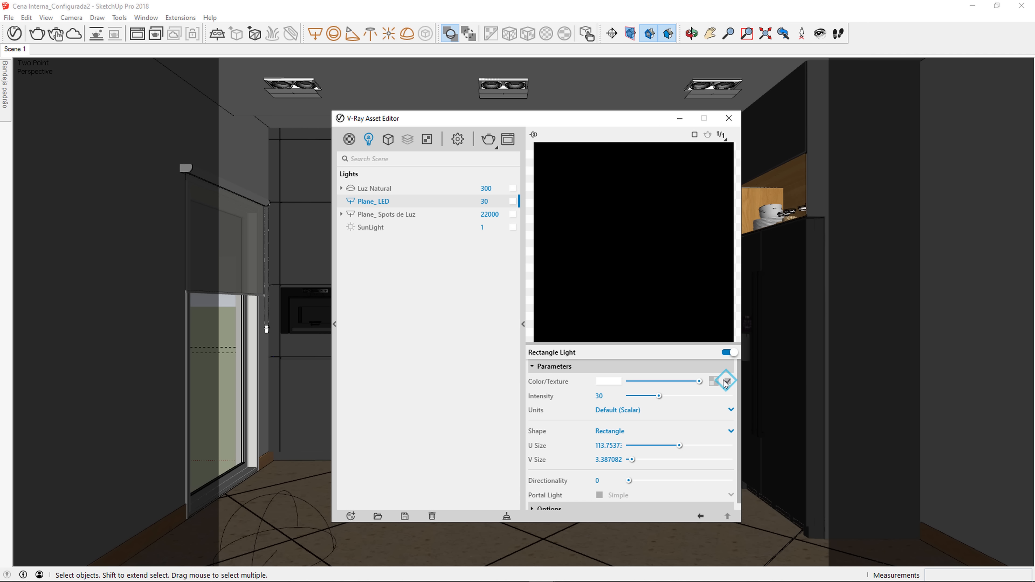
{"action": "left_click", "coordinate": [714, 381]}
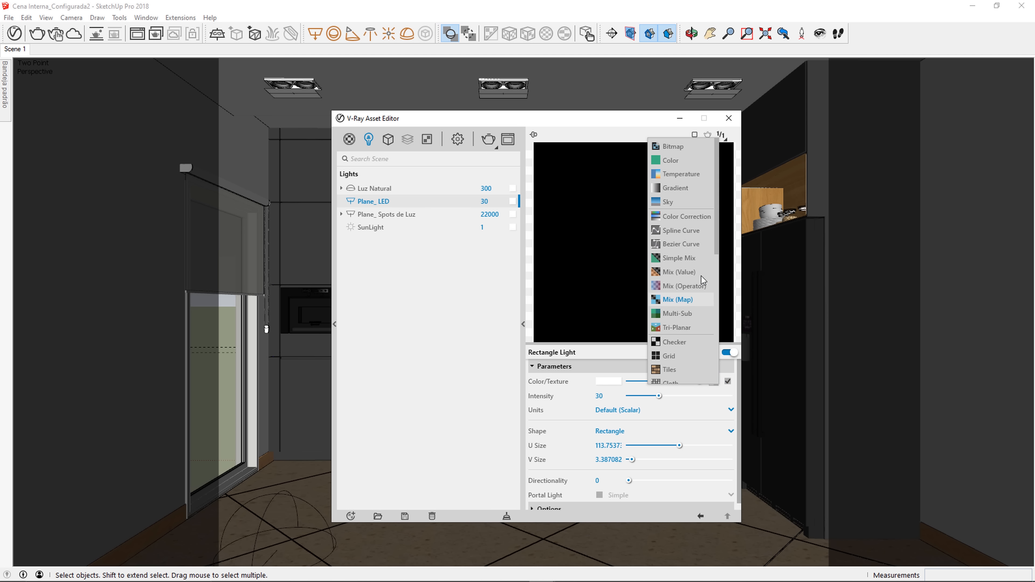
{"action": "left_click", "coordinate": [708, 174]}
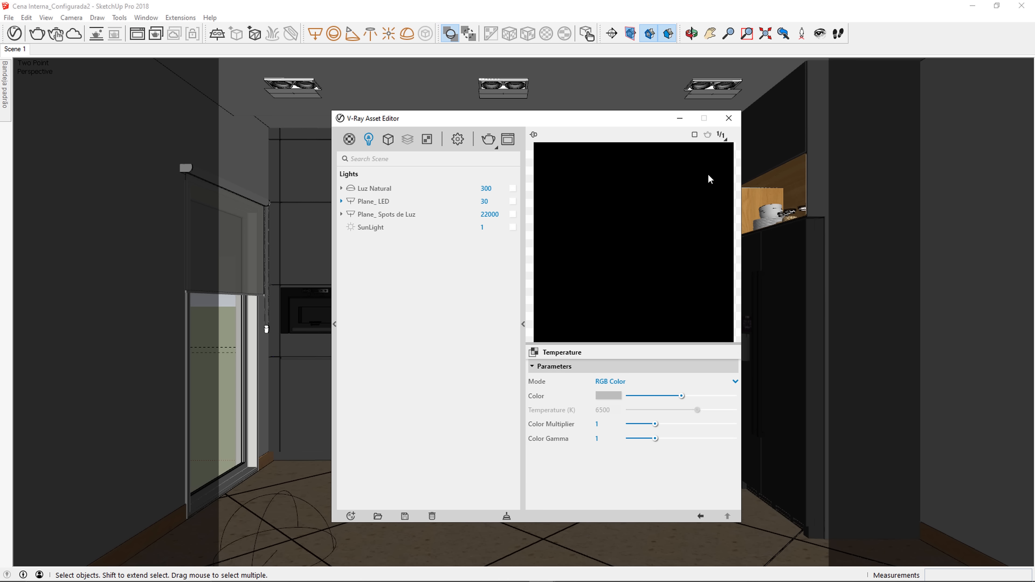
{"action": "left_click", "coordinate": [632, 382]}
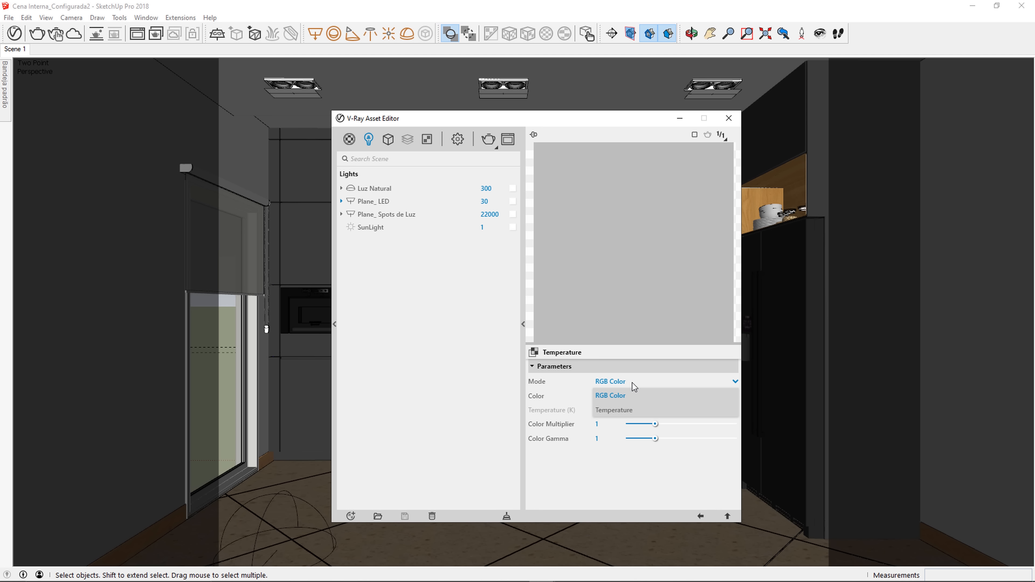
{"action": "left_click", "coordinate": [628, 409]}
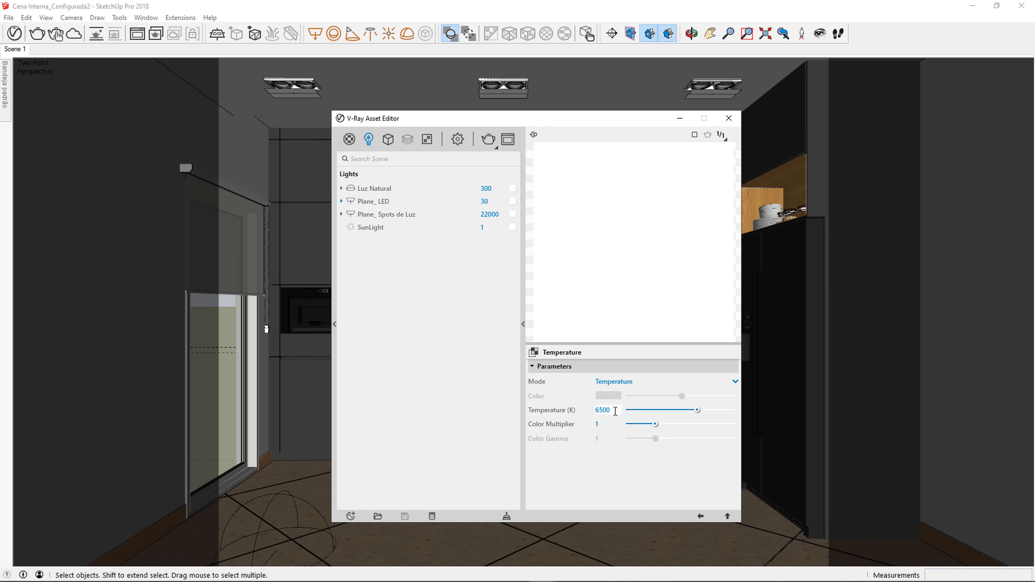
{"action": "left_click", "coordinate": [616, 412]}
{"action": "type", "text": "3500"}
{"action": "key", "text": "Return"}
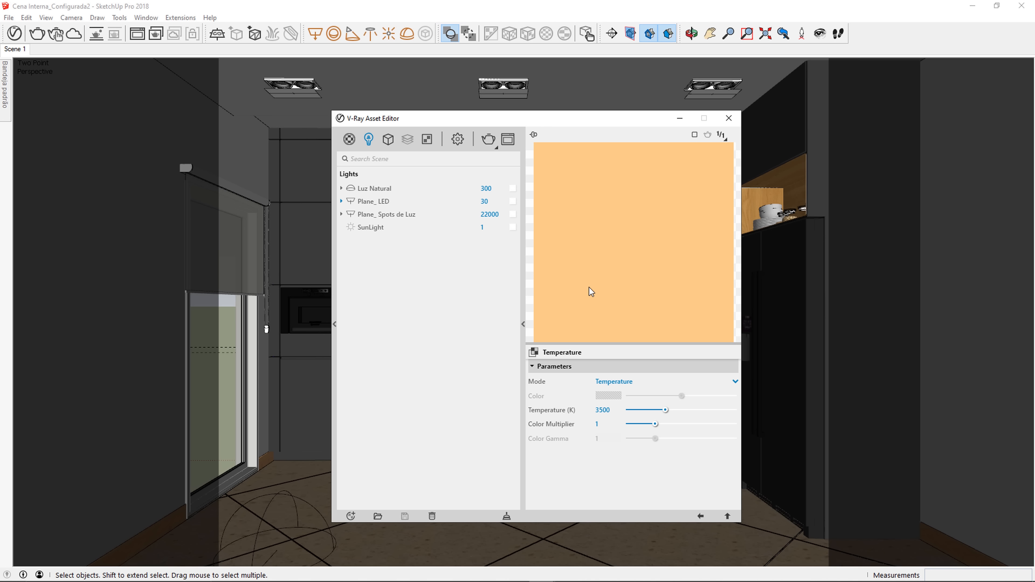
{"action": "left_click", "coordinate": [700, 516]}
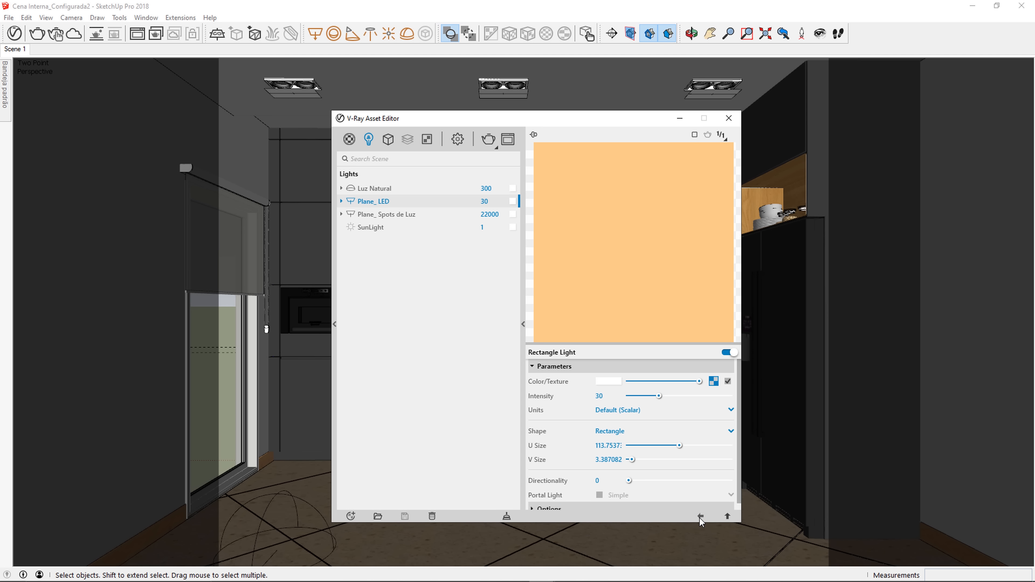
{"action": "scroll", "coordinate": [565, 394], "scroll_direction": "down", "scroll_amount": 1}
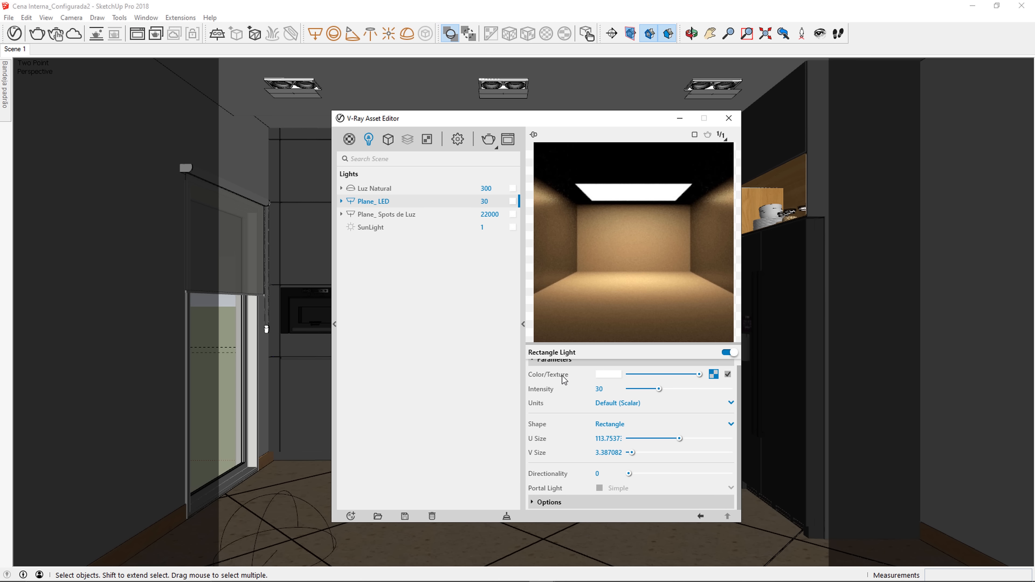